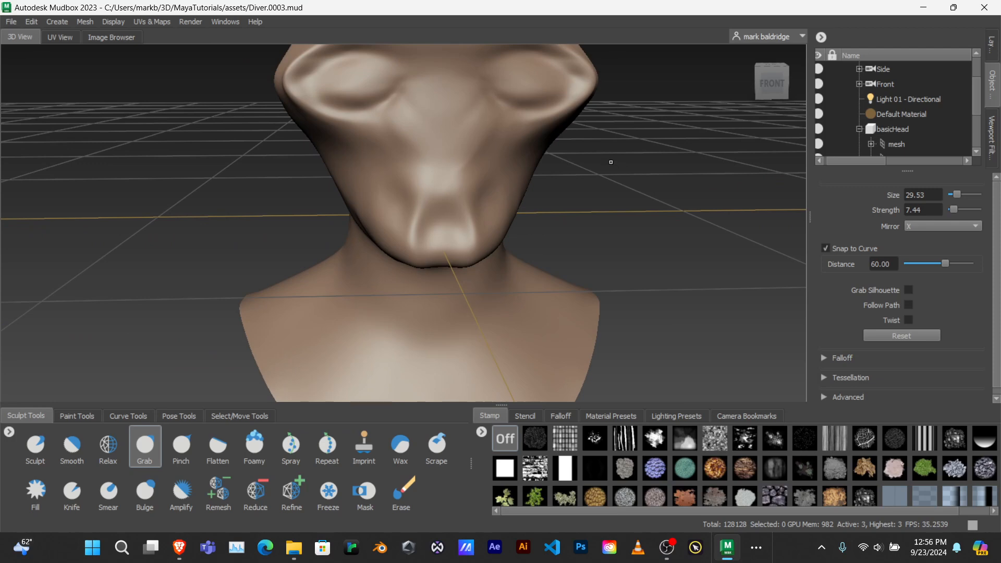
# Pinch the creases beside the snout with the Pinch brush at size 9.21 and strength 28.26.
pyautogui.keyDown('alt'); pyautogui.moveTo(614, 155); pyautogui.dragTo(620, 166, button='middle'); pyautogui.keyUp('alt')
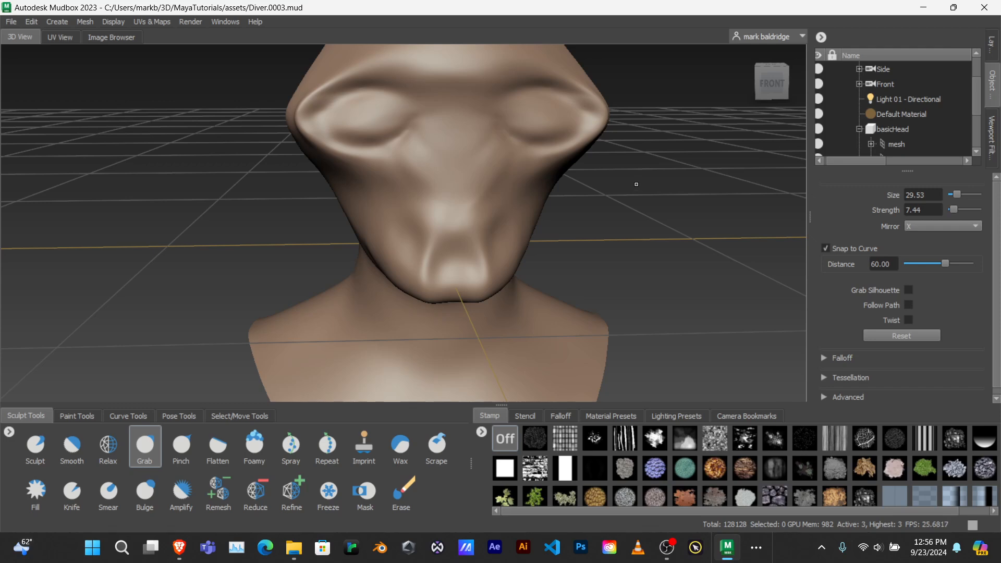
pyautogui.moveTo(636, 184)
pyautogui.keyDown('alt'); pyautogui.mouseDown()
pyautogui.moveTo(527, 200)
pyautogui.moveTo(552, 203)
pyautogui.mouseUp(); pyautogui.keyUp('alt')
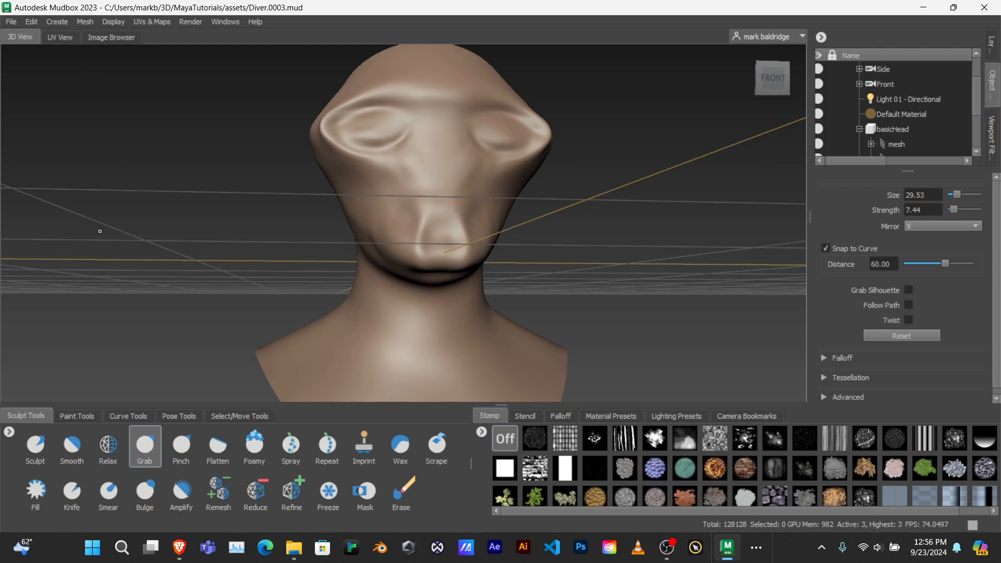
pyautogui.click(182, 446)
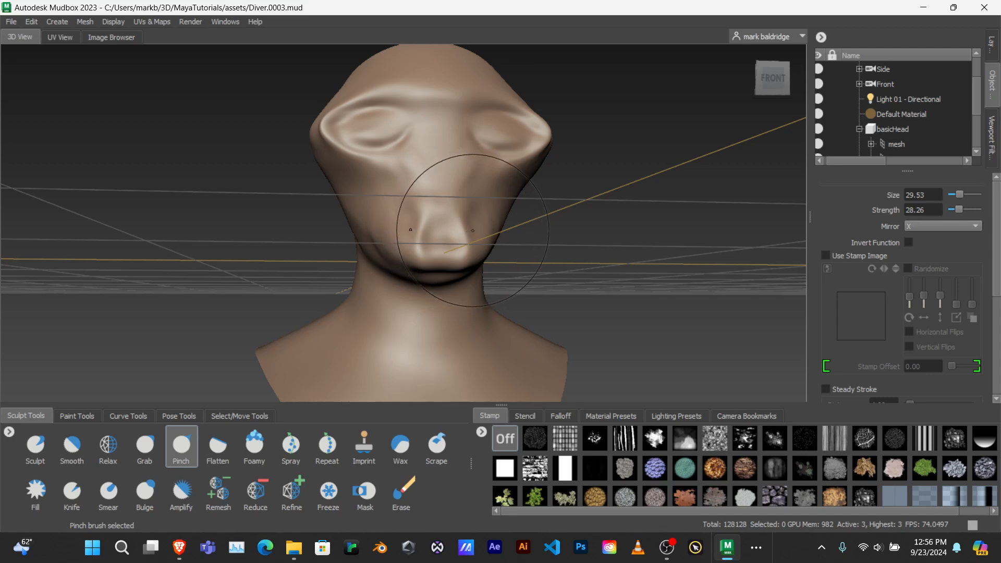
pyautogui.press('b')
pyautogui.moveTo(469, 238); pyautogui.dragTo(402, 238)
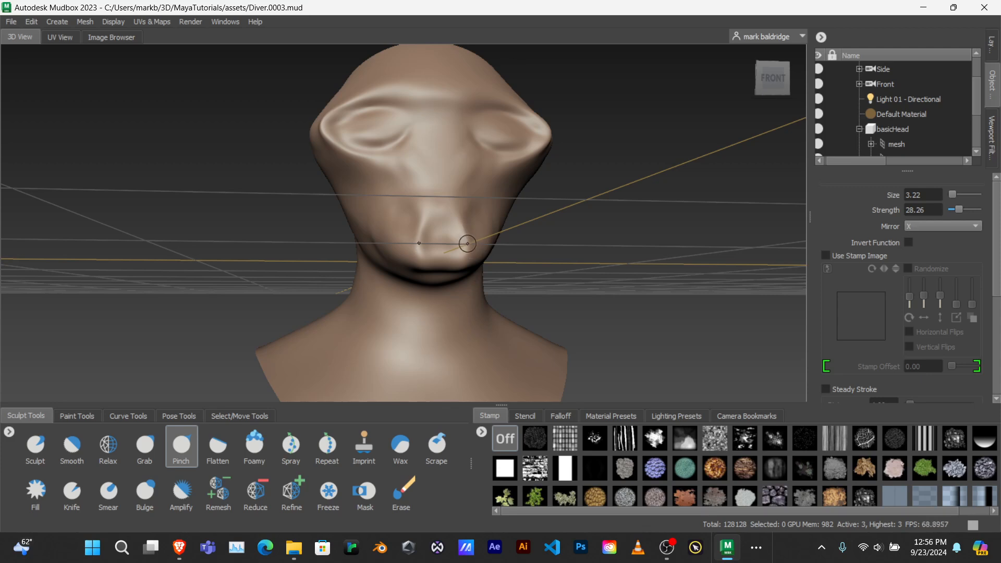
pyautogui.press('b')
pyautogui.moveTo(467, 243)
pyautogui.mouseDown()
pyautogui.moveTo(483, 244)
pyautogui.moveTo(462, 230)
pyautogui.mouseUp()
pyautogui.moveTo(516, 237)
pyautogui.keyDown('alt'); pyautogui.mouseDown()
pyautogui.moveTo(365, 247)
pyautogui.moveTo(428, 250)
pyautogui.moveTo(462, 269)
pyautogui.moveTo(462, 254)
pyautogui.moveTo(463, 273)
pyautogui.moveTo(499, 266)
pyautogui.moveTo(498, 277)
pyautogui.mouseUp(); pyautogui.keyUp('alt')
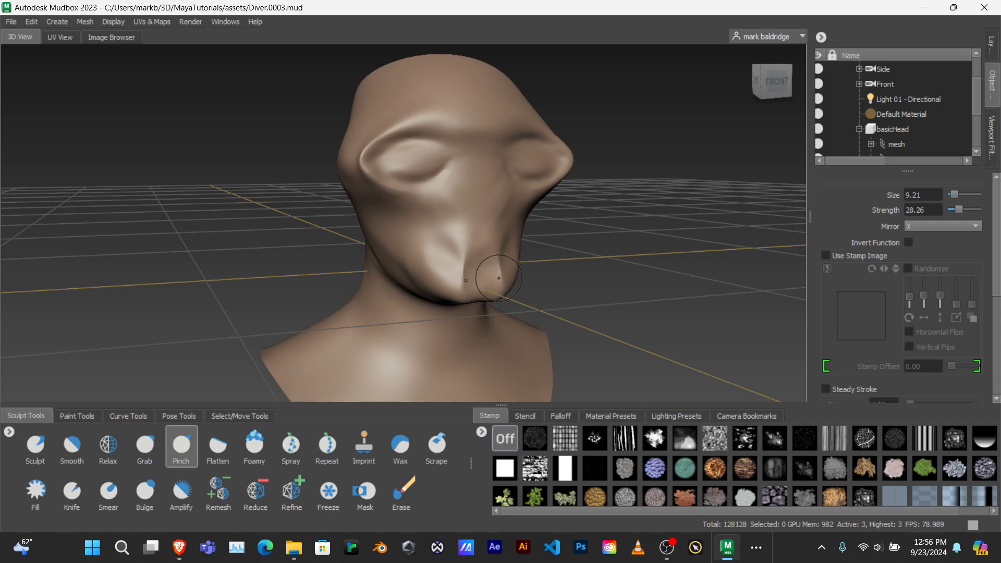
pyautogui.click(498, 279)
pyautogui.keyDown('alt'); pyautogui.moveTo(530, 284); pyautogui.dragTo(466, 286); pyautogui.keyUp('alt')
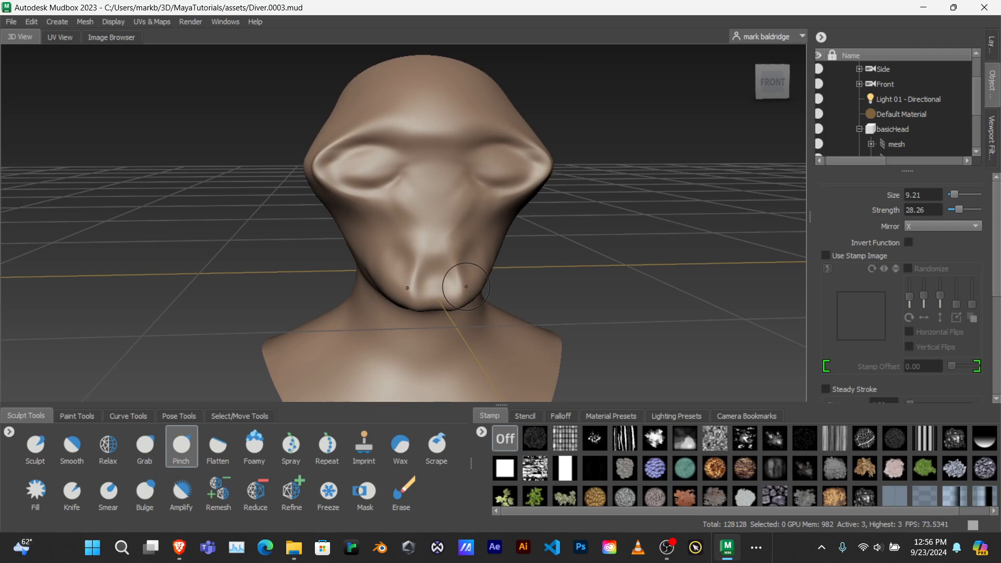
# Lower the Pinch brush strength to 4.67 and refine the snout ridges, enlarging the brush to size 15.75.
pyautogui.press('m')
pyautogui.moveTo(467, 285); pyautogui.dragTo(467, 346)
pyautogui.moveTo(460, 289); pyautogui.dragTo(461, 260)
pyautogui.moveTo(455, 254); pyautogui.dragTo(442, 260)
pyautogui.moveTo(460, 293)
pyautogui.keyDown('alt'); pyautogui.mouseDown()
pyautogui.moveTo(459, 282)
pyautogui.moveTo(428, 281)
pyautogui.moveTo(443, 277)
pyautogui.moveTo(449, 306)
pyautogui.moveTo(467, 302)
pyautogui.moveTo(454, 302)
pyautogui.mouseUp(); pyautogui.keyUp('alt')
pyautogui.press('b')
pyautogui.moveTo(451, 299); pyautogui.dragTo(443, 293)
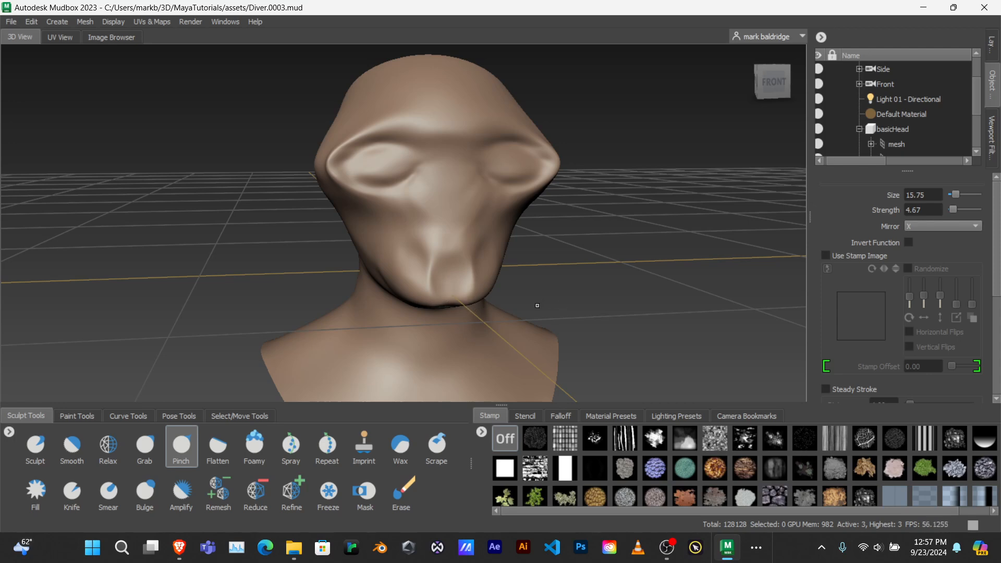
pyautogui.moveTo(537, 305)
pyautogui.keyDown('alt'); pyautogui.mouseDown()
pyautogui.moveTo(508, 267)
pyautogui.moveTo(494, 297)
pyautogui.mouseUp(); pyautogui.keyUp('alt')
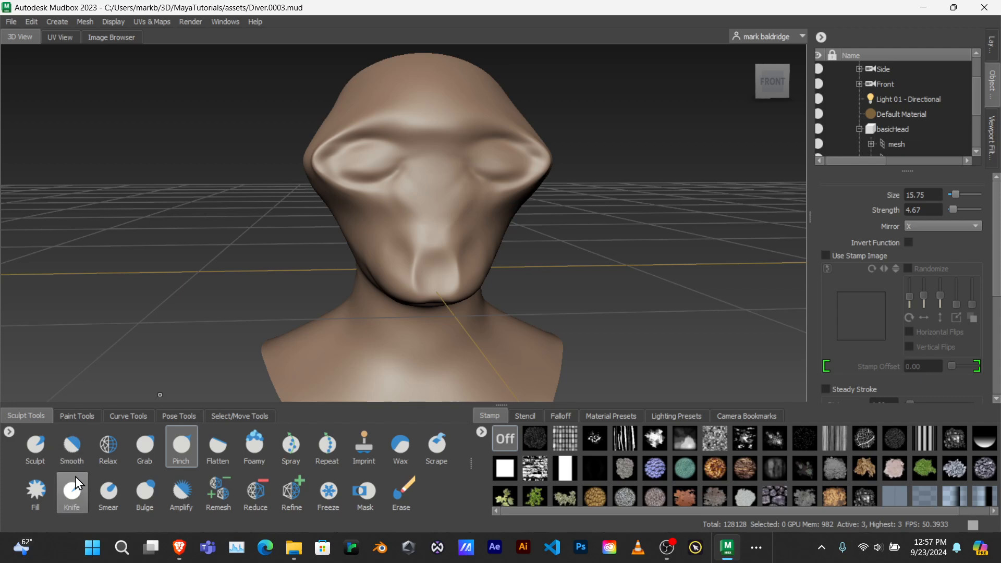
# Form mirrored nostril dimples and a middle dimple on the snout tip with the Sculpt brush at size 4.56 and strength 1.74.
pyautogui.click(35, 444)
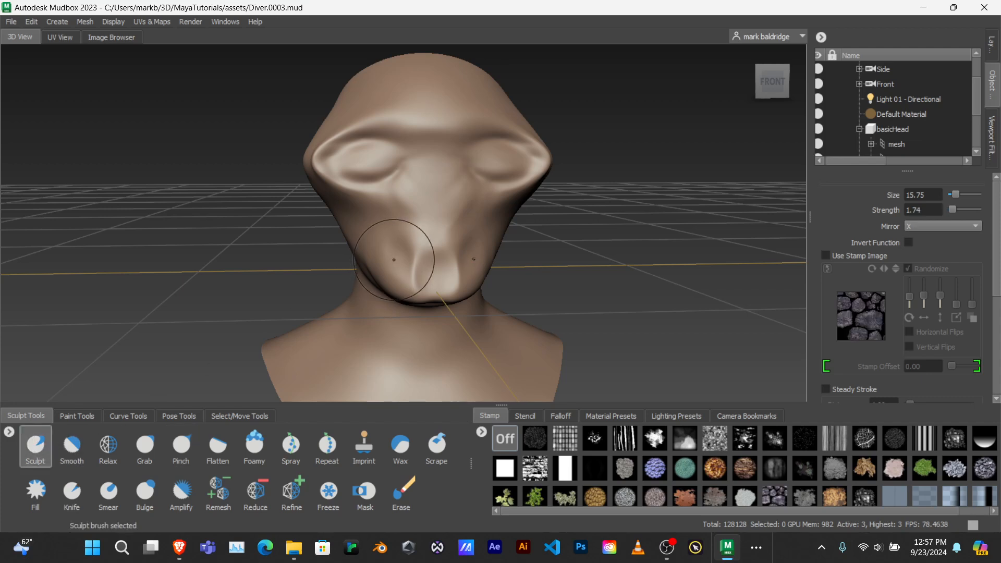
pyautogui.press('b')
pyautogui.moveTo(393, 260)
pyautogui.mouseDown()
pyautogui.moveTo(360, 259)
pyautogui.moveTo(394, 266)
pyautogui.mouseUp()
pyautogui.press('v')
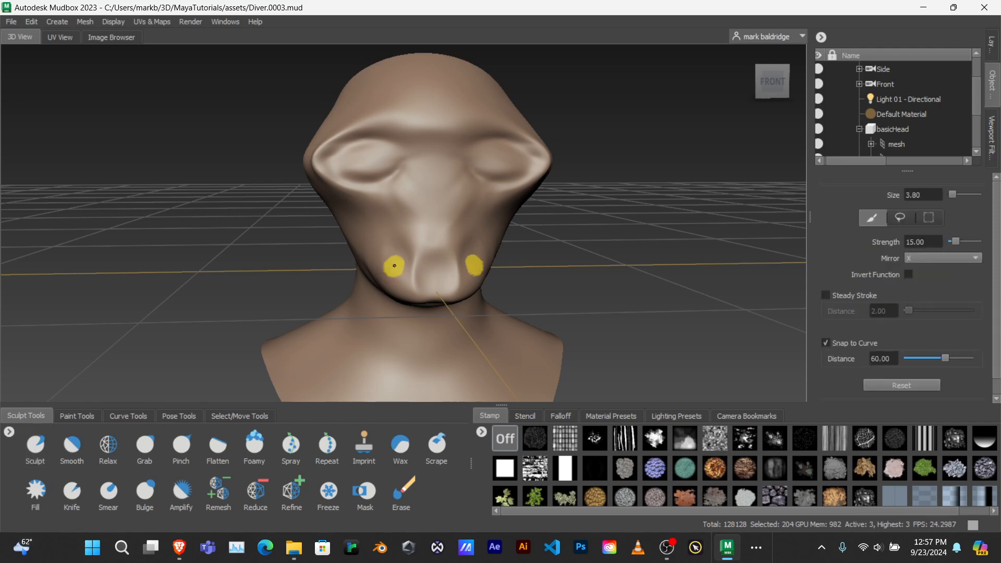
pyautogui.press('1')
pyautogui.press('d')
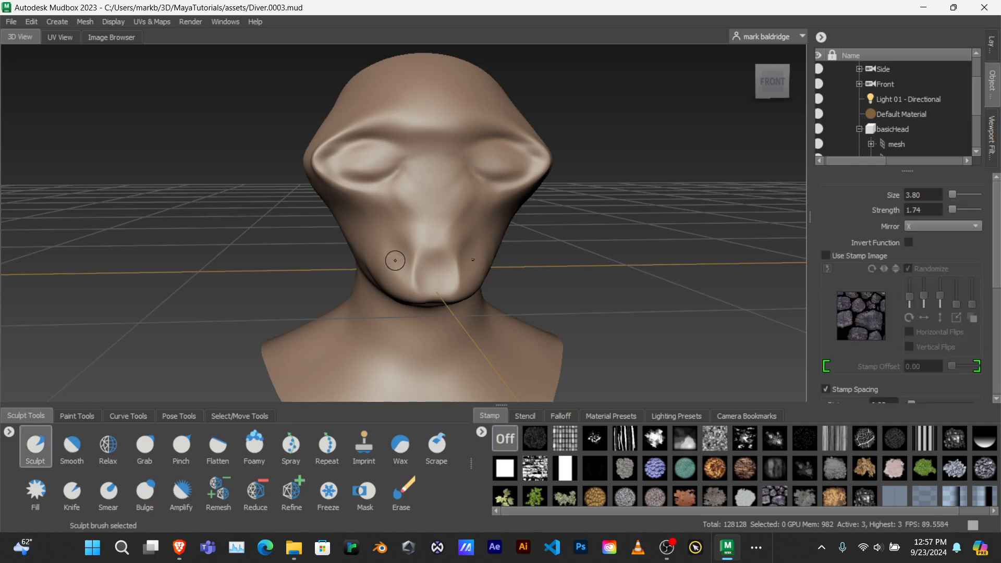
pyautogui.press('b')
pyautogui.moveTo(395, 260); pyautogui.dragTo(396, 259)
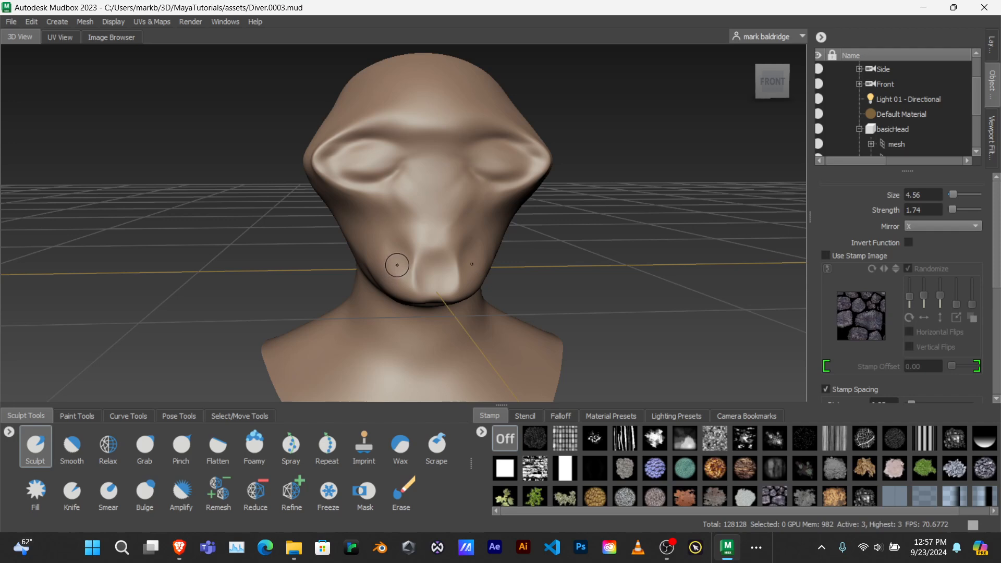
pyautogui.click(397, 265)
pyautogui.click(398, 266)
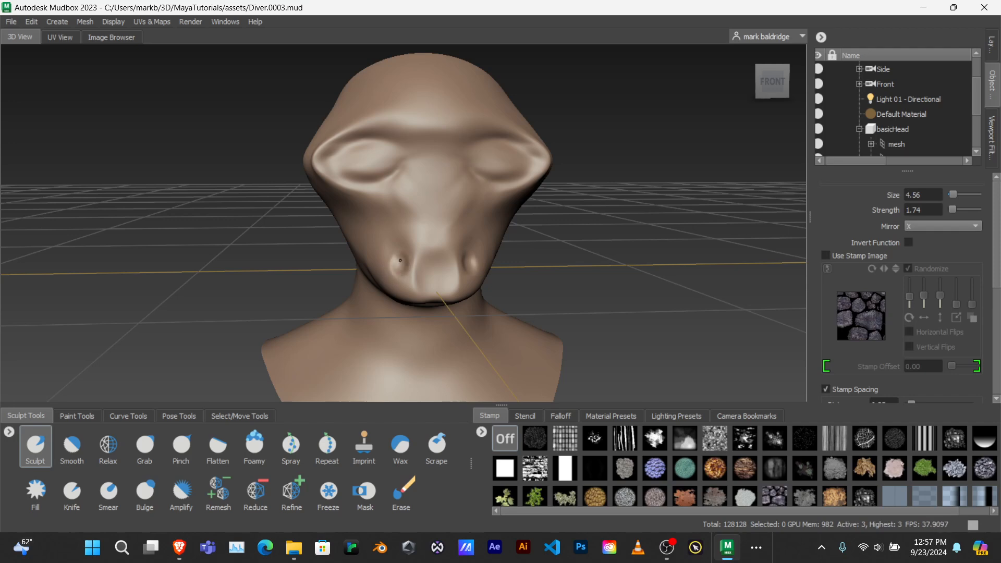
pyautogui.click(439, 269)
pyautogui.moveTo(533, 274)
pyautogui.keyDown('alt'); pyautogui.mouseDown()
pyautogui.moveTo(458, 271)
pyautogui.moveTo(527, 272)
pyautogui.moveTo(544, 257)
pyautogui.mouseUp(); pyautogui.keyUp('alt')
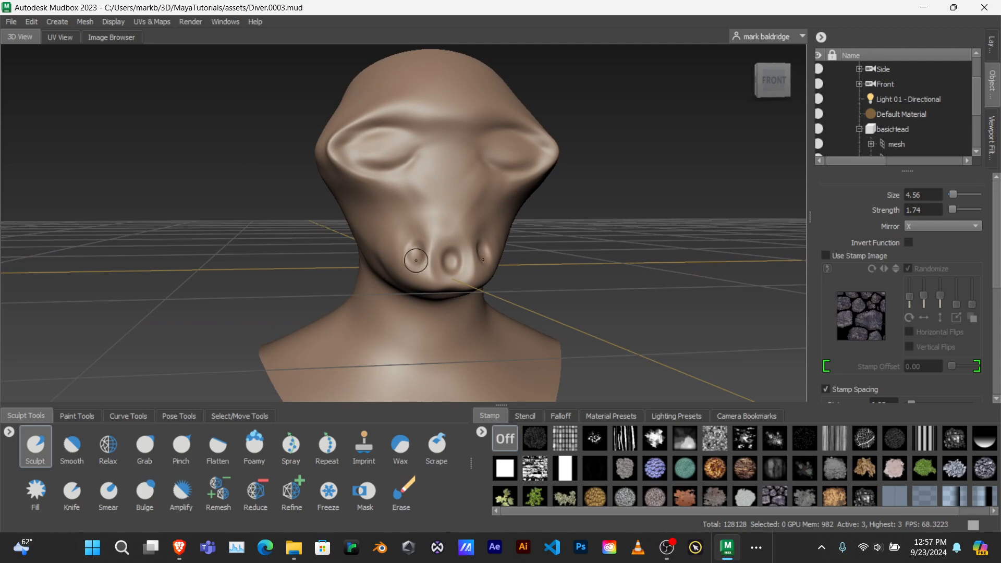
# Soften the snout dimples with the Smooth brush, ending at size 17.61 and strength 12.10, and enlarge the tool tray.
pyautogui.scroll(3, 505, 288)
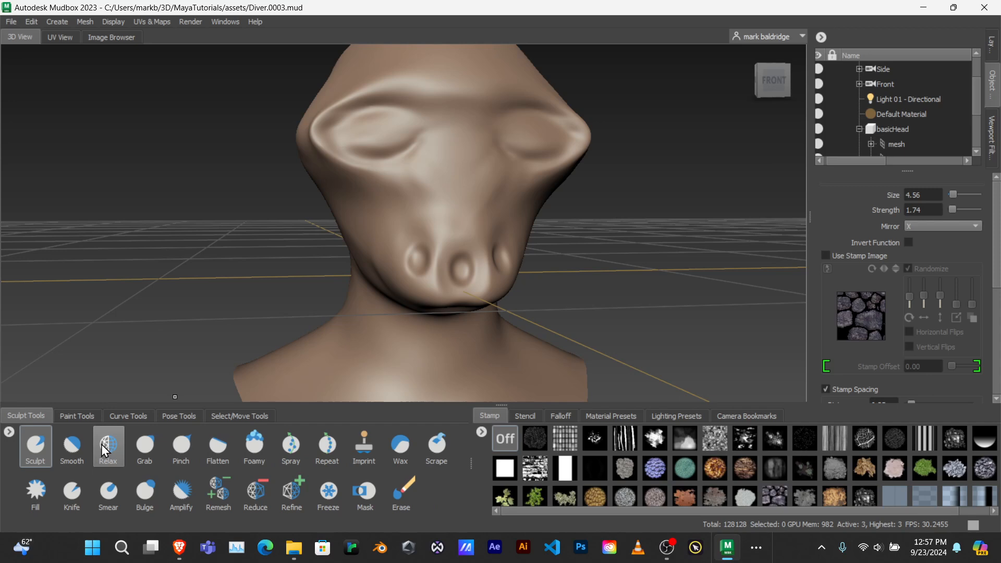
pyautogui.click(72, 446)
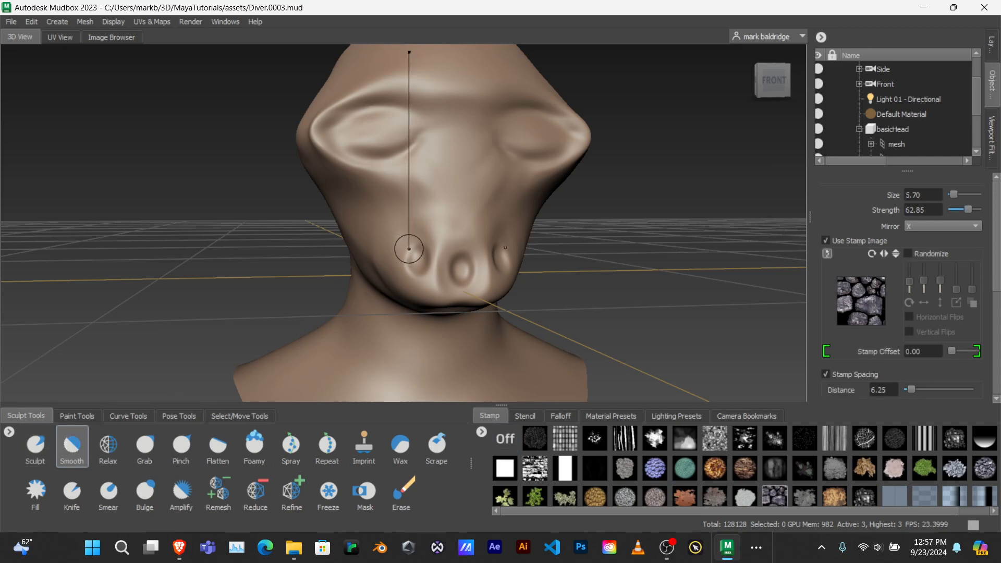
pyautogui.moveTo(409, 249)
pyautogui.mouseDown()
pyautogui.moveTo(425, 47)
pyautogui.moveTo(425, 232)
pyautogui.mouseUp()
pyautogui.moveTo(411, 405); pyautogui.dragTo(415, 411)
pyautogui.moveTo(426, 243); pyautogui.dragTo(410, 265)
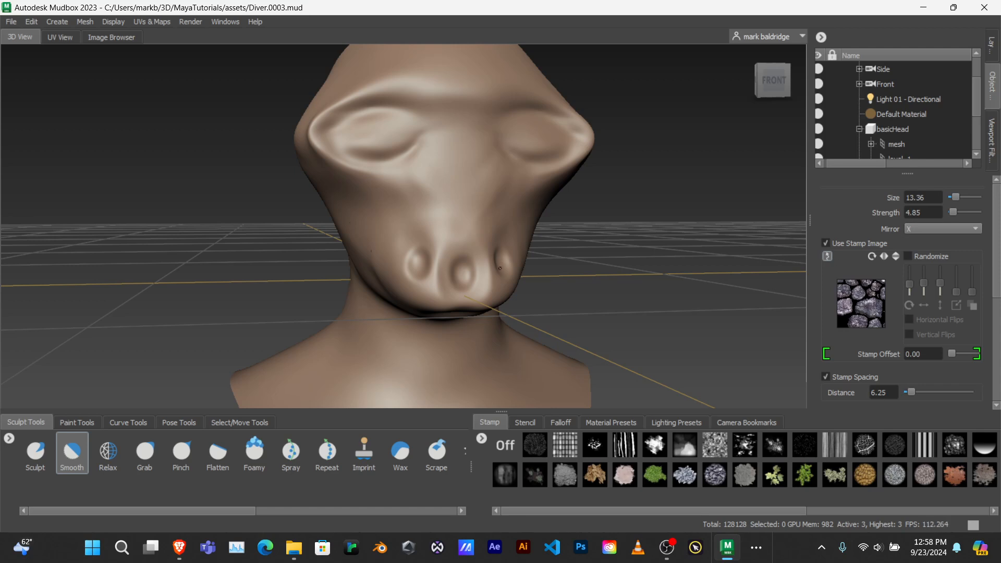
pyautogui.moveTo(445, 257); pyautogui.dragTo(498, 270)
pyautogui.moveTo(484, 270)
pyautogui.mouseDown()
pyautogui.moveTo(484, 260)
pyautogui.moveTo(439, 274)
pyautogui.mouseUp()
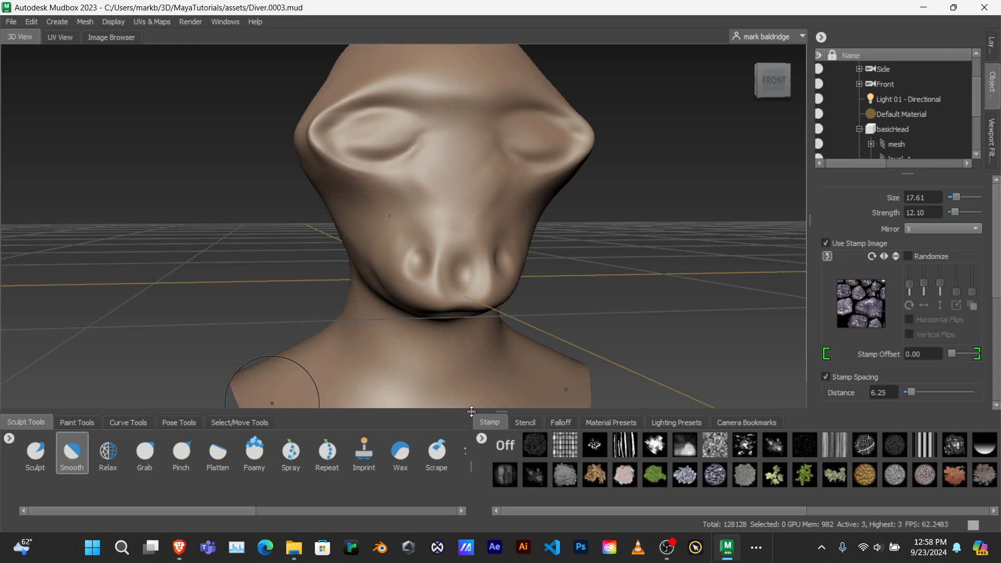
pyautogui.moveTo(471, 411); pyautogui.dragTo(471, 391)
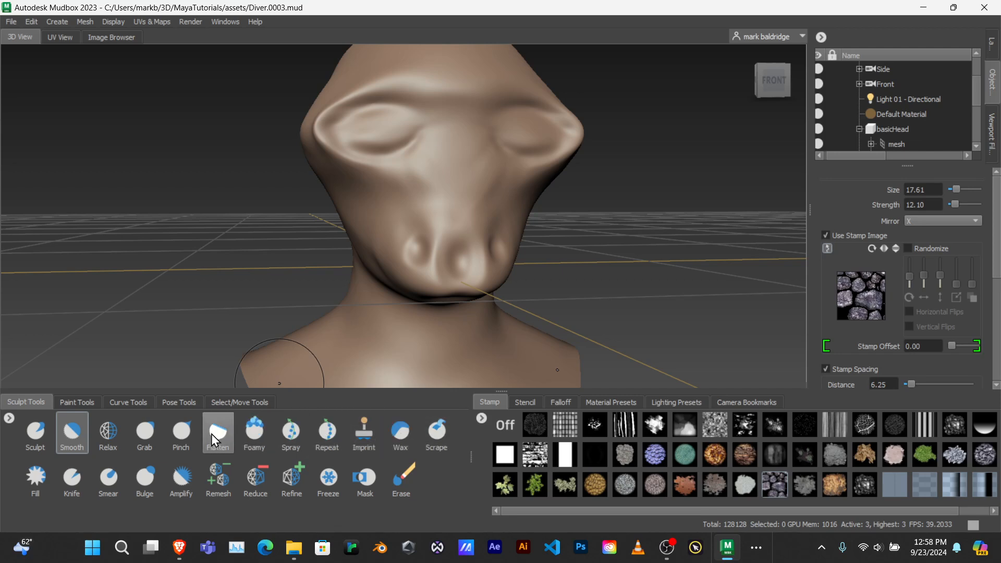
# Tighten the dimples at the snout tip with the Pinch brush at size 17.61 and strength 4.67.
pyautogui.click(181, 431)
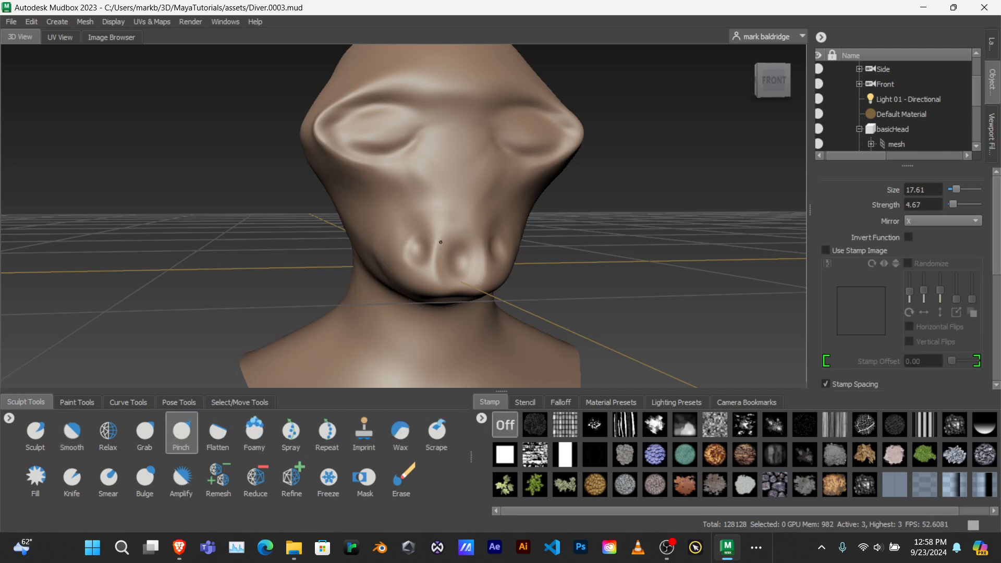
pyautogui.moveTo(446, 267); pyautogui.dragTo(473, 265)
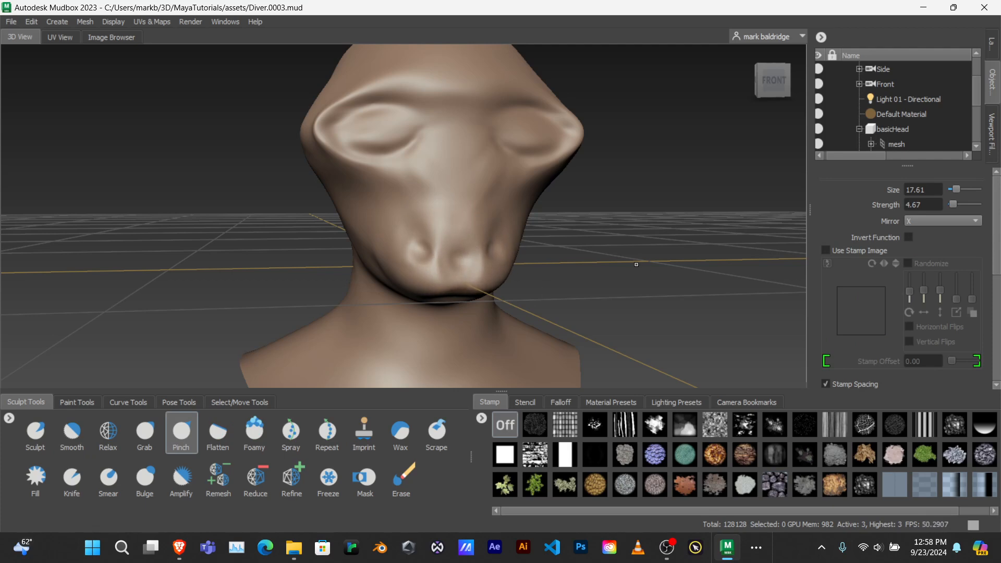
pyautogui.moveTo(636, 262)
pyautogui.keyDown('alt'); pyautogui.mouseDown()
pyautogui.moveTo(523, 254)
pyautogui.moveTo(526, 274)
pyautogui.moveTo(645, 251)
pyautogui.mouseUp(); pyautogui.keyUp('alt')
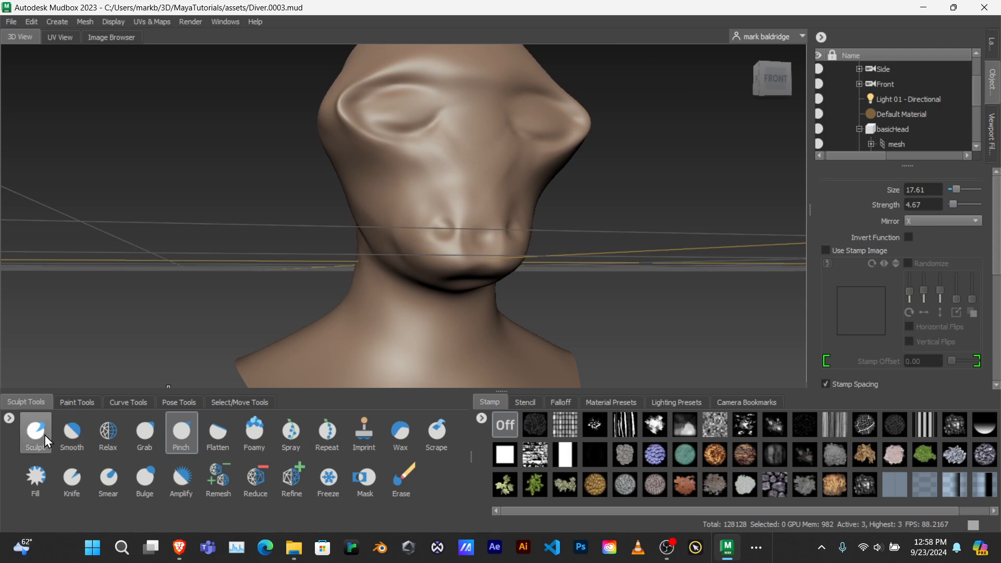
# Reshape the nostrils with the Grab brush at size 8.06 and strength 7.44.
pyautogui.click(142, 430)
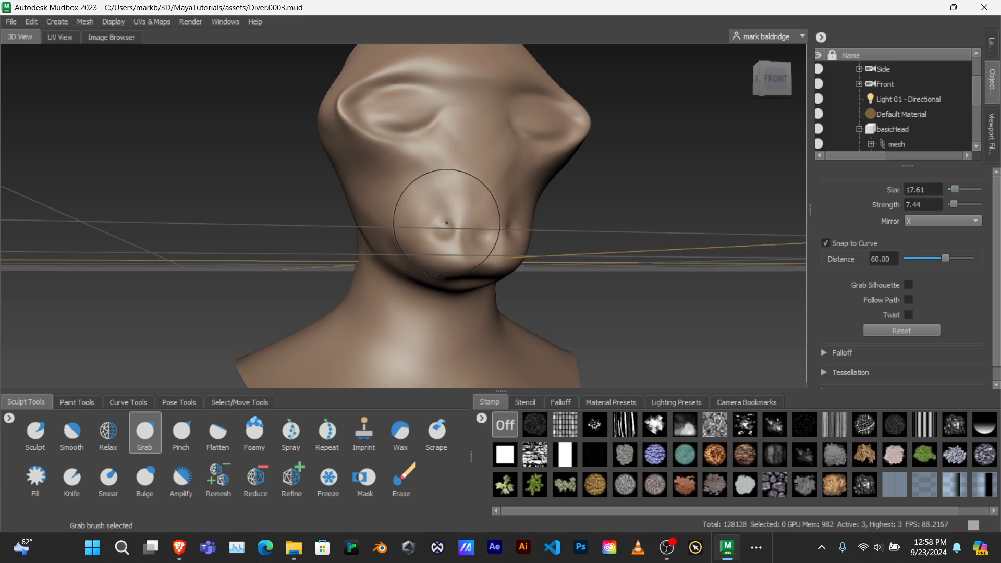
pyautogui.press('b')
pyautogui.moveTo(449, 217)
pyautogui.mouseDown()
pyautogui.moveTo(418, 219)
pyautogui.moveTo(522, 269)
pyautogui.mouseUp()
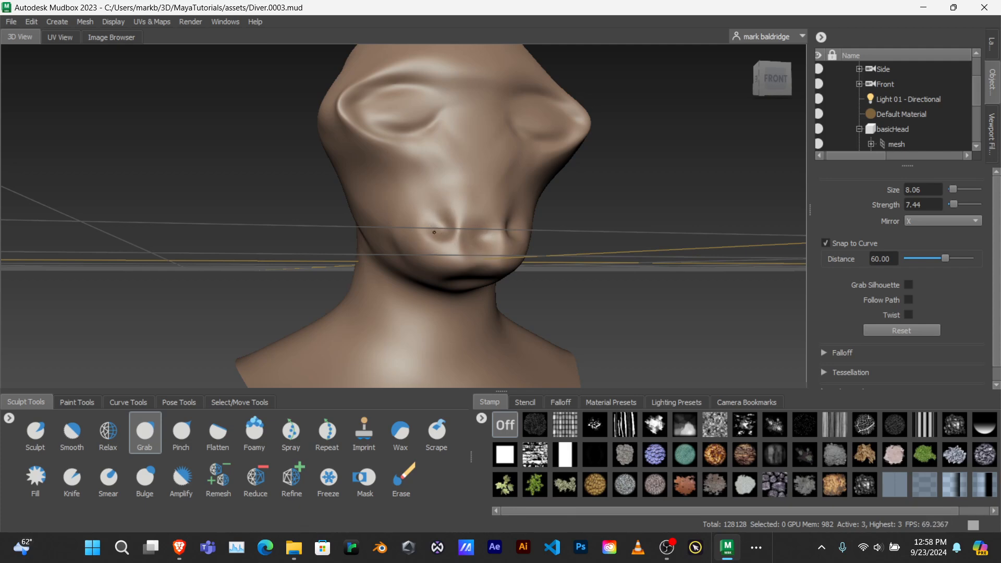
# Smooth the dents on the underside of the jaw with the Smooth brush at size 24.92, raising its strength to 42.12.
pyautogui.keyDown('alt'); pyautogui.moveTo(583, 250); pyautogui.dragTo(399, 164); pyautogui.keyUp('alt')
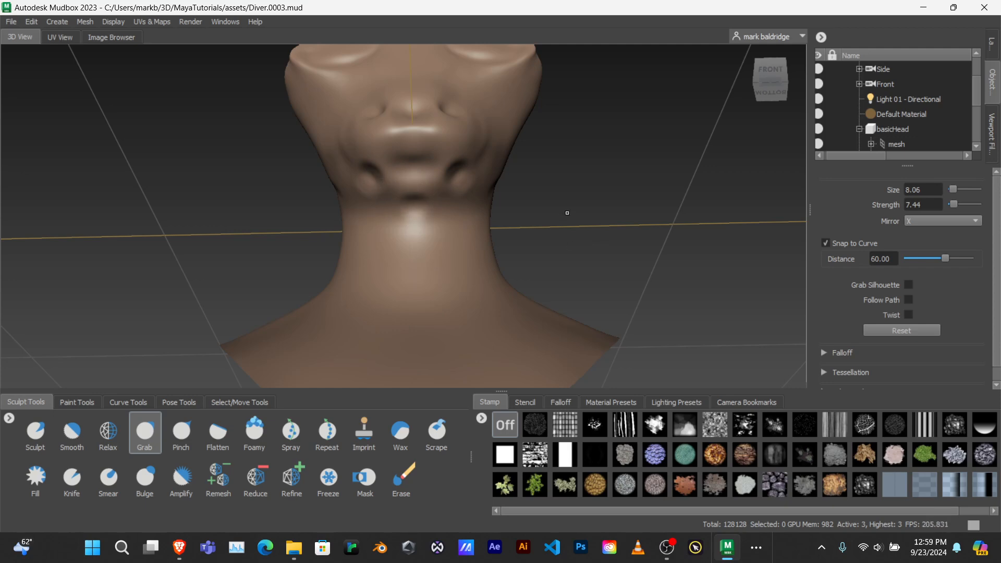
pyautogui.keyDown('alt'); pyautogui.moveTo(568, 213); pyautogui.dragTo(364, 246); pyautogui.keyUp('alt')
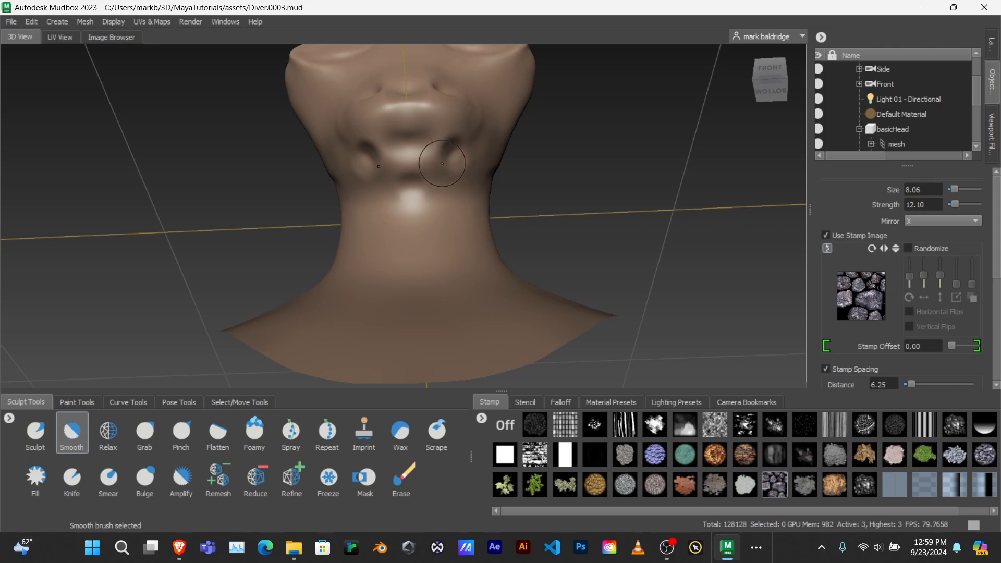
pyautogui.moveTo(480, 144); pyautogui.dragTo(480, 111)
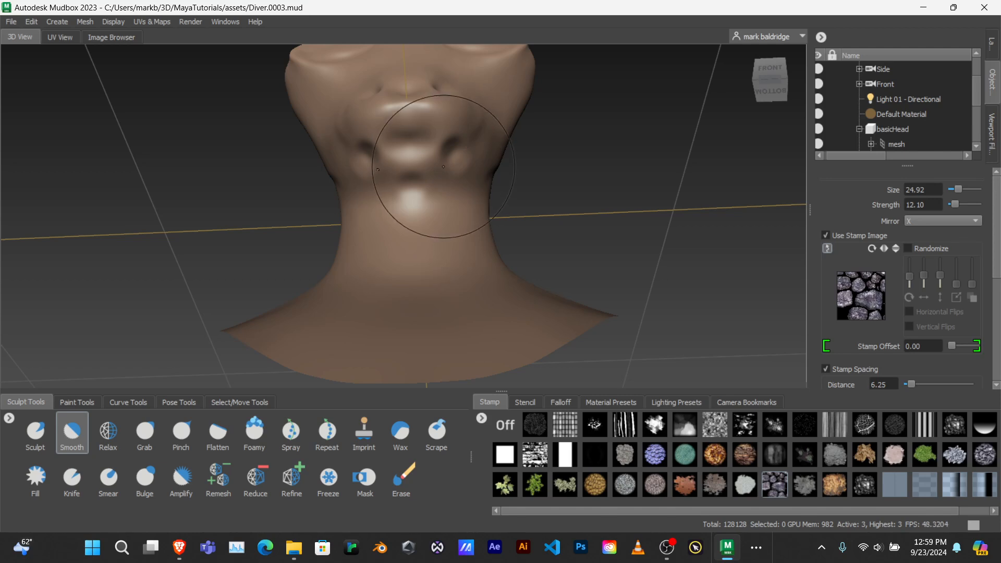
pyautogui.moveTo(443, 100); pyautogui.dragTo(443, 83)
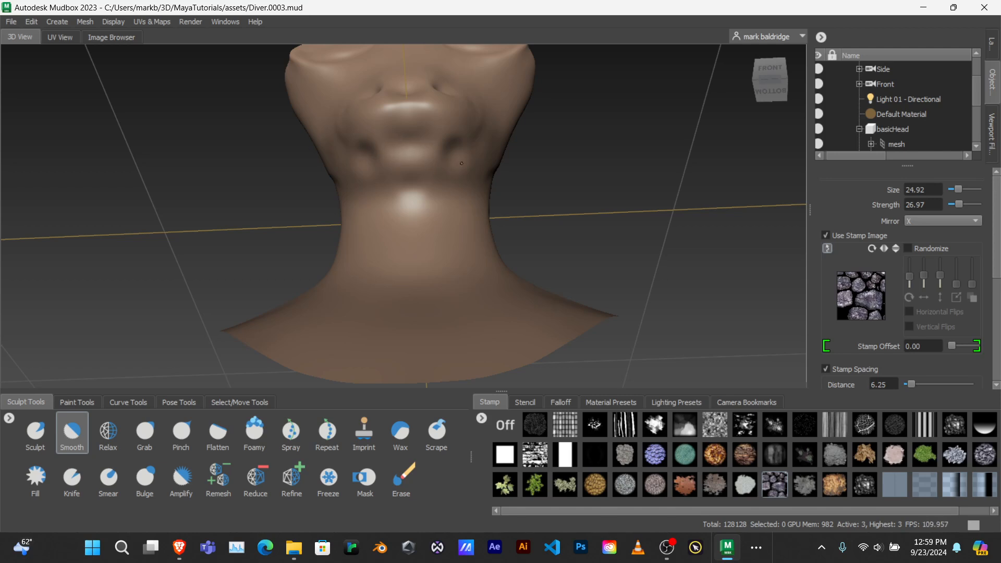
pyautogui.moveTo(411, 203)
pyautogui.keyDown('alt'); pyautogui.mouseDown()
pyautogui.moveTo(361, 181)
pyautogui.moveTo(376, 190)
pyautogui.mouseUp(); pyautogui.keyUp('alt')
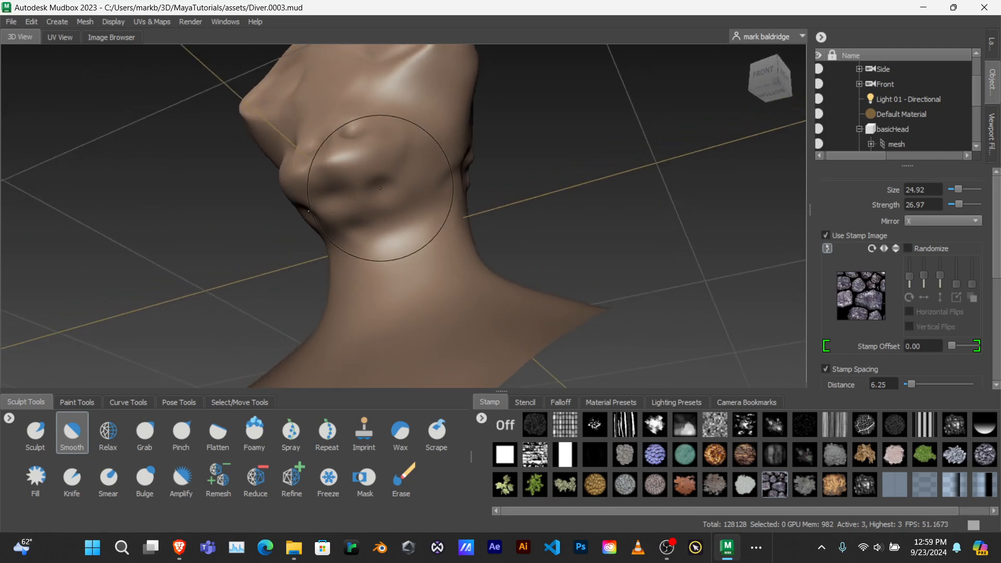
pyautogui.moveTo(381, 62); pyautogui.dragTo(377, 189)
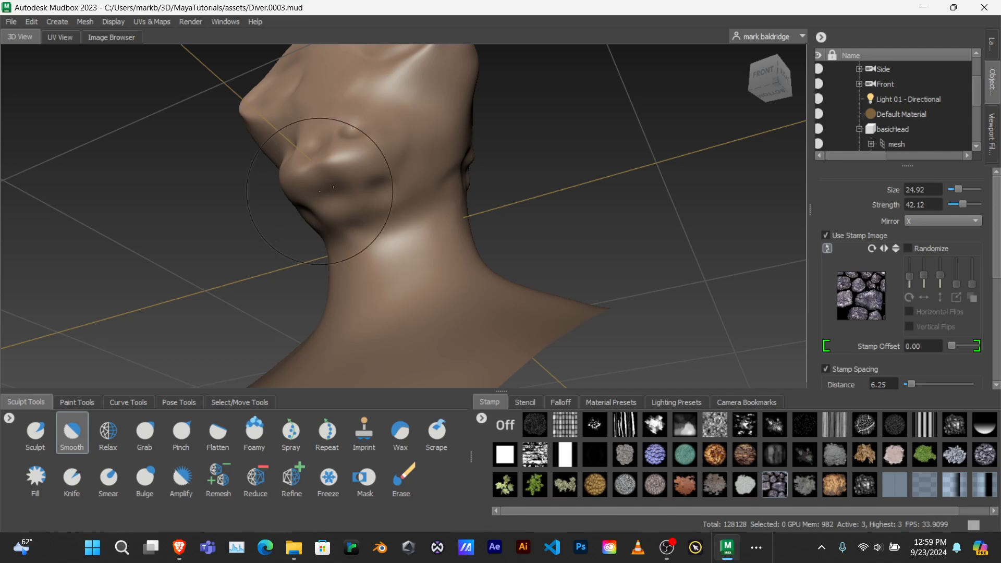
# Smooth the front of the muzzle below the nostrils, reducing the Smooth brush to size 10.76 at strength 42.12.
pyautogui.moveTo(368, 211)
pyautogui.keyDown('alt'); pyautogui.mouseDown()
pyautogui.moveTo(445, 199)
pyautogui.moveTo(401, 192)
pyautogui.mouseUp(); pyautogui.keyUp('alt')
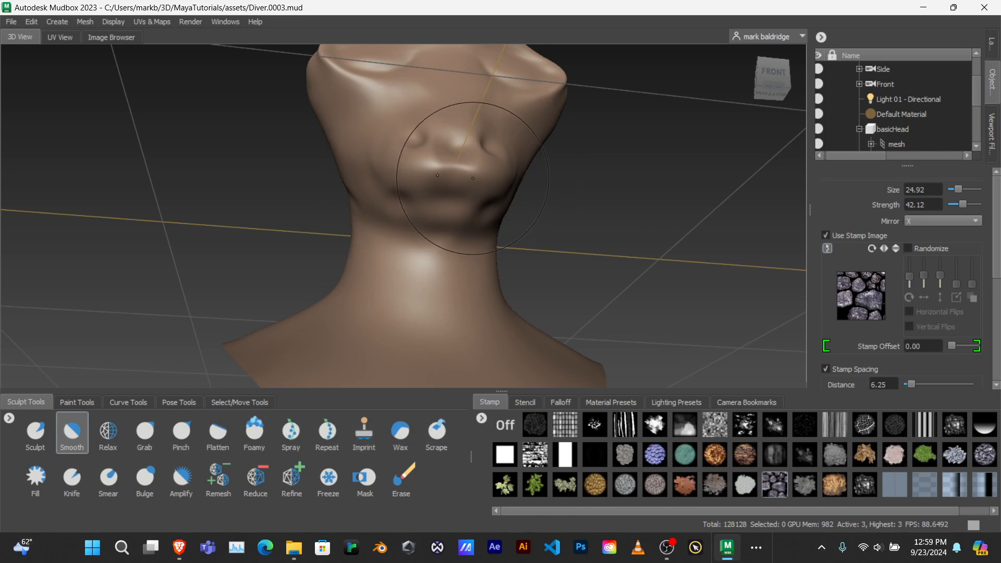
pyautogui.moveTo(476, 177); pyautogui.dragTo(420, 178)
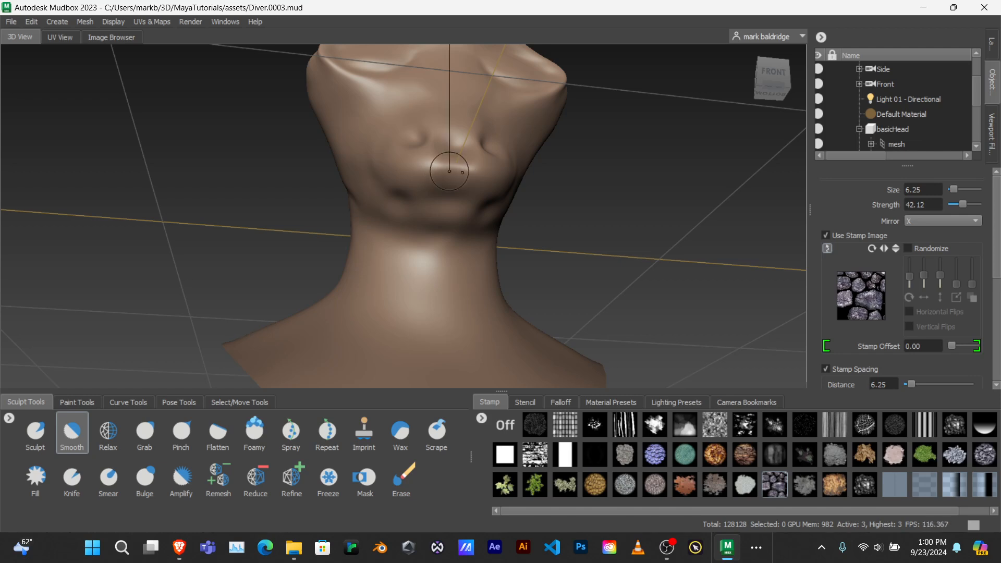
pyautogui.moveTo(462, 172); pyautogui.dragTo(465, 174)
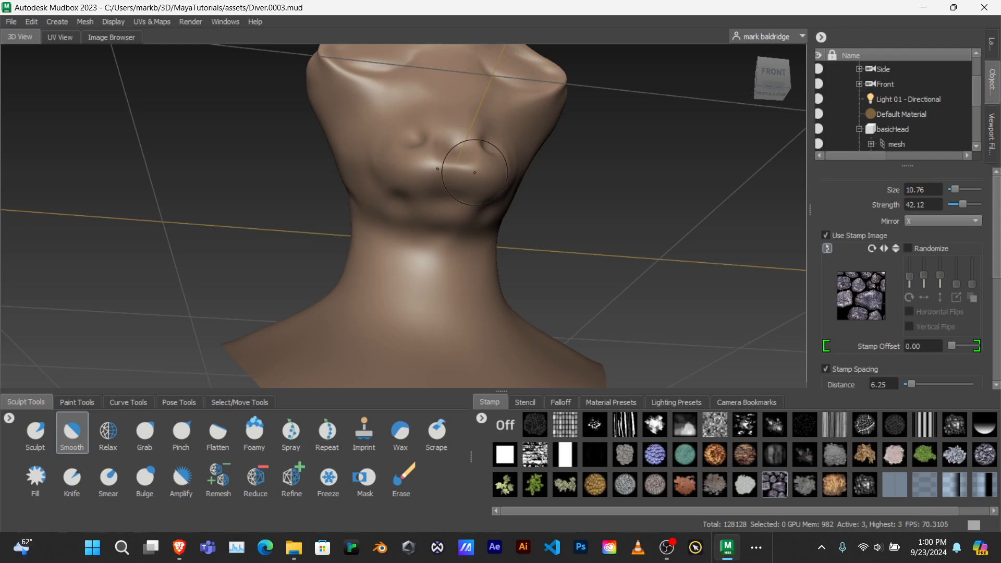
pyautogui.moveTo(475, 153)
pyautogui.keyDown('alt'); pyautogui.mouseDown()
pyautogui.moveTo(472, 197)
pyautogui.moveTo(564, 188)
pyautogui.mouseUp(); pyautogui.keyUp('alt')
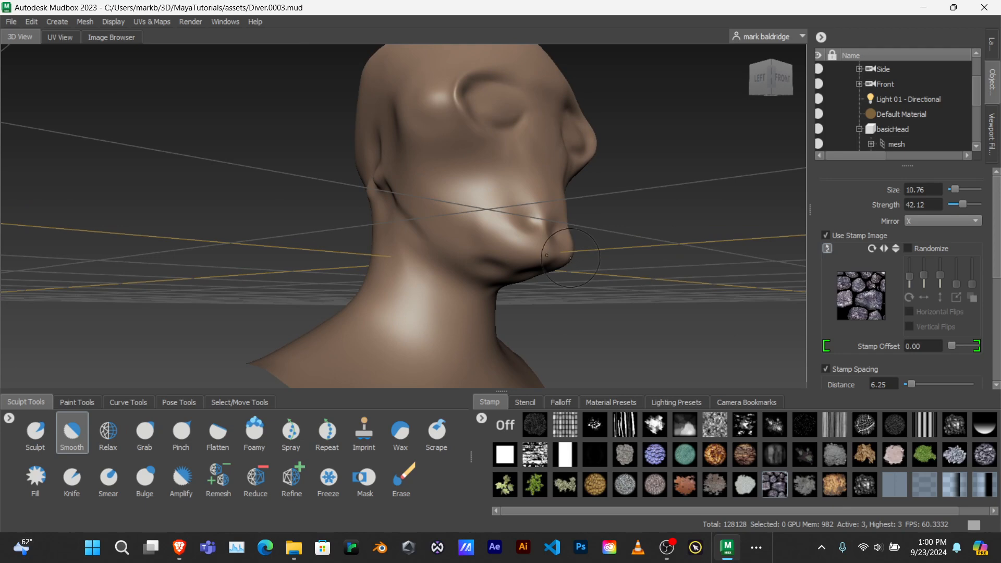
pyautogui.moveTo(562, 259); pyautogui.dragTo(560, 141)
pyautogui.hotkey('ctrl', 'z')
# Reshape the chin with the Grab brush at size 15.62, strength 7.44, and tighten the jaw's underside with Pinch at size 7.87, strength 16.44.
pyautogui.click(147, 433)
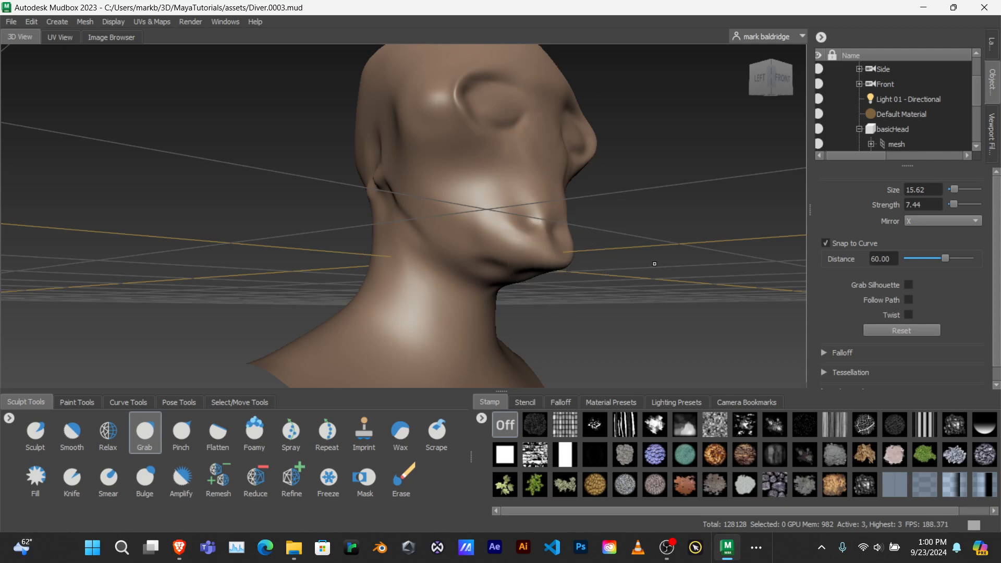
pyautogui.moveTo(658, 263)
pyautogui.keyDown('alt'); pyautogui.mouseDown()
pyautogui.moveTo(441, 244)
pyautogui.moveTo(477, 318)
pyautogui.moveTo(503, 291)
pyautogui.moveTo(452, 283)
pyautogui.moveTo(374, 244)
pyautogui.moveTo(472, 255)
pyautogui.moveTo(376, 247)
pyautogui.moveTo(455, 239)
pyautogui.mouseUp(); pyautogui.keyUp('alt')
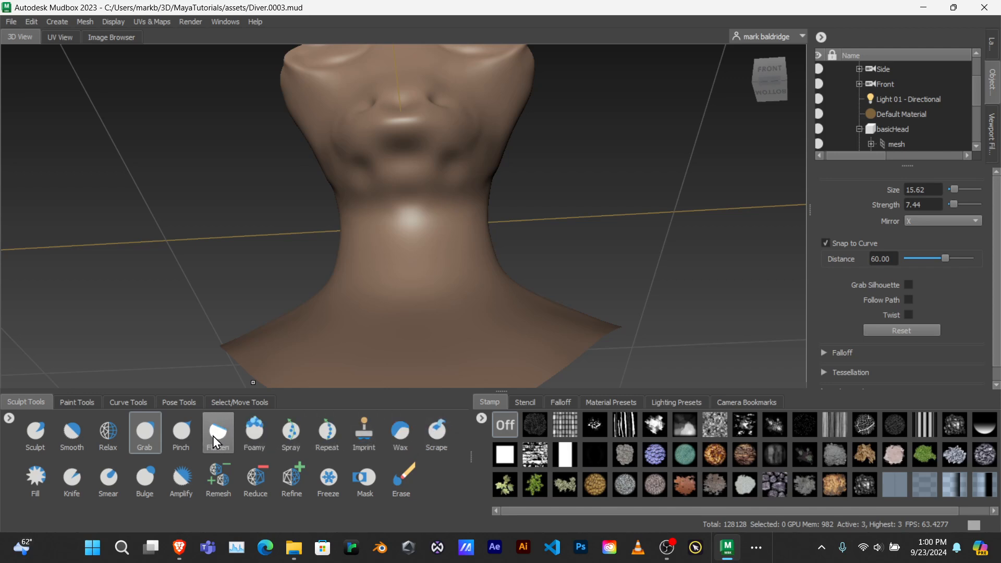
pyautogui.click(182, 432)
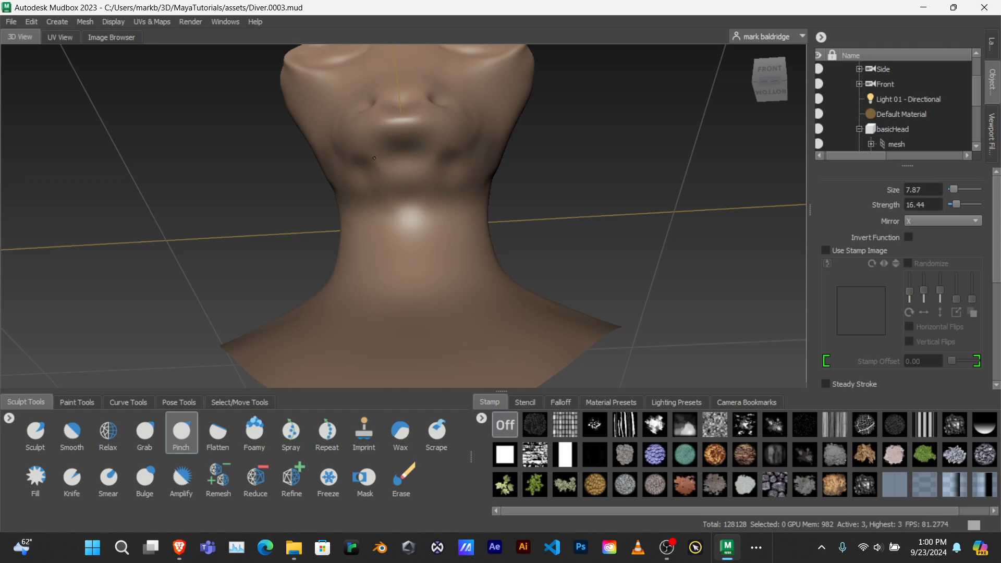
pyautogui.keyDown('alt'); pyautogui.moveTo(459, 185); pyautogui.dragTo(534, 281); pyautogui.keyUp('alt')
pyautogui.scroll(-6, 466, 225)
pyautogui.scroll(4, 532, 278)
pyautogui.keyDown('alt'); pyautogui.moveTo(528, 277); pyautogui.dragTo(474, 218, button='middle'); pyautogui.keyUp('alt')
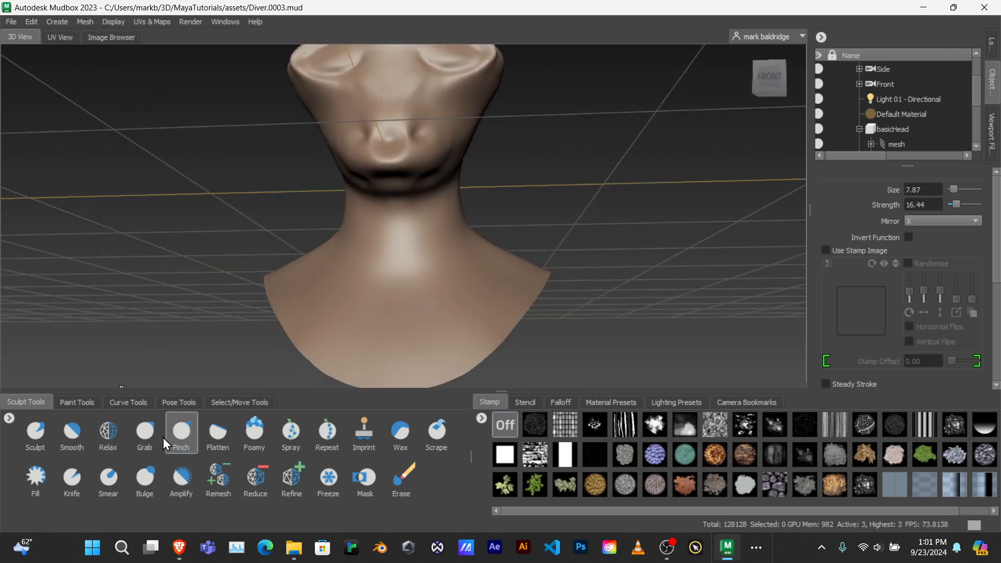
# Try a Foamy brush stroke on the side of the neck at size 31.50 and strength 9.60, and undo it.
pyautogui.click(259, 433)
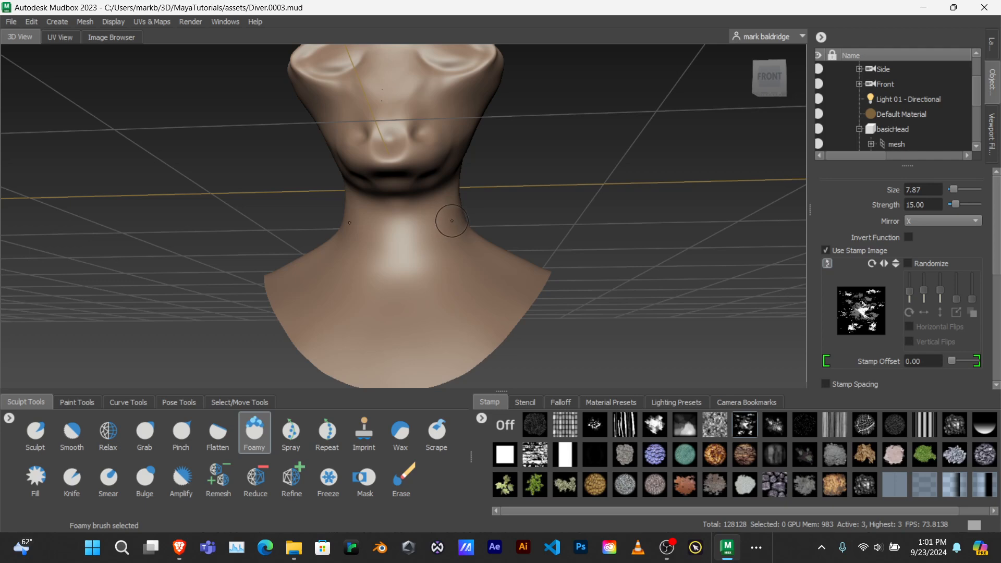
pyautogui.moveTo(451, 220)
pyautogui.keyDown('alt'); pyautogui.mouseDown()
pyautogui.moveTo(393, 272)
pyautogui.moveTo(402, 277)
pyautogui.mouseUp(); pyautogui.keyUp('alt')
pyautogui.press('b')
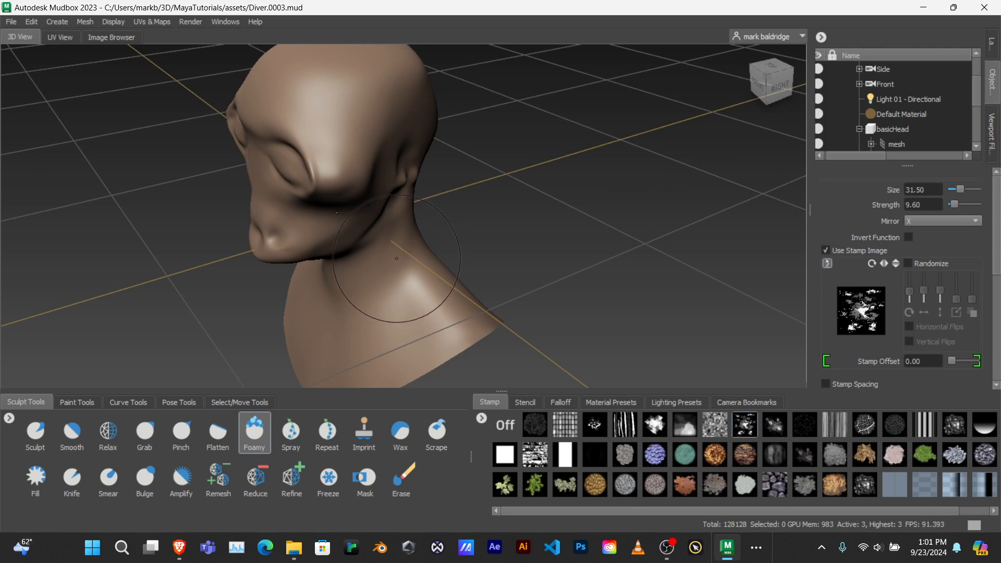
pyautogui.moveTo(398, 276); pyautogui.dragTo(409, 261)
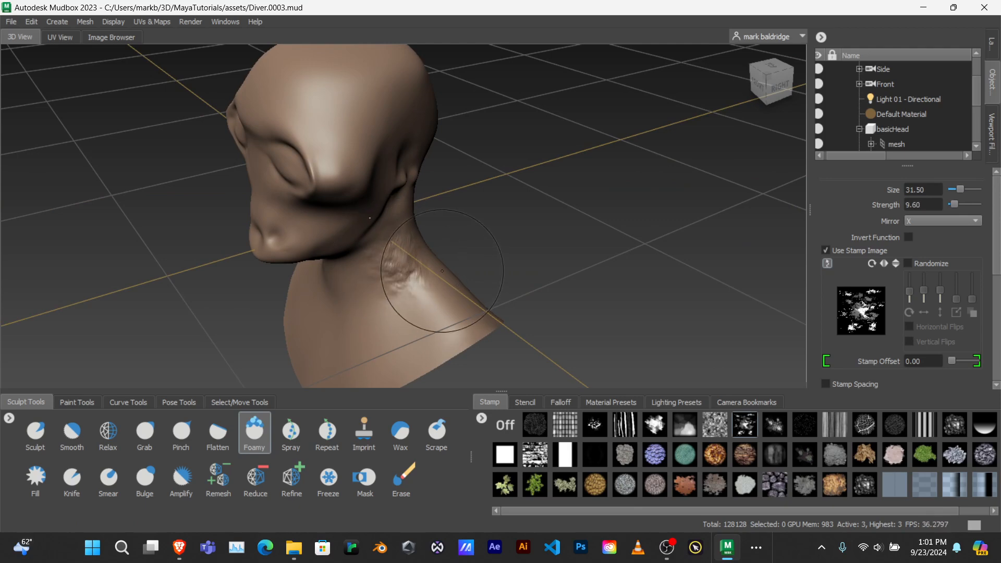
pyautogui.hotkey('ctrl', 'z')
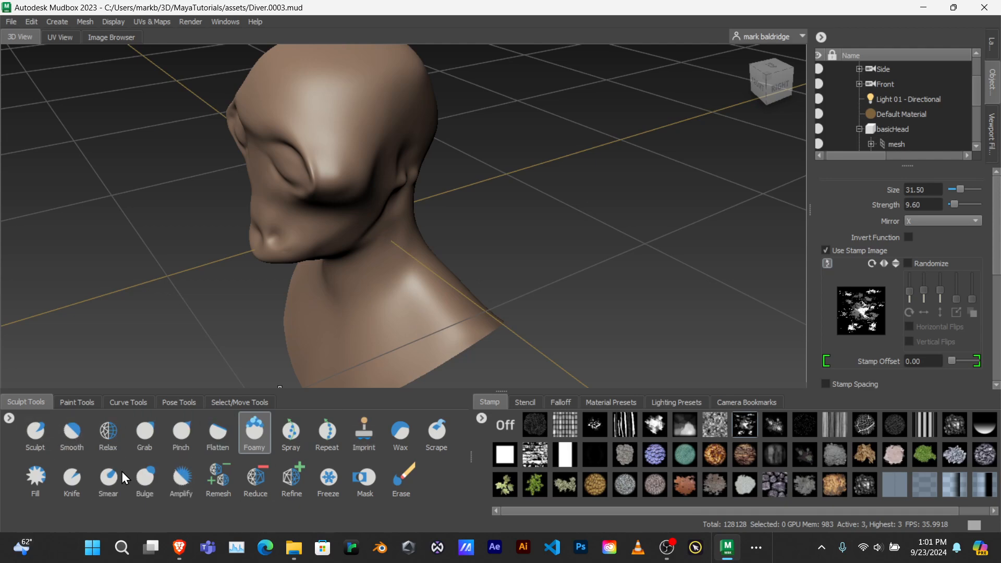
# Raise a row of lumps down the sides of the neck with the Bulge brush at strength 2.85, reducing its size to 5.81.
pyautogui.click(144, 478)
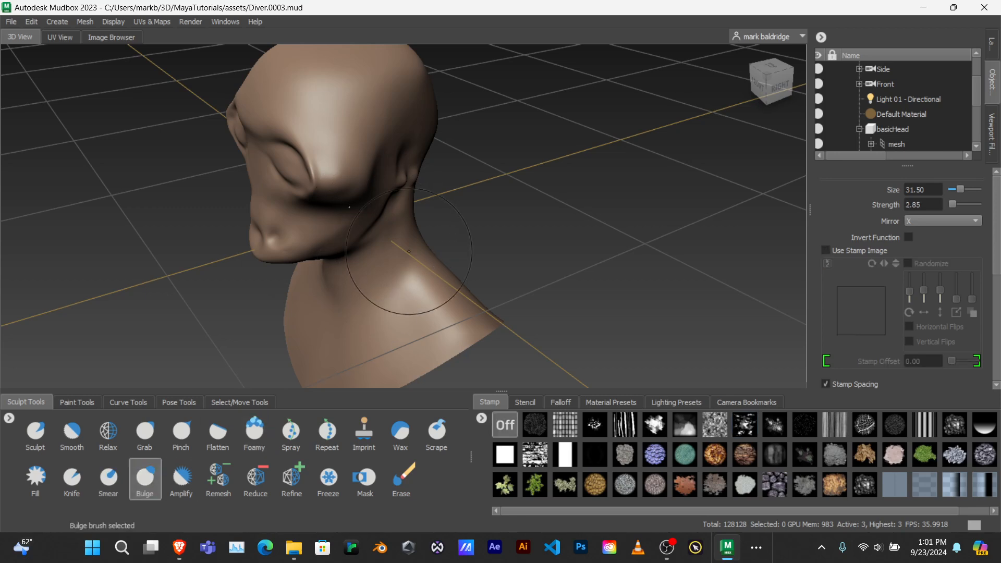
pyautogui.moveTo(427, 268); pyautogui.dragTo(417, 264)
pyautogui.moveTo(417, 264)
pyautogui.mouseDown()
pyautogui.moveTo(402, 262)
pyautogui.moveTo(465, 246)
pyautogui.mouseUp()
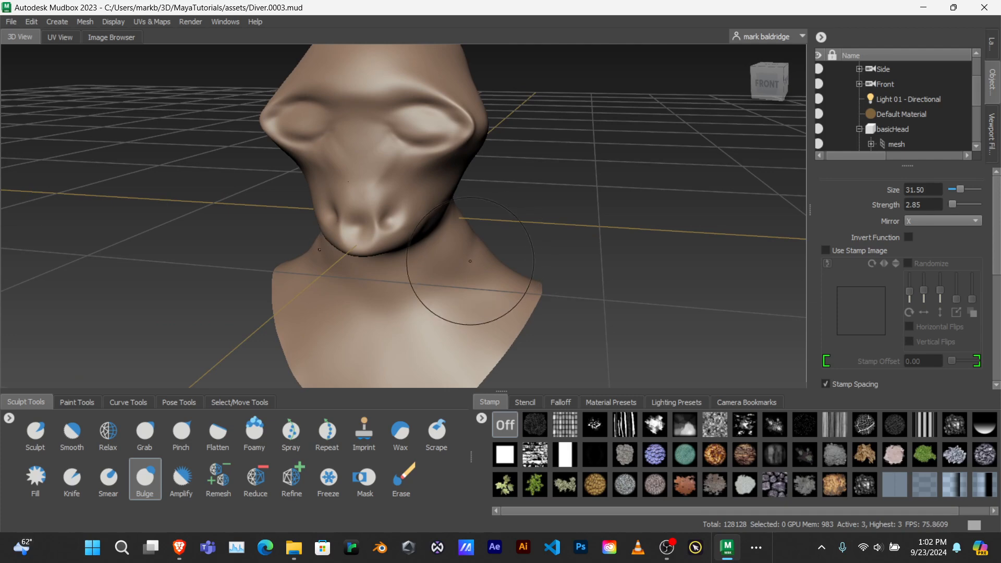
pyautogui.keyDown('alt'); pyautogui.moveTo(486, 285); pyautogui.dragTo(522, 280); pyautogui.keyUp('alt')
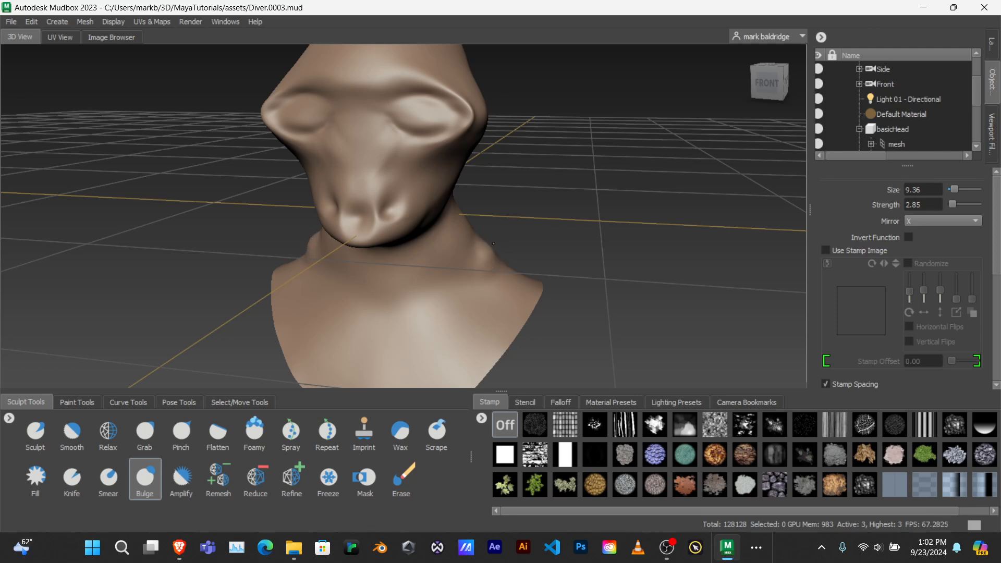
pyautogui.moveTo(493, 243)
pyautogui.mouseDown()
pyautogui.moveTo(463, 234)
pyautogui.moveTo(459, 247)
pyautogui.moveTo(470, 238)
pyautogui.moveTo(490, 250)
pyautogui.moveTo(454, 244)
pyautogui.moveTo(443, 232)
pyautogui.moveTo(452, 229)
pyautogui.moveTo(439, 229)
pyautogui.mouseUp()
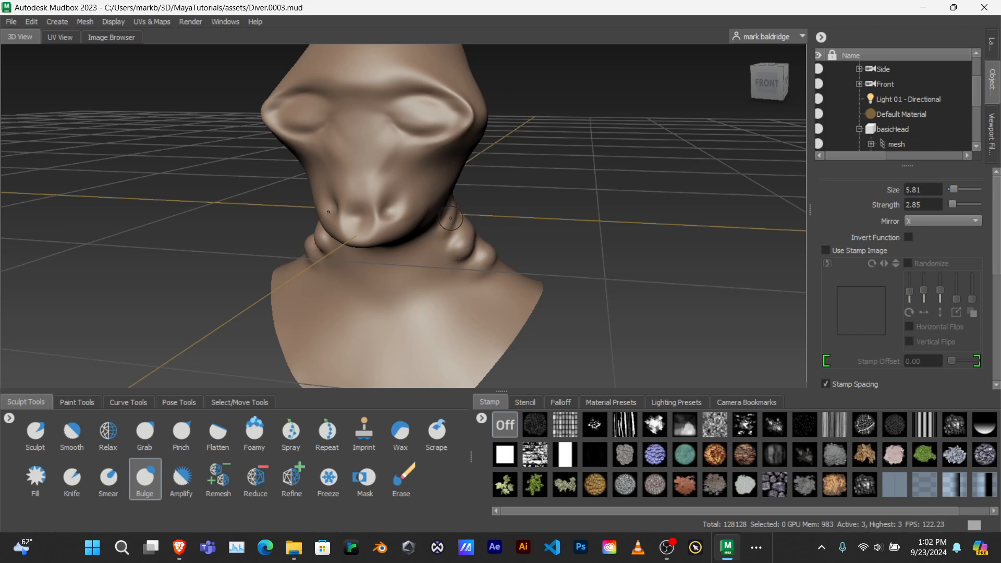
pyautogui.press('super')
pyautogui.click(526, 248)
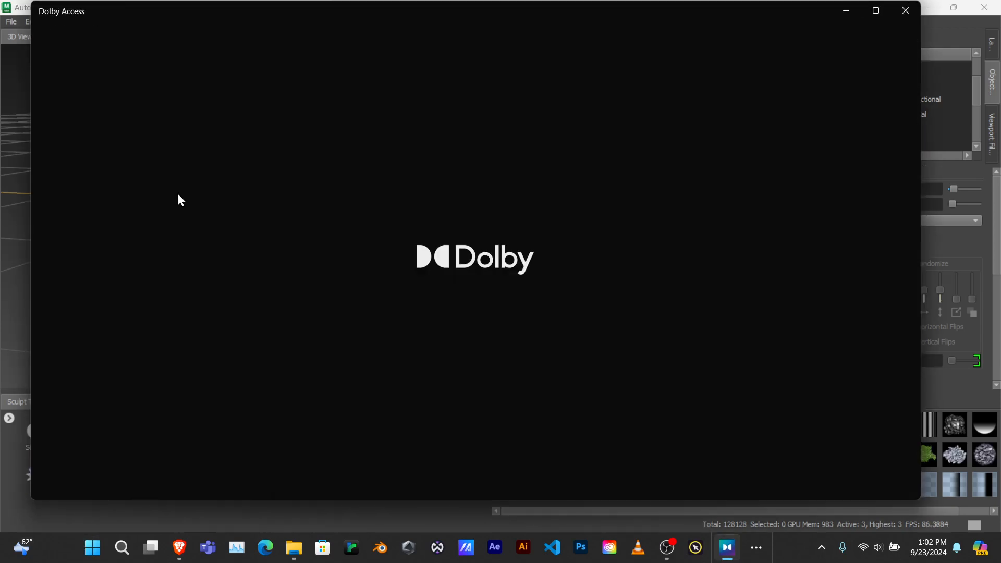
pyautogui.click(17, 149)
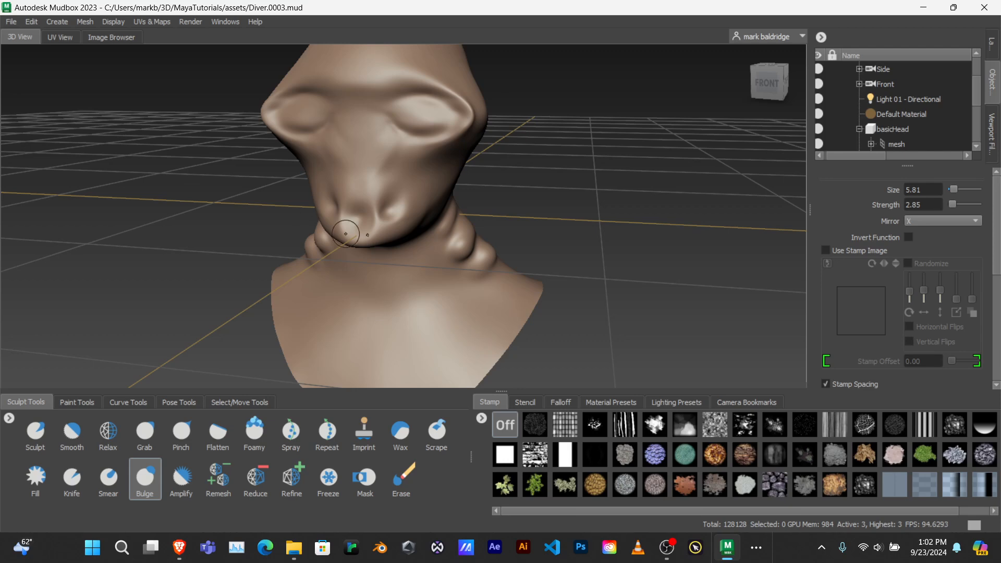
# Tighten the neck lumps into narrow ridges with the Pinch brush at strength 16.44, enlarging it to size 11.78.
pyautogui.moveTo(424, 253)
pyautogui.keyDown('alt'); pyautogui.mouseDown()
pyautogui.moveTo(371, 253)
pyautogui.moveTo(248, 276)
pyautogui.moveTo(537, 244)
pyautogui.moveTo(416, 304)
pyautogui.mouseUp(); pyautogui.keyUp('alt')
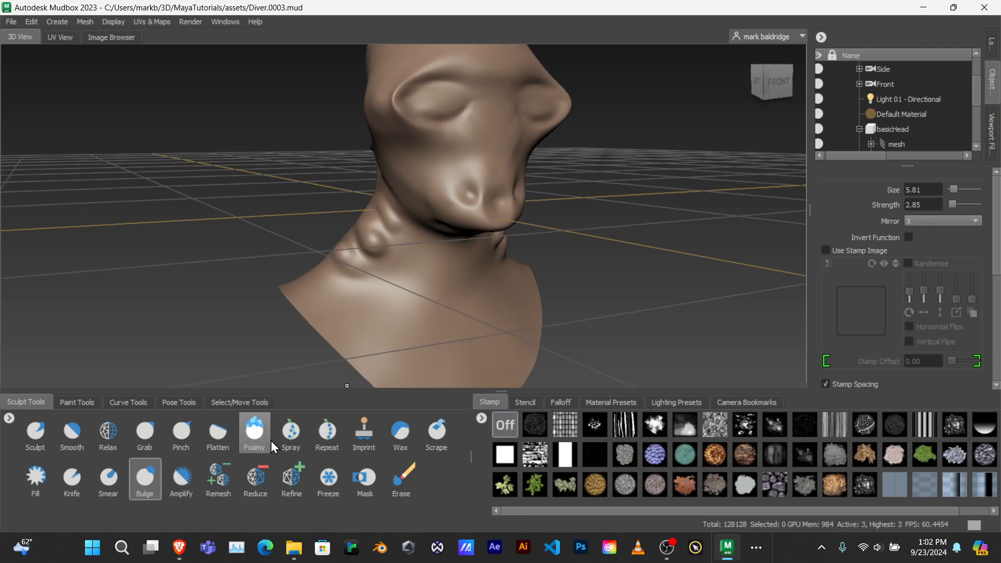
pyautogui.click(176, 437)
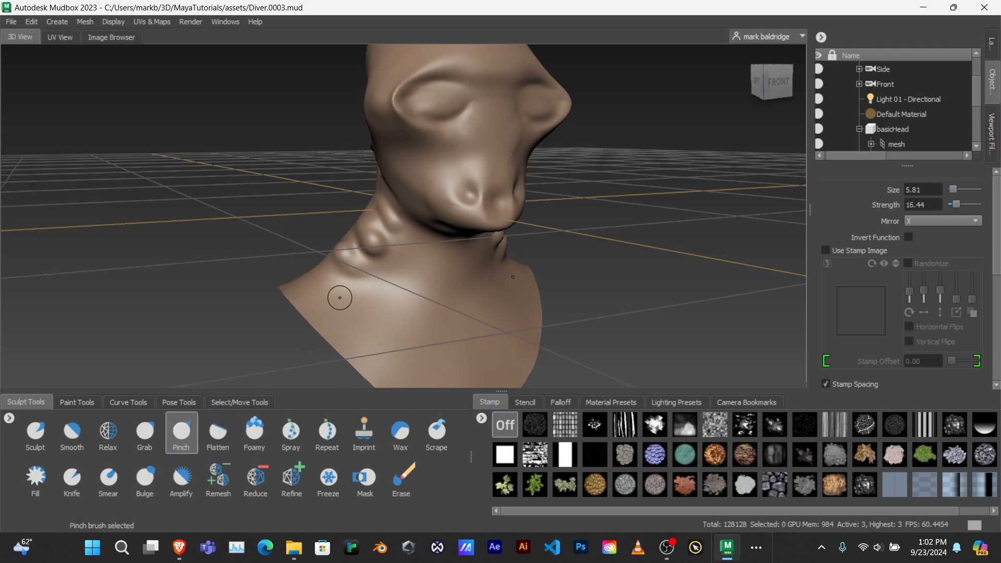
pyautogui.moveTo(339, 297); pyautogui.dragTo(376, 287)
pyautogui.moveTo(379, 250)
pyautogui.mouseDown()
pyautogui.moveTo(380, 234)
pyautogui.moveTo(352, 257)
pyautogui.moveTo(360, 251)
pyautogui.moveTo(295, 263)
pyautogui.mouseUp()
pyautogui.press('b')
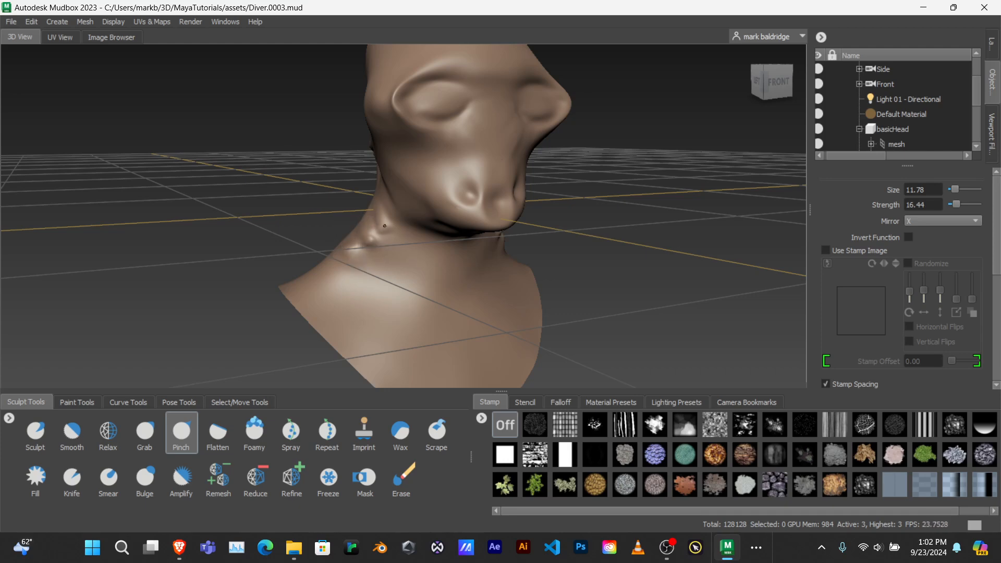
# Smear the ridges along the side and back of the neck with the Smear brush at strength 15.00, enlarging it to size 25.90.
pyautogui.moveTo(435, 284)
pyautogui.keyDown('alt'); pyautogui.mouseDown()
pyautogui.moveTo(212, 286)
pyautogui.moveTo(229, 288)
pyautogui.mouseUp(); pyautogui.keyUp('alt')
pyautogui.moveTo(340, 283)
pyautogui.keyDown('alt'); pyautogui.mouseDown()
pyautogui.moveTo(500, 284)
pyautogui.moveTo(211, 293)
pyautogui.moveTo(183, 382)
pyautogui.mouseUp(); pyautogui.keyUp('alt')
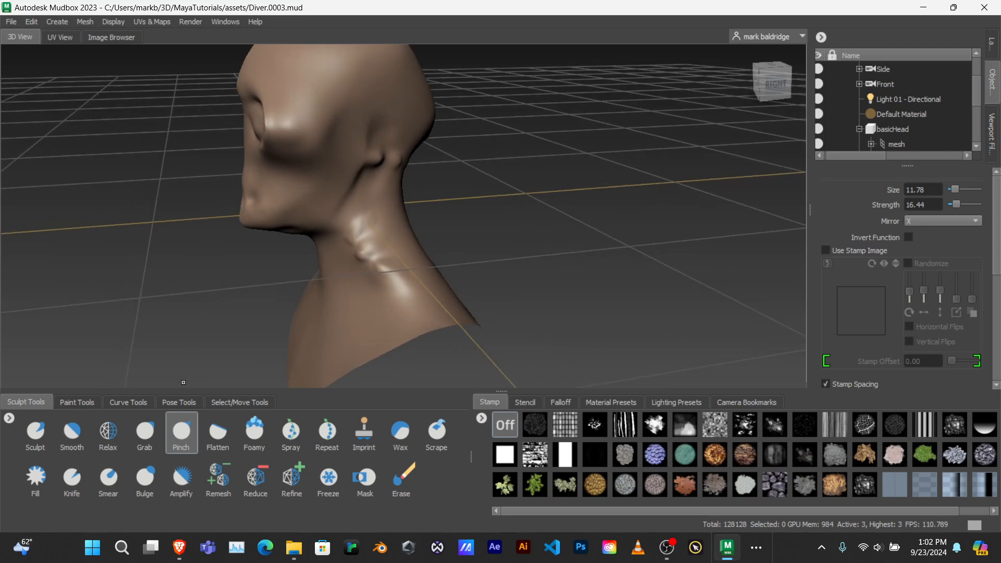
pyautogui.click(107, 480)
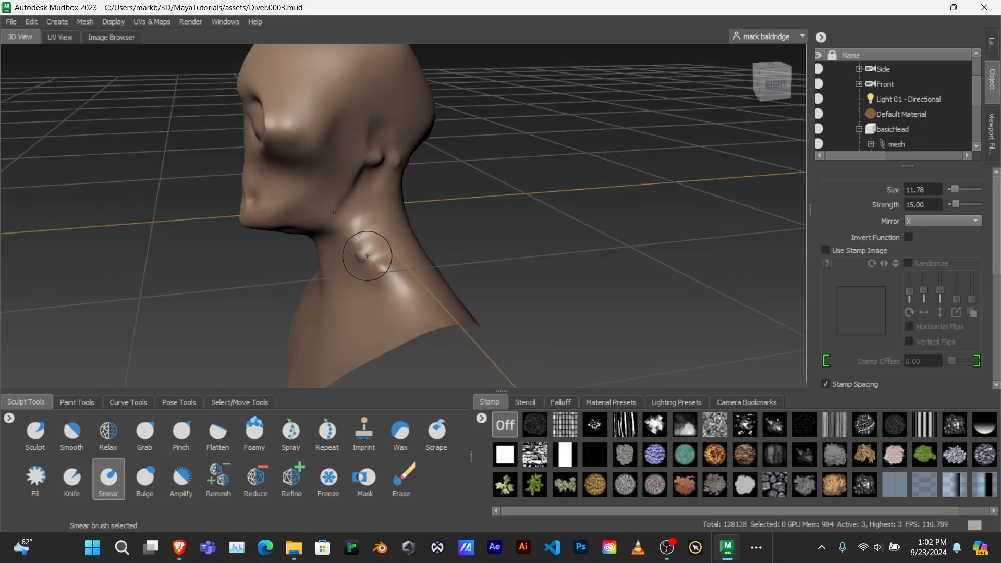
pyautogui.moveTo(367, 255)
pyautogui.mouseDown()
pyautogui.moveTo(395, 257)
pyautogui.moveTo(378, 250)
pyautogui.moveTo(398, 241)
pyautogui.moveTo(391, 236)
pyautogui.mouseUp()
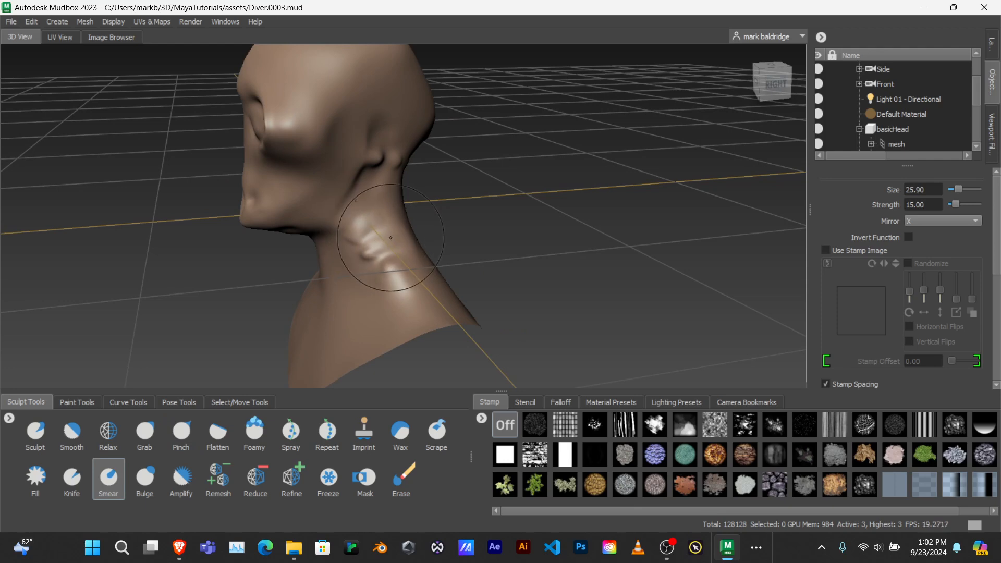
pyautogui.moveTo(392, 276)
pyautogui.mouseDown()
pyautogui.moveTo(411, 264)
pyautogui.moveTo(388, 211)
pyautogui.mouseUp()
pyautogui.keyDown('alt'); pyautogui.moveTo(513, 296); pyautogui.dragTo(359, 280); pyautogui.keyUp('alt')
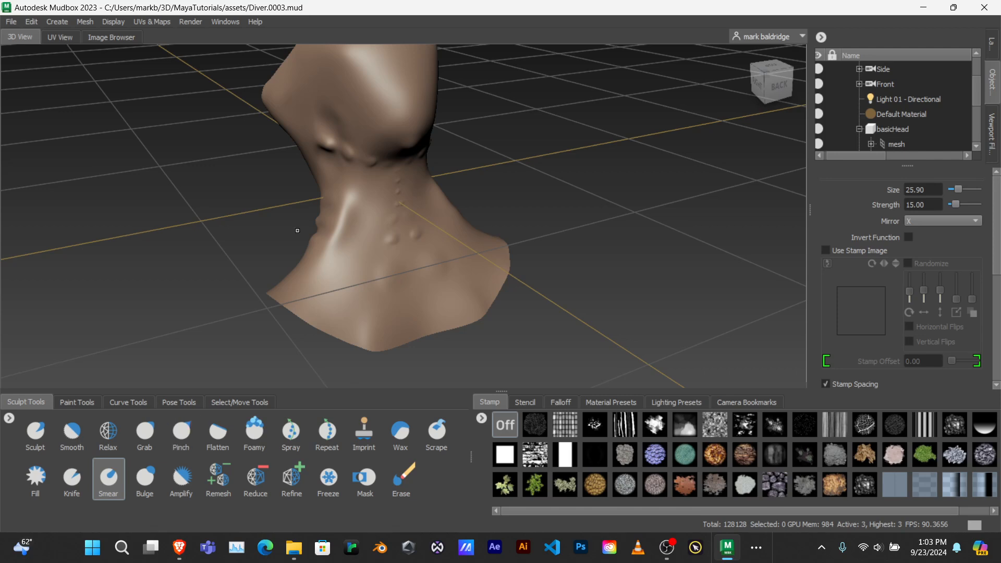
pyautogui.moveTo(390, 214); pyautogui.dragTo(336, 243)
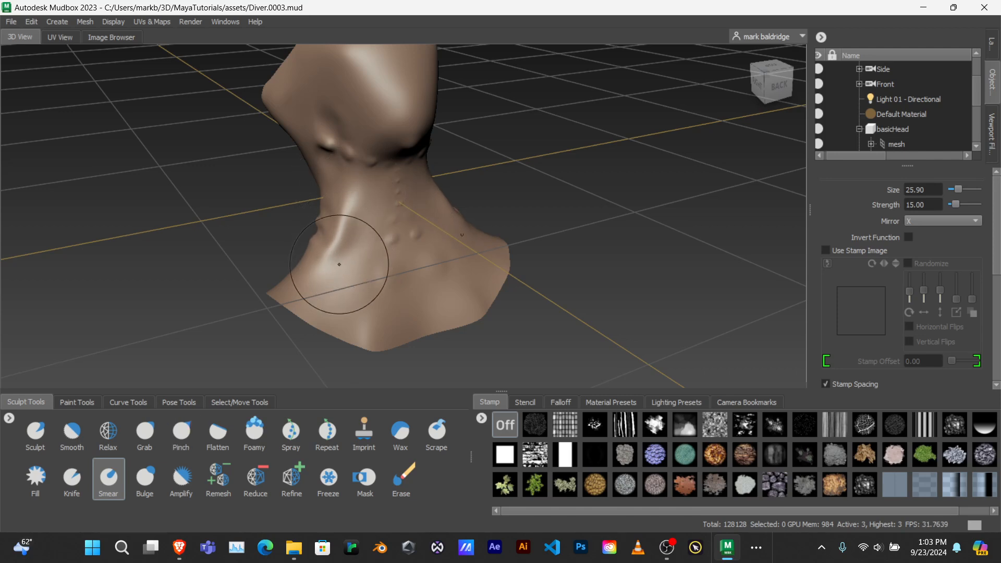
# Tighten the neck folds with the Pinch brush at size 25.90, strength 16.44, and scrape them down with the Scrape brush at strength 3.50.
pyautogui.click(183, 432)
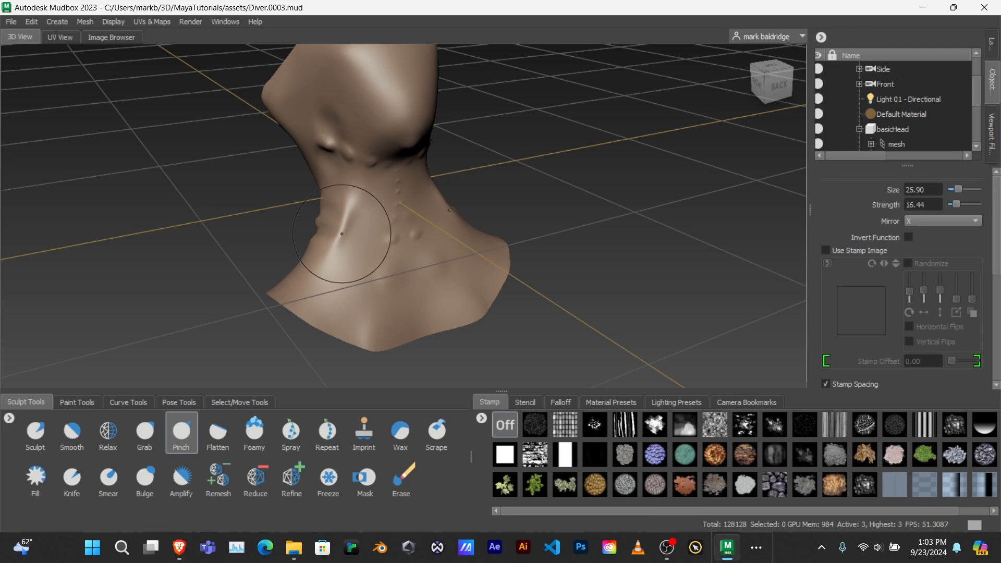
pyautogui.moveTo(286, 292)
pyautogui.keyDown('alt'); pyautogui.mouseDown()
pyautogui.moveTo(367, 261)
pyautogui.moveTo(359, 257)
pyautogui.moveTo(368, 246)
pyautogui.moveTo(400, 254)
pyautogui.moveTo(364, 292)
pyautogui.moveTo(389, 302)
pyautogui.moveTo(502, 279)
pyautogui.moveTo(365, 254)
pyautogui.mouseUp(); pyautogui.keyUp('alt')
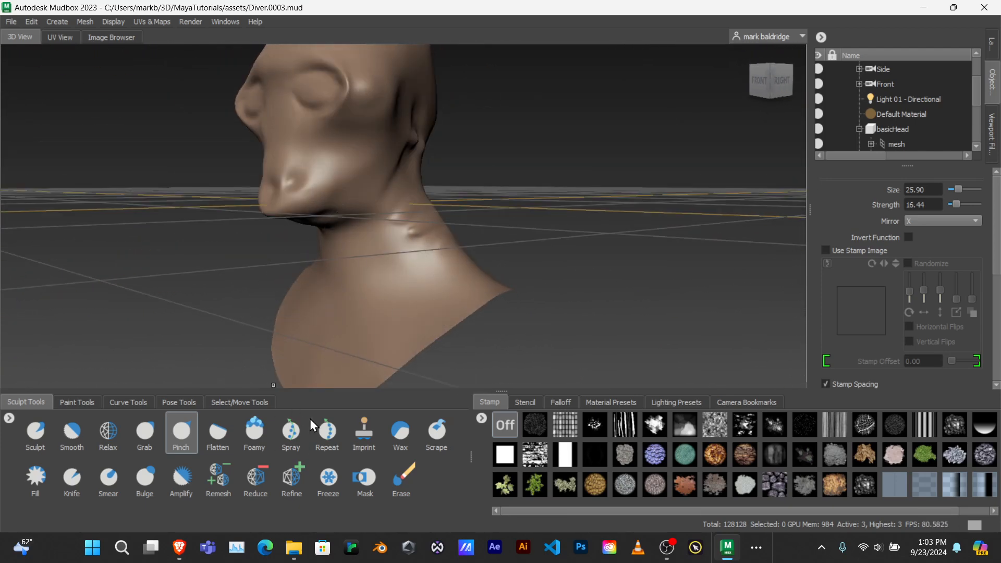
pyautogui.click(436, 439)
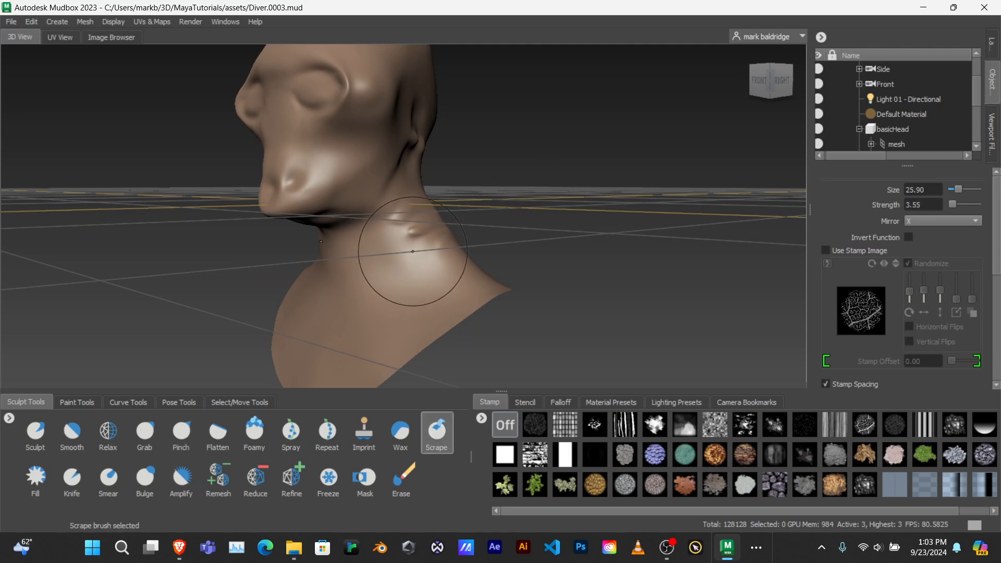
pyautogui.moveTo(410, 241); pyautogui.dragTo(438, 276)
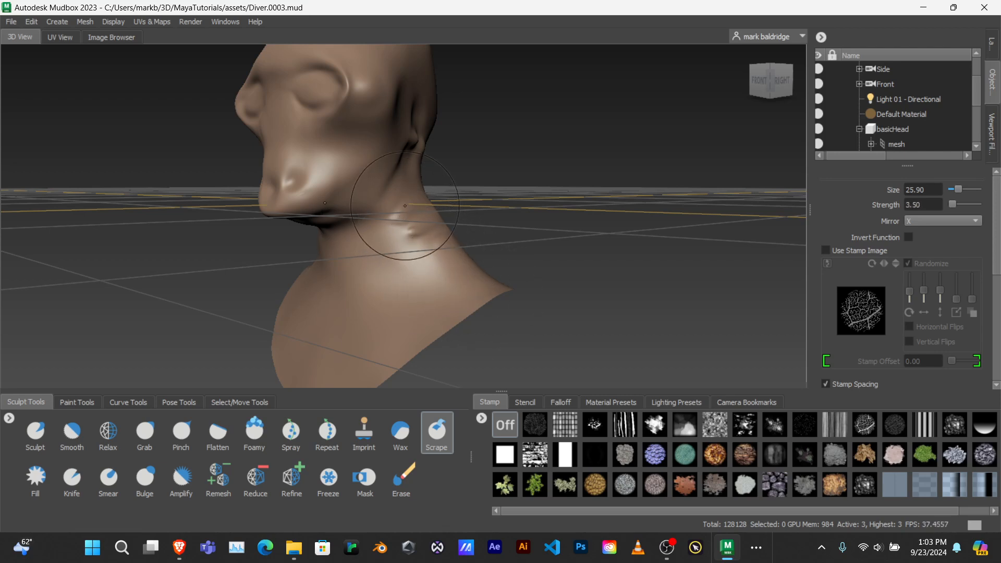
pyautogui.press('super')
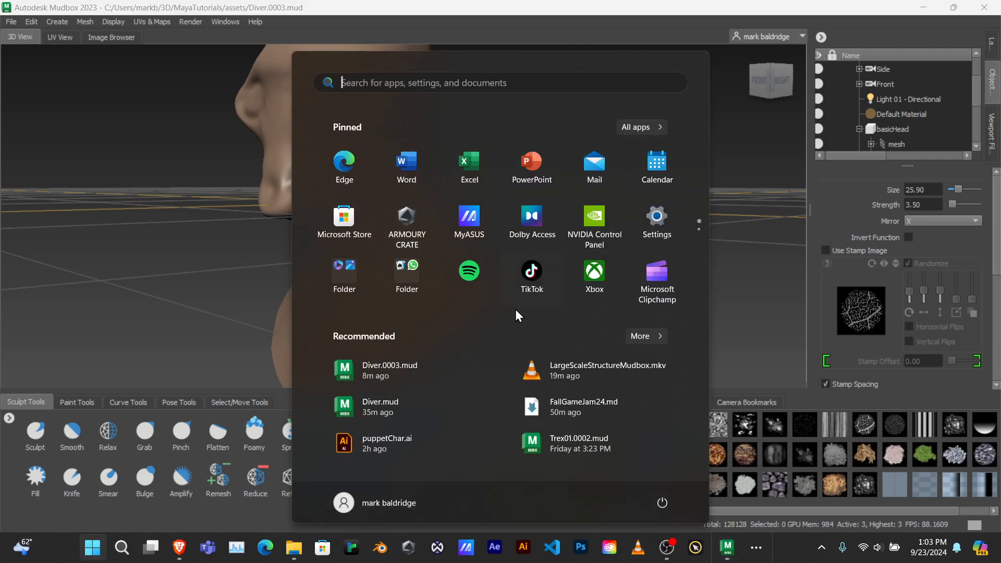
pyautogui.click(252, 260)
# Exaggerate the nose bridge and snout forms with the Amplify brush at size 25.90 and strength 15.00, with mirroring off.
pyautogui.moveTo(330, 273)
pyautogui.keyDown('alt'); pyautogui.mouseDown()
pyautogui.moveTo(298, 277)
pyautogui.moveTo(409, 278)
pyautogui.moveTo(448, 269)
pyautogui.moveTo(440, 245)
pyautogui.mouseUp(); pyautogui.keyUp('alt')
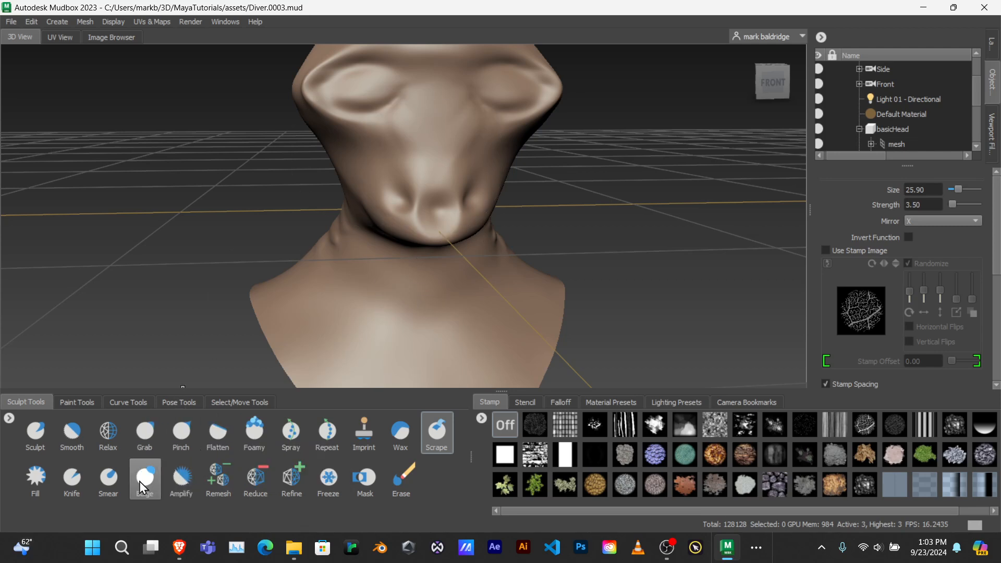
pyautogui.click(179, 477)
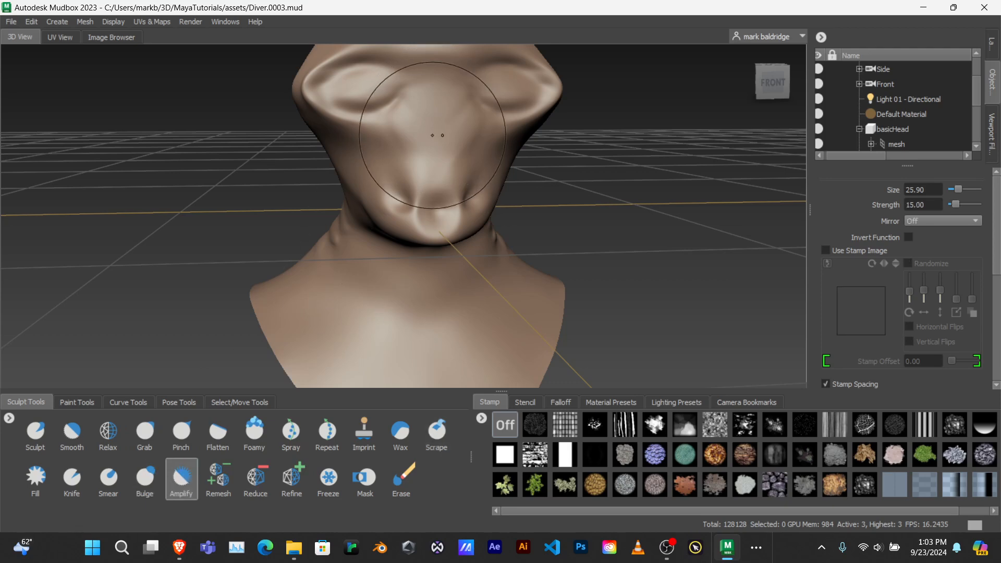
pyautogui.moveTo(469, 128)
pyautogui.mouseDown()
pyautogui.moveTo(590, 161)
pyautogui.moveTo(589, 188)
pyautogui.moveTo(553, 189)
pyautogui.moveTo(568, 208)
pyautogui.moveTo(654, 223)
pyautogui.moveTo(448, 225)
pyautogui.moveTo(523, 239)
pyautogui.mouseUp()
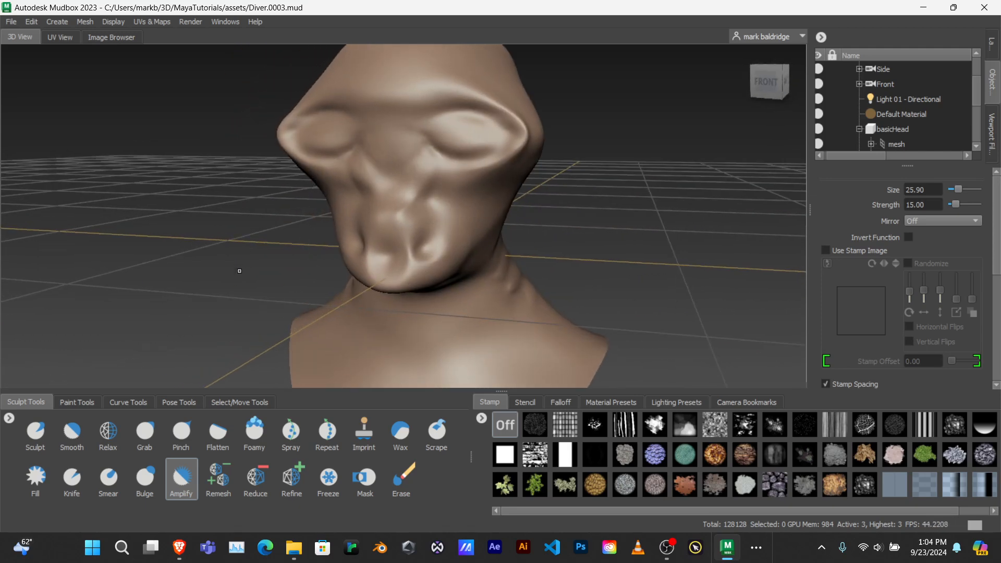
pyautogui.keyDown('alt'); pyautogui.moveTo(240, 270); pyautogui.dragTo(383, 261); pyautogui.keyUp('alt')
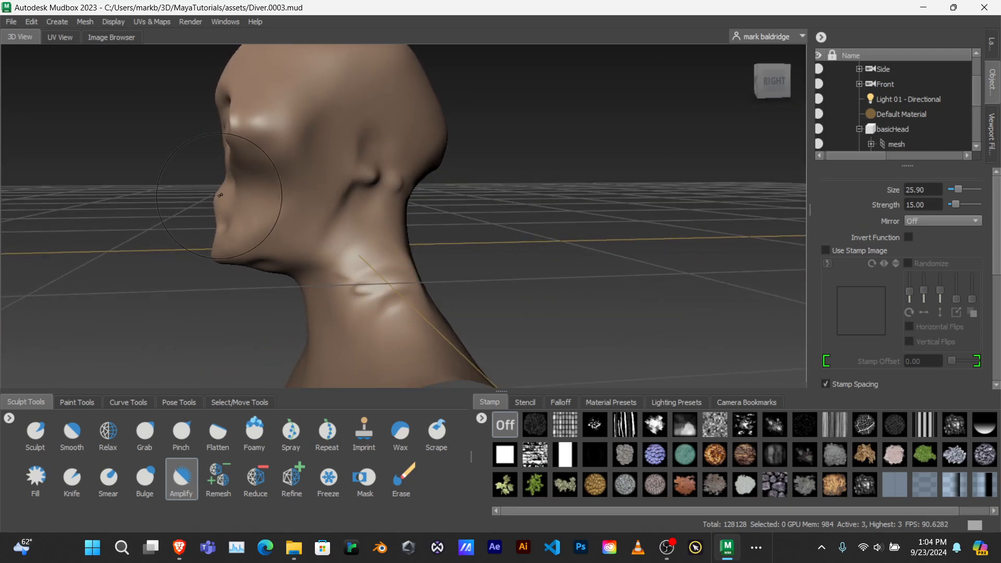
pyautogui.keyDown('alt'); pyautogui.moveTo(190, 197); pyautogui.dragTo(339, 211); pyautogui.keyUp('alt')
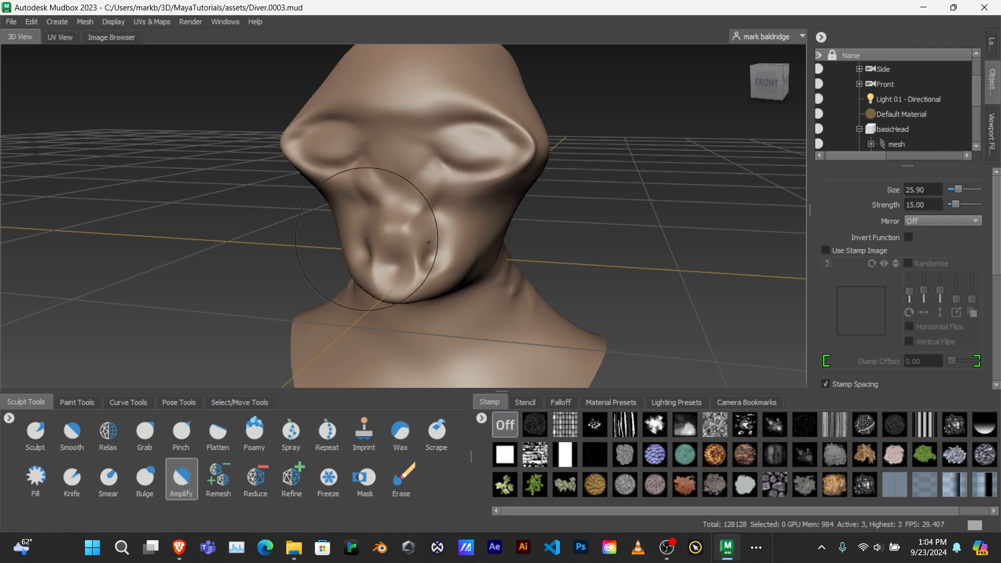
pyautogui.keyDown('alt'); pyautogui.moveTo(386, 232); pyautogui.dragTo(362, 224); pyautogui.keyUp('alt')
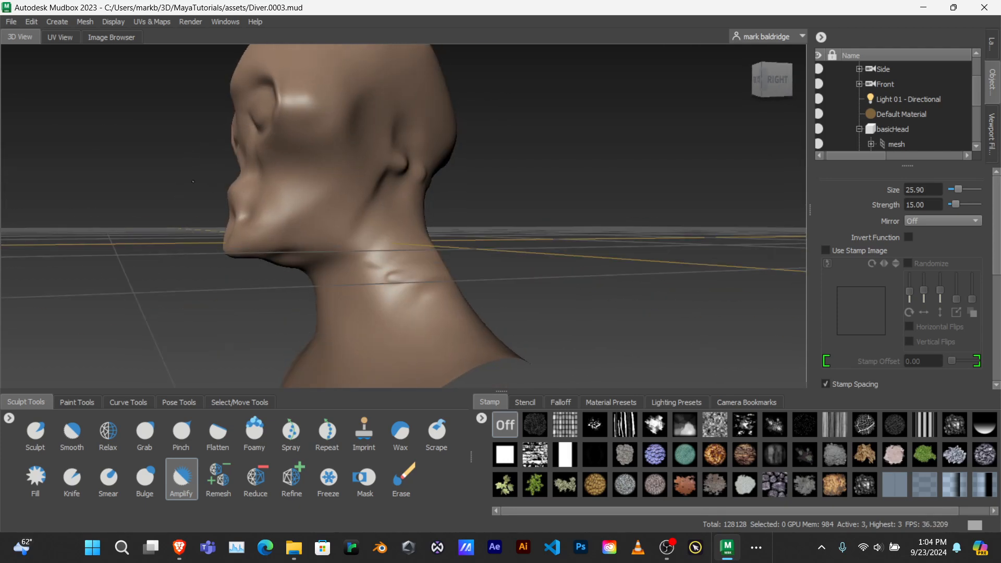
# Deepen the folds on both sides of the neck with the Amplify brush at size 25.90 and strength 15.00, mirrored across X.
pyautogui.keyDown('alt'); pyautogui.moveTo(214, 183); pyautogui.dragTo(265, 331); pyautogui.keyUp('alt')
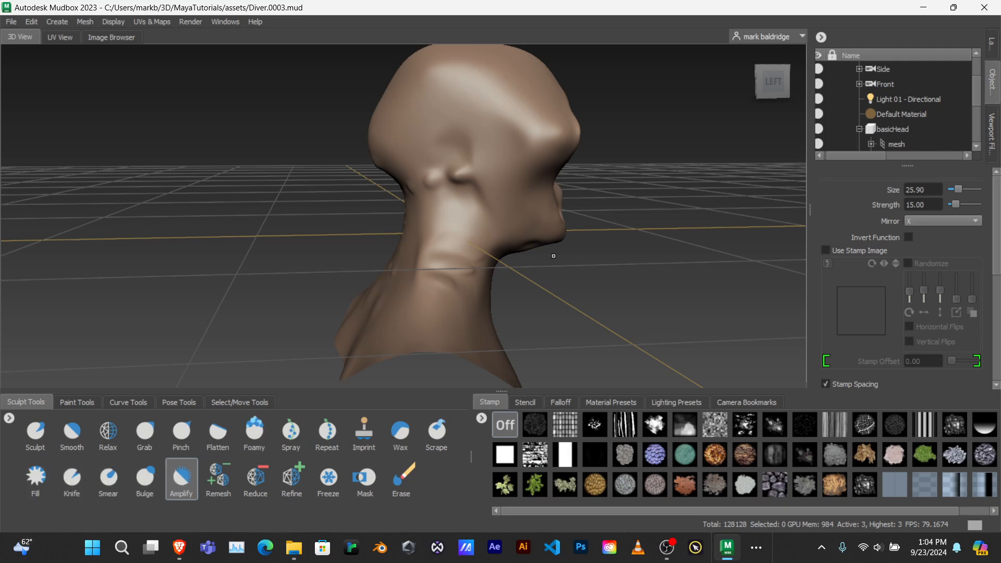
pyautogui.keyDown('alt'); pyautogui.moveTo(576, 279); pyautogui.dragTo(346, 281); pyautogui.keyUp('alt')
pyautogui.moveTo(458, 302)
pyautogui.keyDown('alt'); pyautogui.mouseDown()
pyautogui.moveTo(458, 244)
pyautogui.moveTo(420, 252)
pyautogui.moveTo(414, 299)
pyautogui.moveTo(315, 183)
pyautogui.mouseUp(); pyautogui.keyUp('alt')
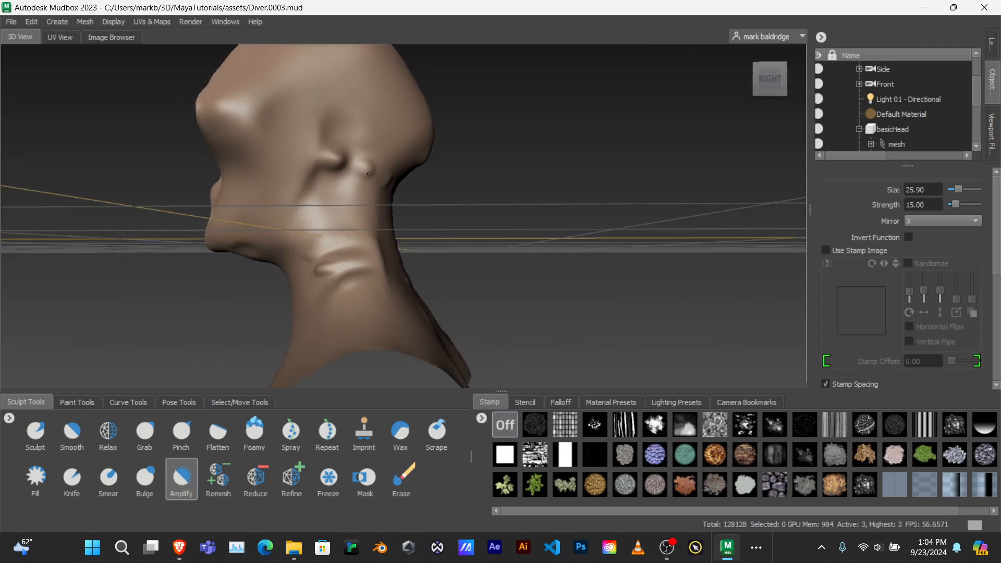
# Raise the bumps along the back of the neck and upper back with the Amplify brush at size 25.90 and strength 15.00.
pyautogui.keyDown('alt'); pyautogui.moveTo(440, 211); pyautogui.dragTo(372, 235); pyautogui.keyUp('alt')
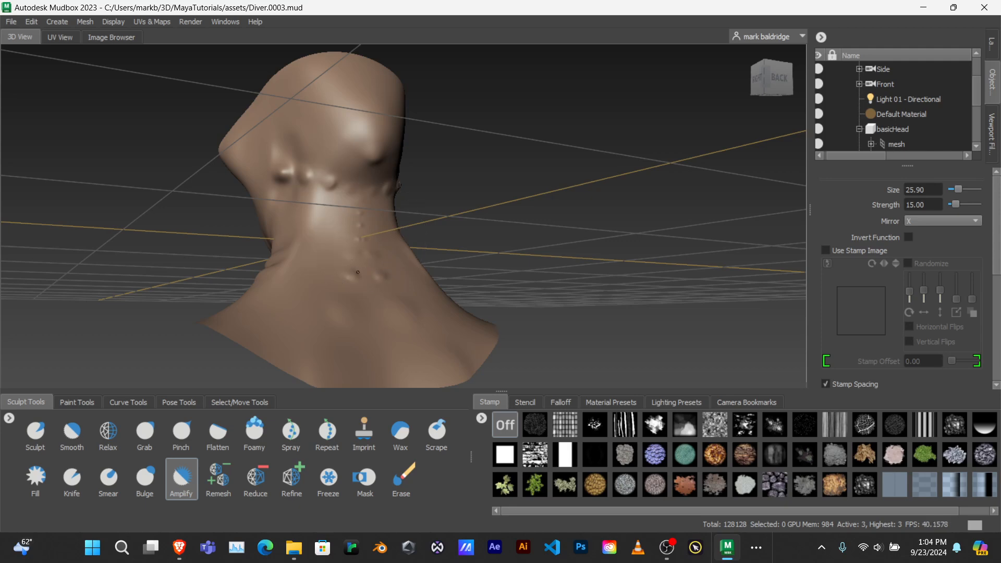
pyautogui.moveTo(350, 332); pyautogui.dragTo(369, 328)
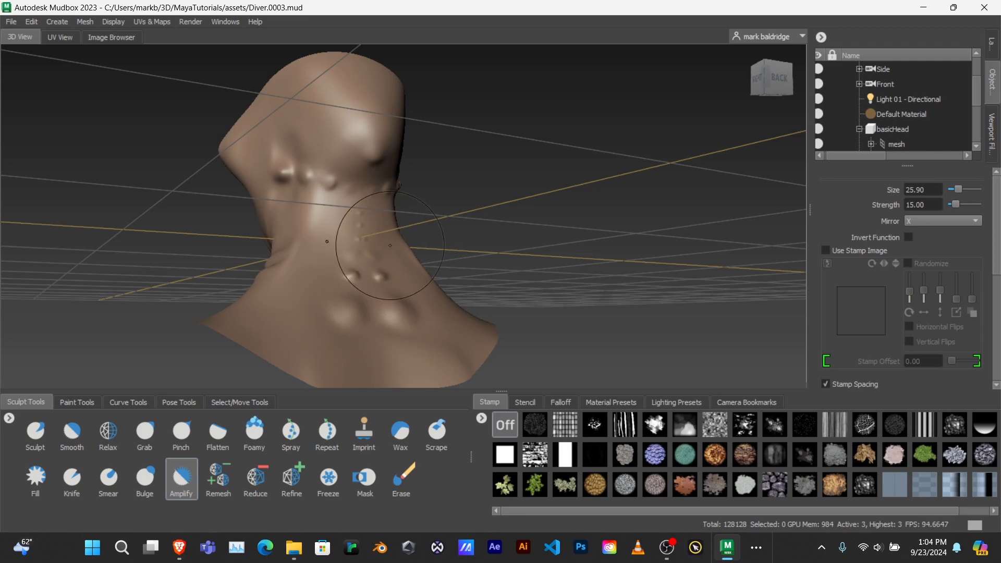
pyautogui.moveTo(369, 235)
pyautogui.mouseDown()
pyautogui.moveTo(338, 234)
pyautogui.moveTo(355, 214)
pyautogui.moveTo(343, 191)
pyautogui.moveTo(401, 181)
pyautogui.mouseUp()
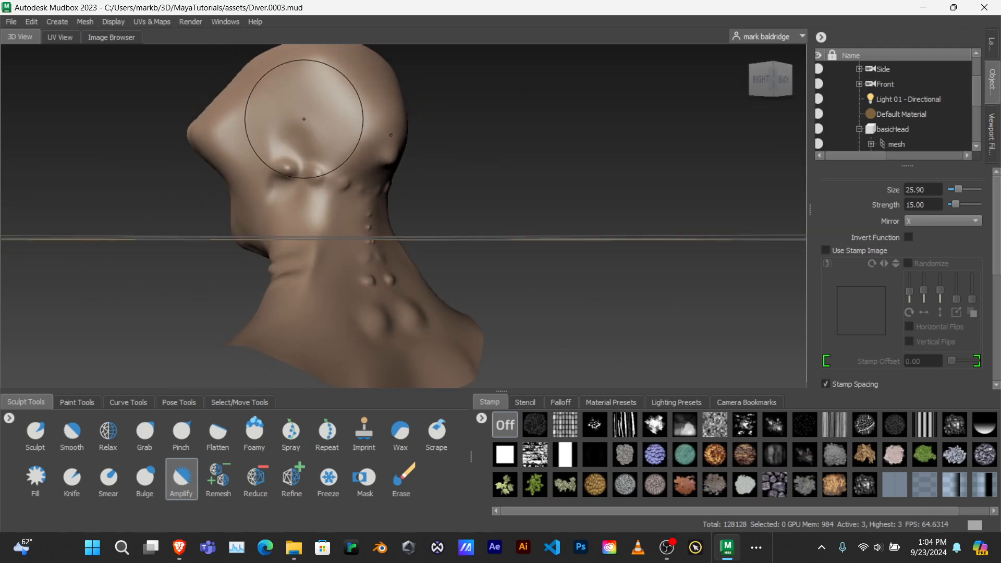
pyautogui.moveTo(301, 111)
pyautogui.keyDown('alt'); pyautogui.mouseDown()
pyautogui.moveTo(454, 133)
pyautogui.moveTo(391, 136)
pyautogui.mouseUp(); pyautogui.keyUp('alt')
pyautogui.moveTo(323, 182)
pyautogui.keyDown('alt'); pyautogui.mouseDown()
pyautogui.moveTo(412, 209)
pyautogui.moveTo(375, 148)
pyautogui.moveTo(386, 178)
pyautogui.moveTo(398, 154)
pyautogui.mouseUp(); pyautogui.keyUp('alt')
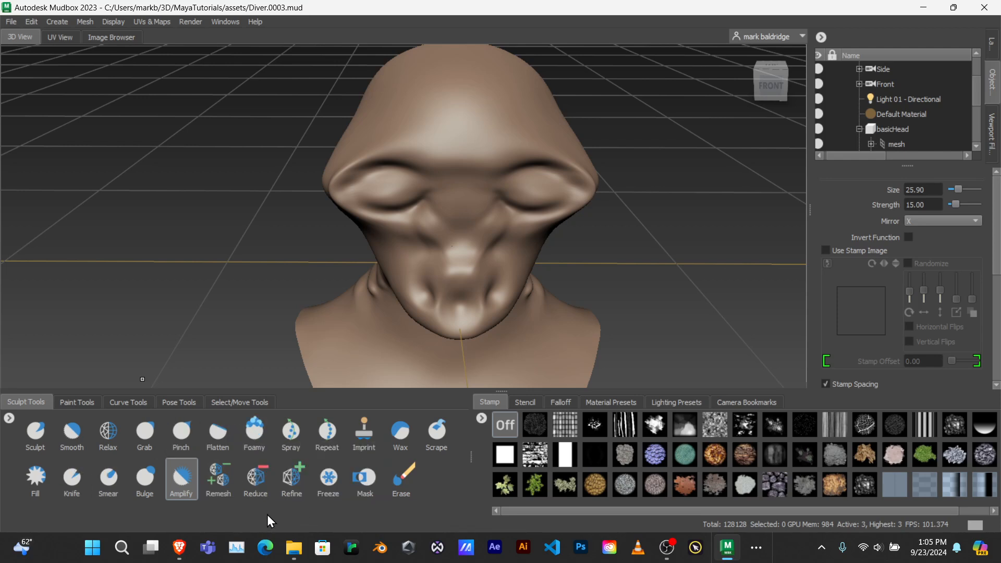
pyautogui.click(143, 478)
pyautogui.moveTo(308, 214)
pyautogui.keyDown('alt'); pyautogui.mouseDown()
pyautogui.moveTo(389, 245)
pyautogui.moveTo(459, 218)
pyautogui.moveTo(542, 151)
pyautogui.mouseUp(); pyautogui.keyUp('alt')
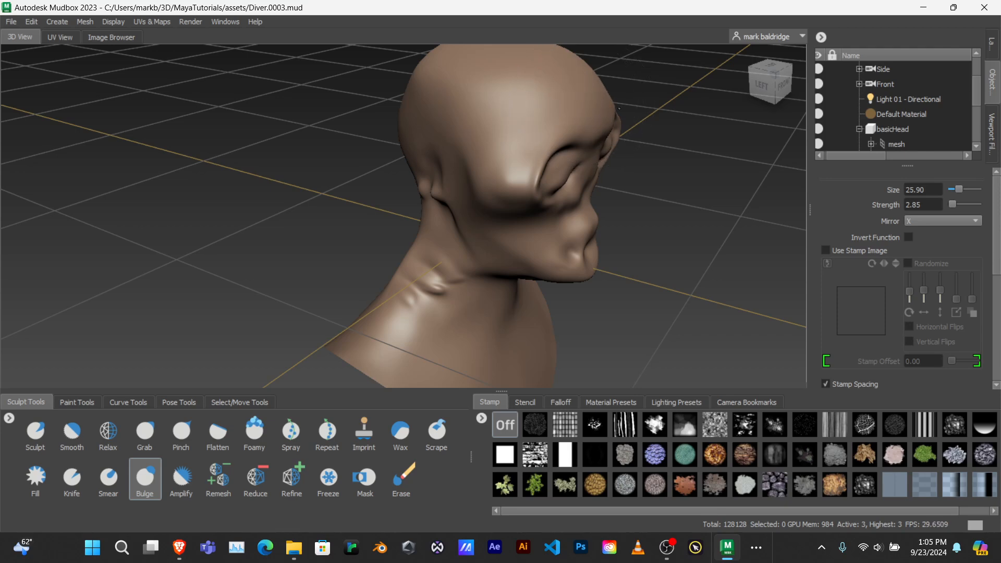
pyautogui.moveTo(595, 108)
pyautogui.keyDown('alt'); pyautogui.mouseDown()
pyautogui.moveTo(335, 172)
pyautogui.moveTo(346, 196)
pyautogui.moveTo(366, 198)
pyautogui.moveTo(378, 216)
pyautogui.moveTo(540, 219)
pyautogui.mouseUp(); pyautogui.keyUp('alt')
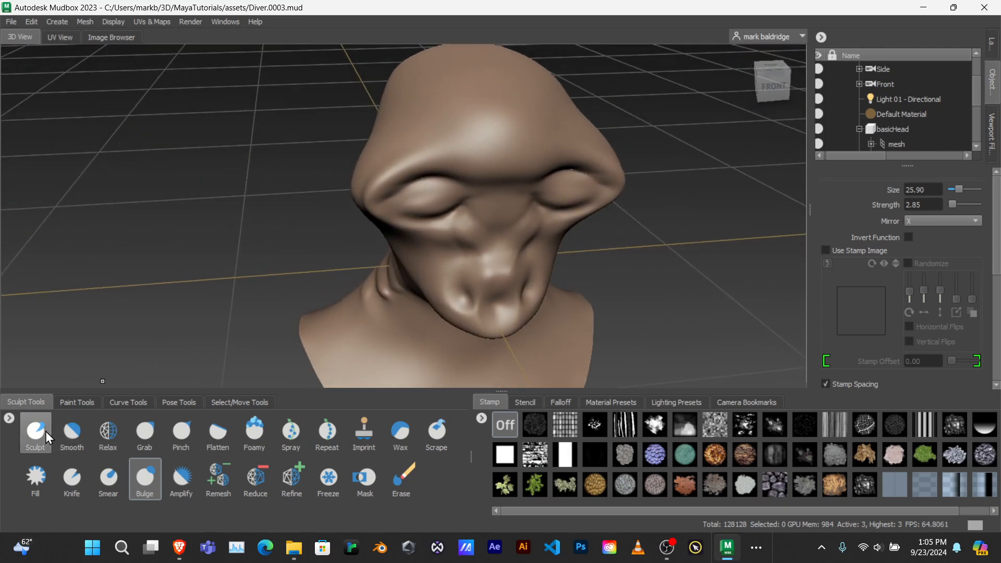
# Pull a row of knobby bumps out of the brow above both eyes with the Grab brush, reduced to size 4.96, strength 7.44.
pyautogui.click(144, 432)
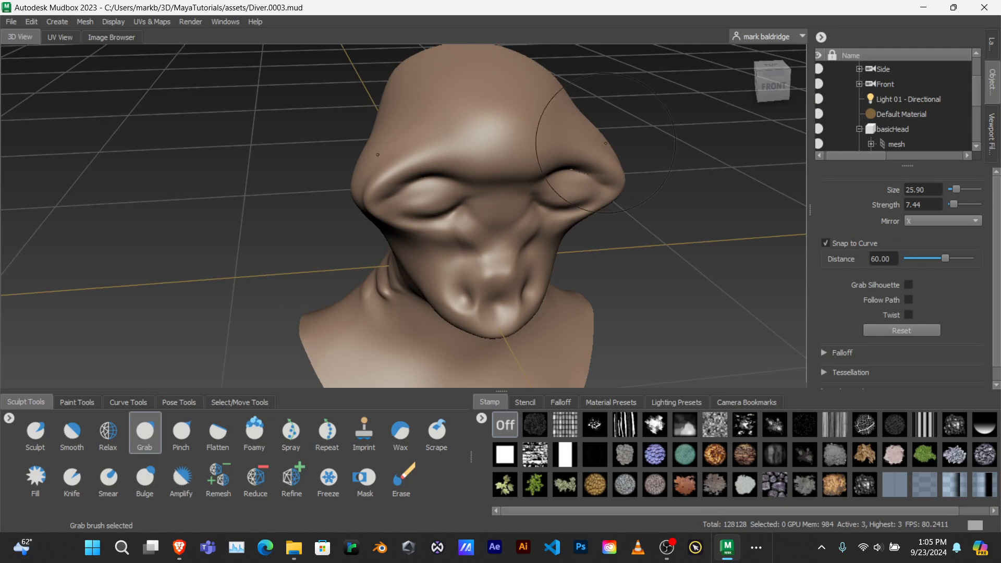
pyautogui.moveTo(586, 132); pyautogui.dragTo(527, 133)
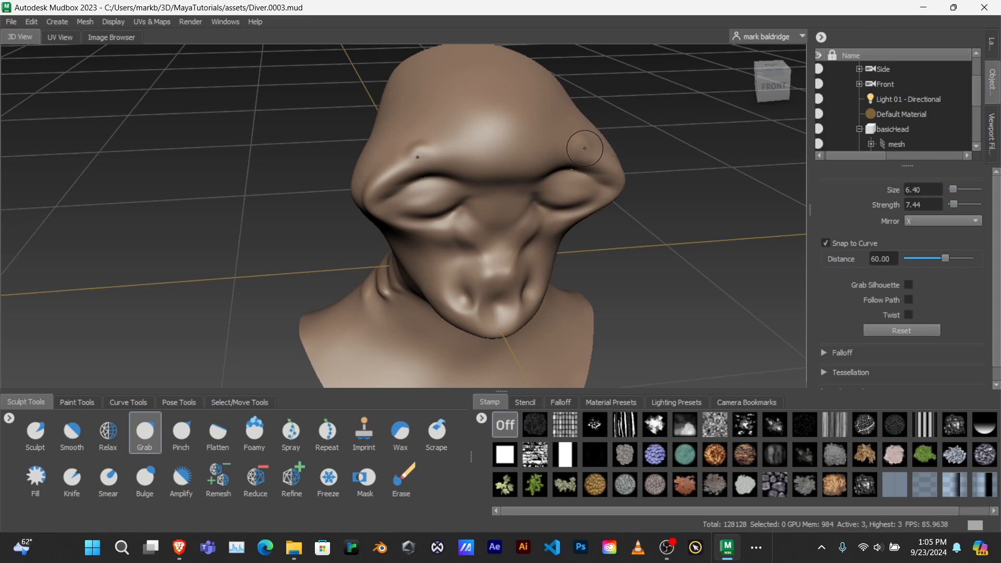
pyautogui.keyDown('alt'); pyautogui.moveTo(585, 148); pyautogui.dragTo(515, 146); pyautogui.keyUp('alt')
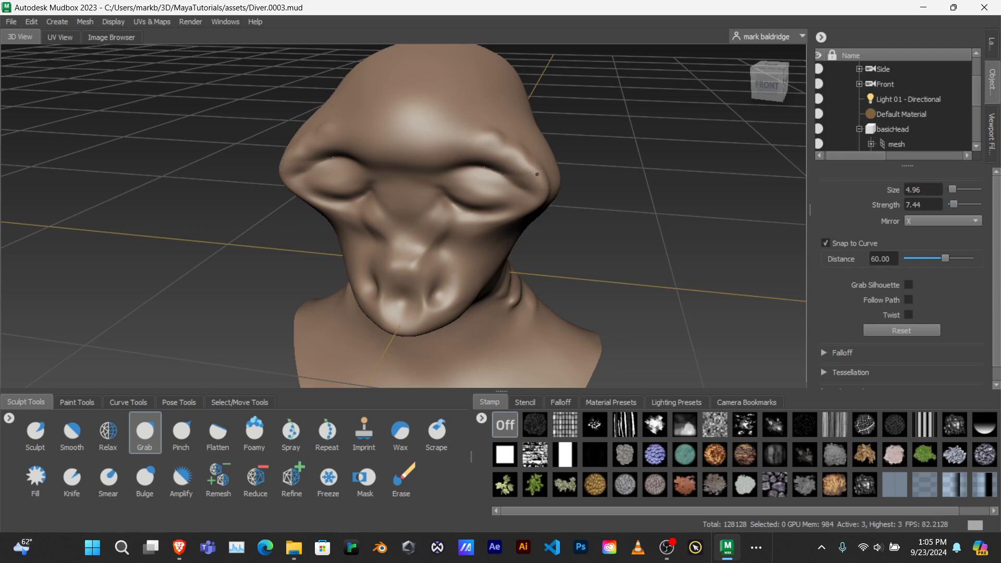
pyautogui.moveTo(591, 179)
pyautogui.keyDown('alt'); pyautogui.mouseDown()
pyautogui.moveTo(273, 172)
pyautogui.moveTo(180, 145)
pyautogui.moveTo(335, 189)
pyautogui.moveTo(568, 178)
pyautogui.moveTo(518, 94)
pyautogui.mouseUp(); pyautogui.keyUp('alt')
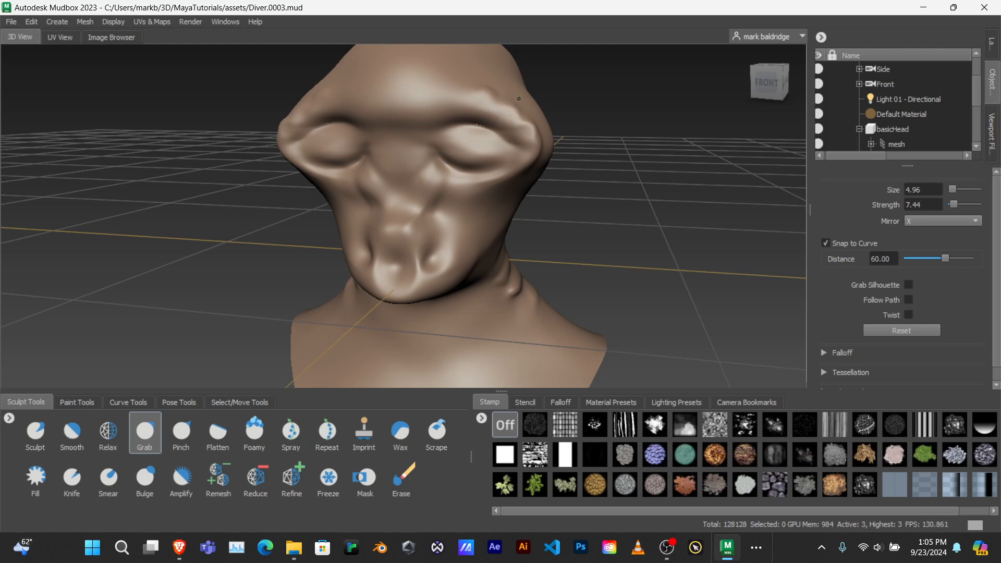
pyautogui.keyDown('alt'); pyautogui.moveTo(487, 96); pyautogui.dragTo(392, 117); pyautogui.keyUp('alt')
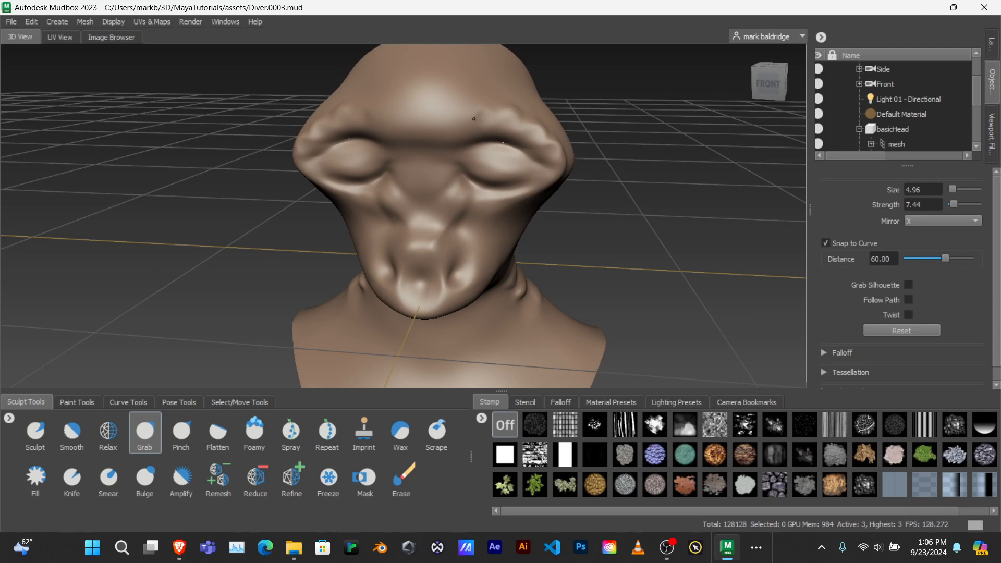
pyautogui.moveTo(482, 121)
pyautogui.keyDown('alt'); pyautogui.mouseDown()
pyautogui.moveTo(451, 136)
pyautogui.moveTo(402, 134)
pyautogui.mouseUp(); pyautogui.keyUp('alt')
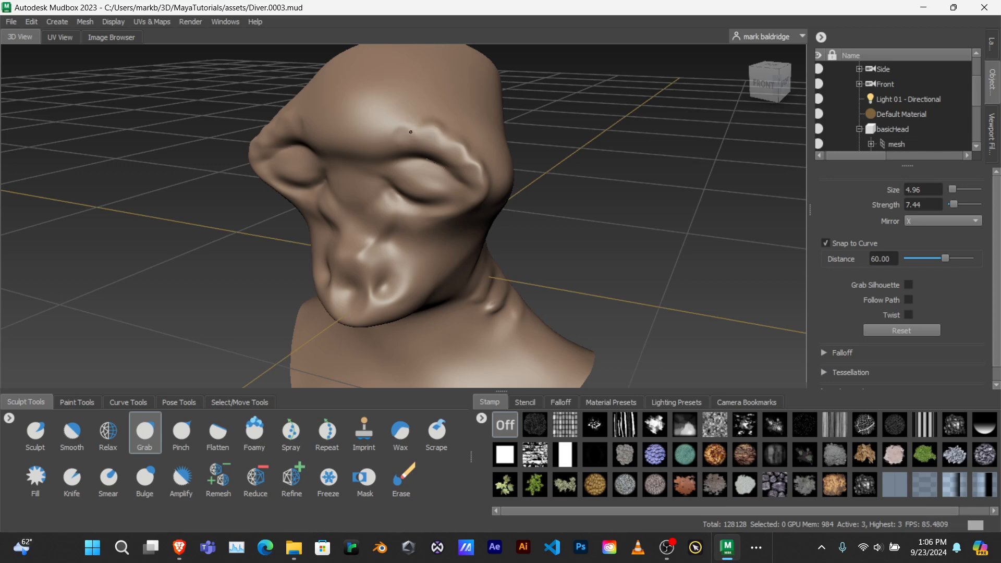
pyautogui.moveTo(416, 134); pyautogui.dragTo(417, 135)
pyautogui.keyDown('alt'); pyautogui.moveTo(367, 151); pyautogui.dragTo(437, 189); pyautogui.keyUp('alt')
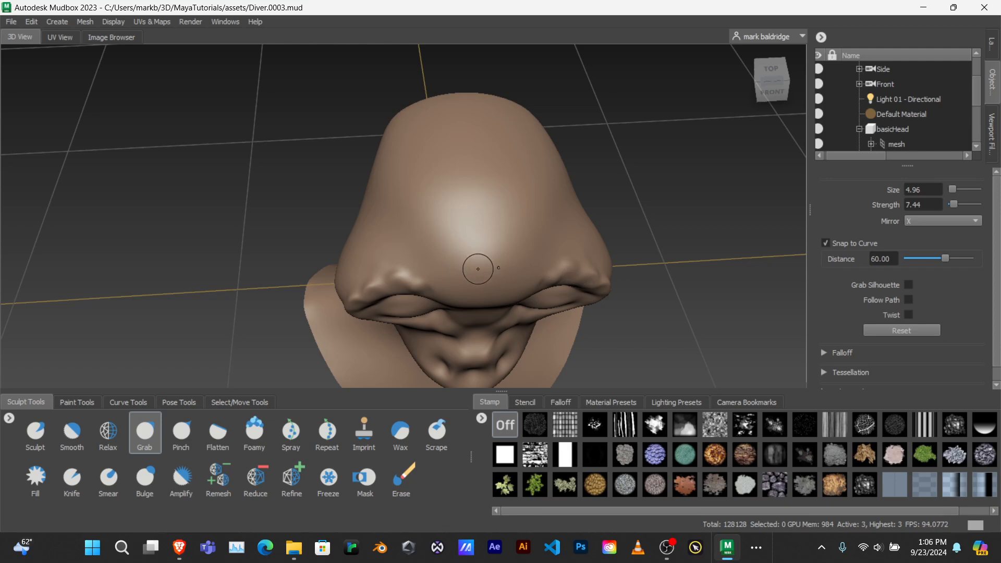
# Shrink the Grab brush to size 1.86 and pull small bumps out of the skin behind the jaw, mirrored across X.
pyautogui.keyDown('alt'); pyautogui.moveTo(499, 267); pyautogui.dragTo(613, 315); pyautogui.keyUp('alt')
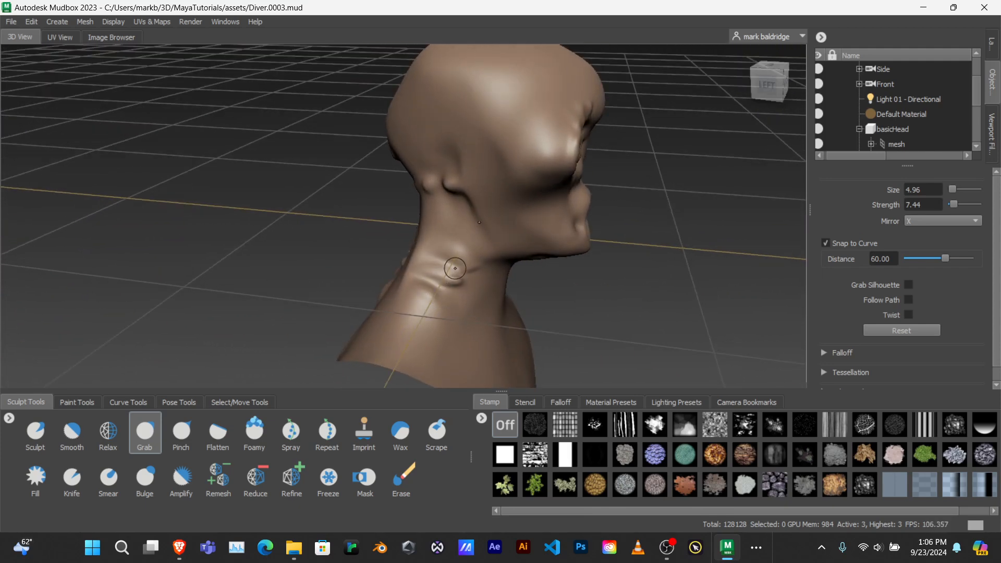
pyautogui.keyDown('alt'); pyautogui.moveTo(557, 324); pyautogui.dragTo(527, 323); pyautogui.keyUp('alt')
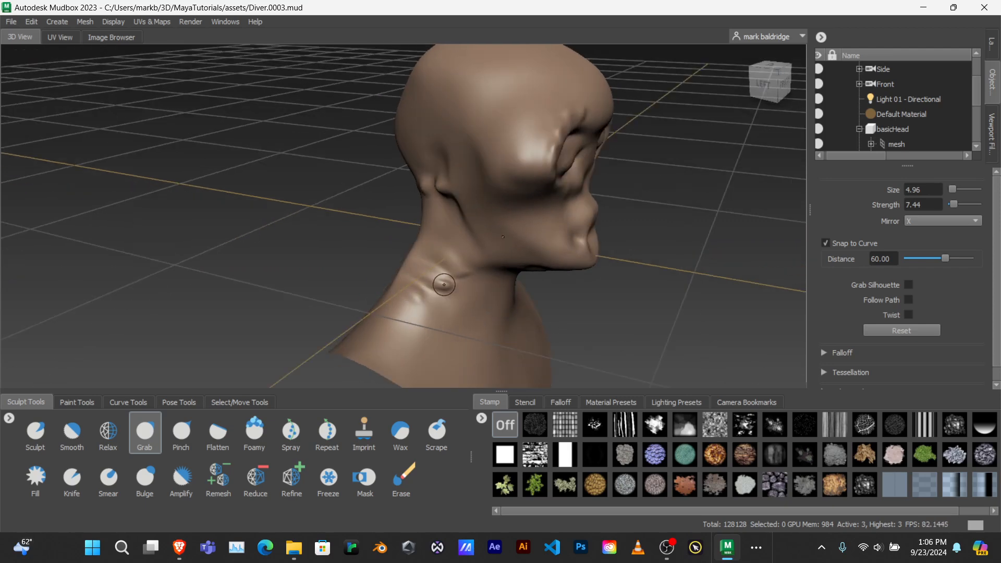
pyautogui.keyDown('alt'); pyautogui.moveTo(456, 280); pyautogui.dragTo(430, 257); pyautogui.keyUp('alt')
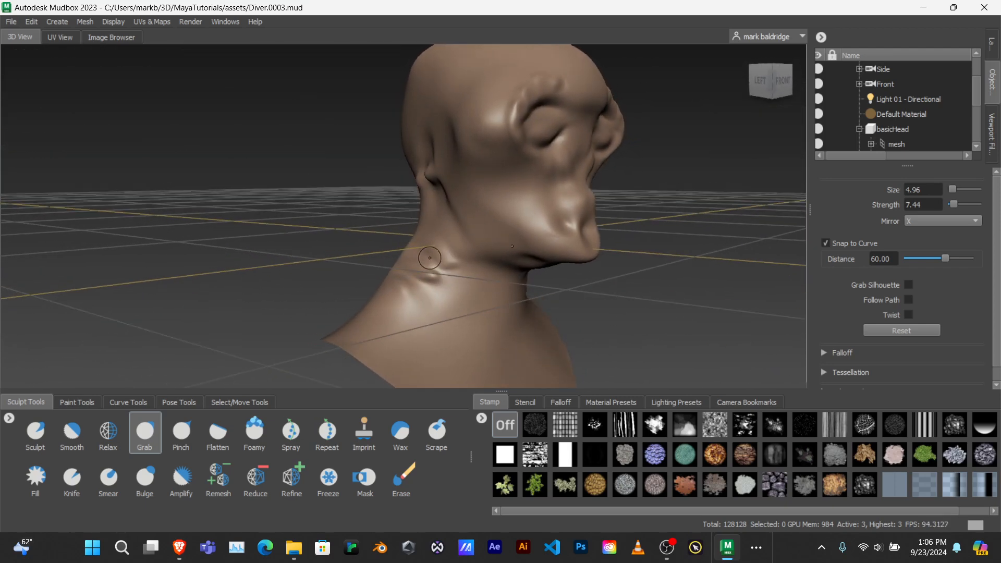
pyautogui.keyDown('alt'); pyautogui.moveTo(375, 291); pyautogui.dragTo(322, 214); pyautogui.keyUp('alt')
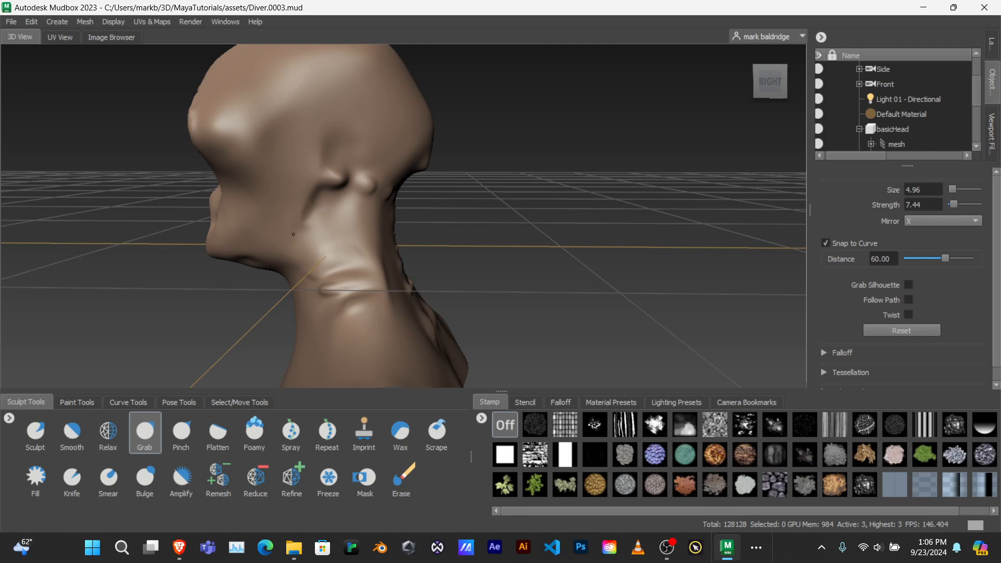
pyautogui.moveTo(293, 234)
pyautogui.keyDown('alt'); pyautogui.mouseDown()
pyautogui.moveTo(329, 241)
pyautogui.moveTo(284, 233)
pyautogui.mouseUp(); pyautogui.keyUp('alt')
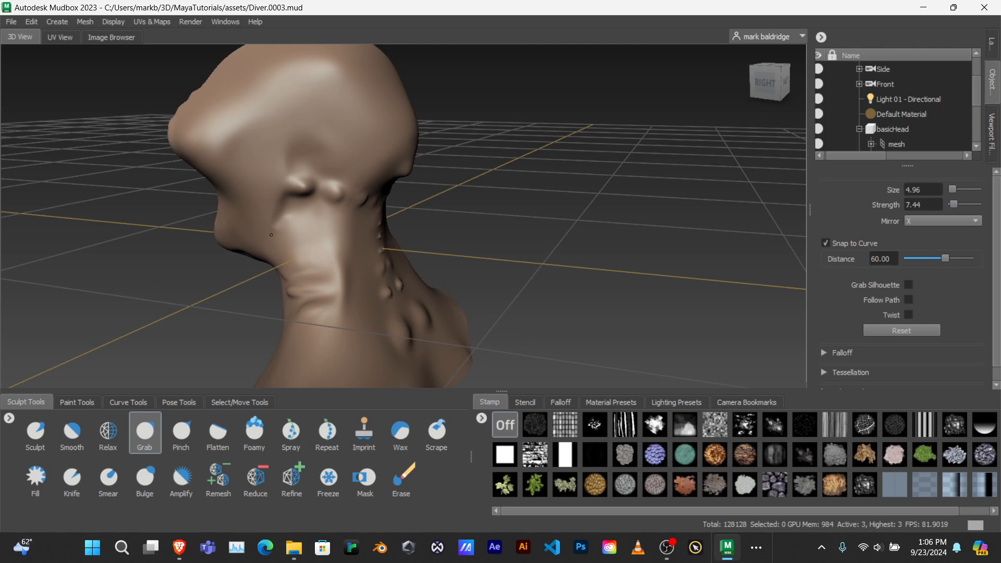
pyautogui.keyDown('alt'); pyautogui.moveTo(287, 233); pyautogui.dragTo(451, 241); pyautogui.keyUp('alt')
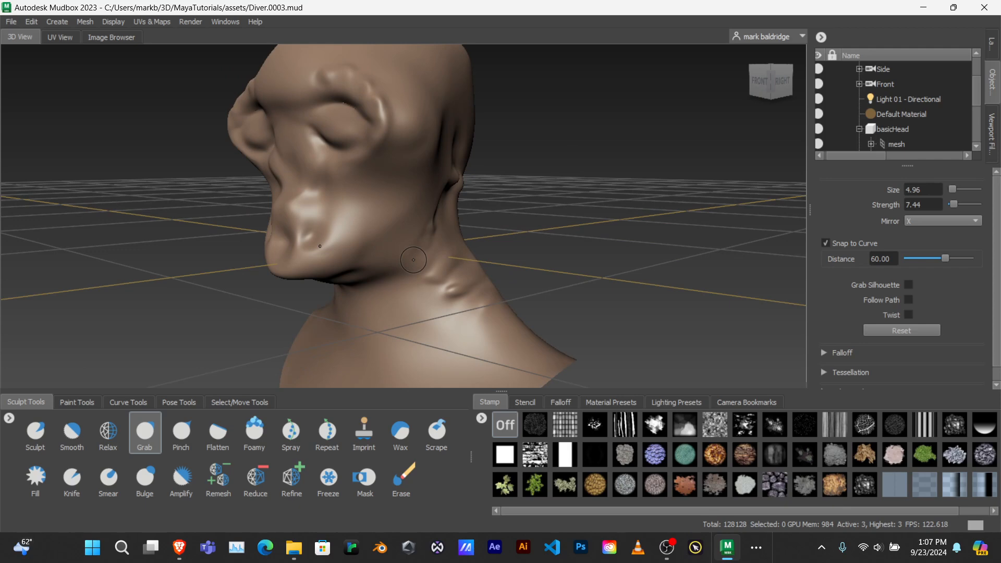
pyautogui.moveTo(413, 260); pyautogui.dragTo(410, 260)
pyautogui.keyDown('alt'); pyautogui.moveTo(538, 235); pyautogui.dragTo(349, 251); pyautogui.keyUp('alt')
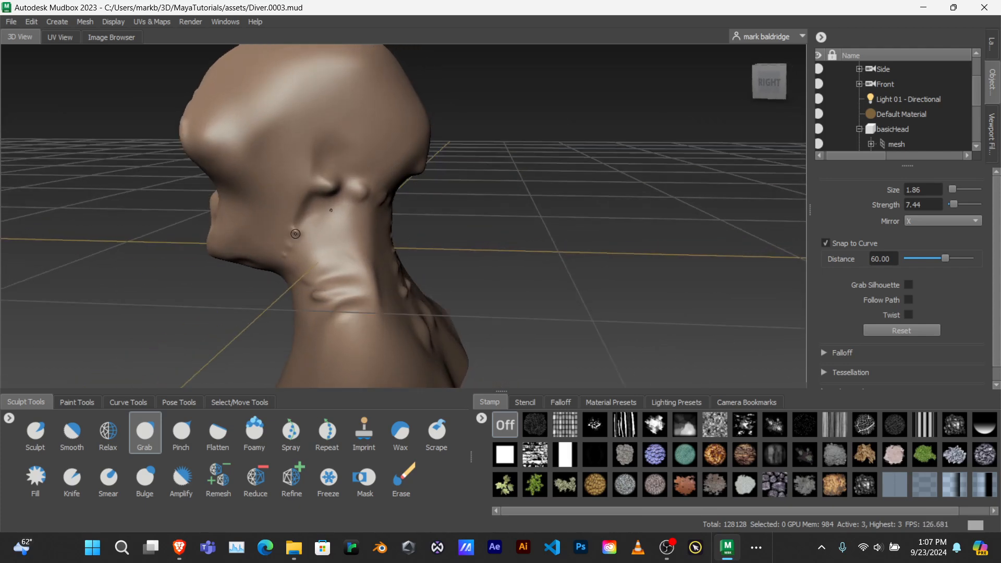
# Extend the row of small nubs along the rear edge of the jaw with the Grab brush at size 1.86 and strength 7.44.
pyautogui.keyDown('alt'); pyautogui.moveTo(367, 249); pyautogui.dragTo(217, 245, button='right'); pyautogui.keyUp('alt')
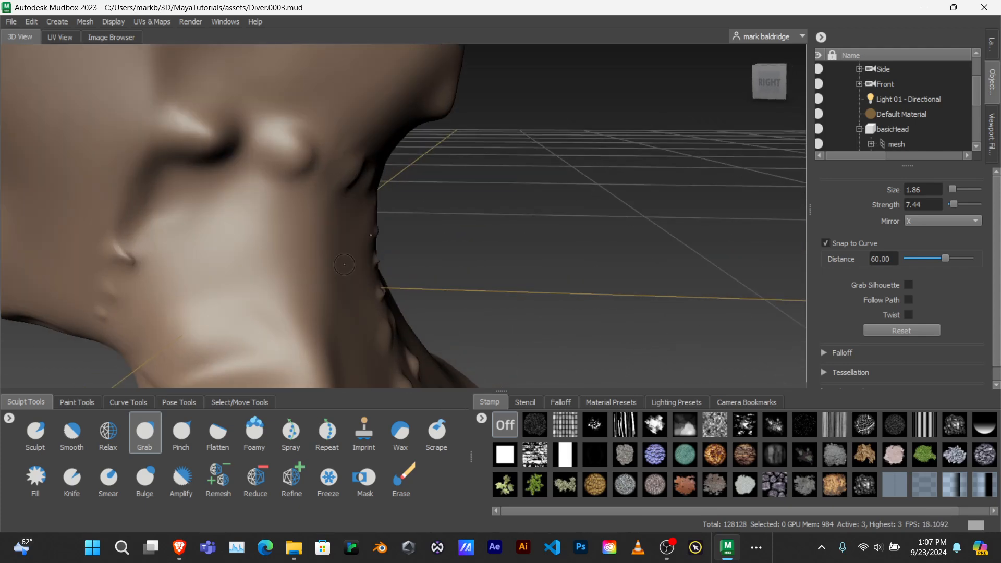
pyautogui.keyDown('alt'); pyautogui.moveTo(216, 246); pyautogui.dragTo(185, 247); pyautogui.keyUp('alt')
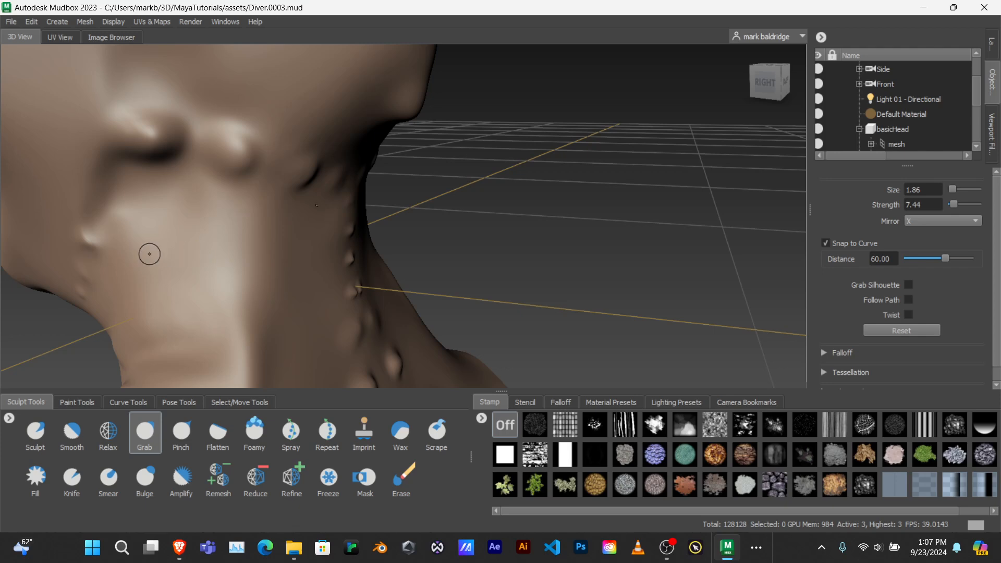
pyautogui.keyDown('alt'); pyautogui.moveTo(192, 238); pyautogui.dragTo(268, 234); pyautogui.keyUp('alt')
pyautogui.moveTo(200, 261)
pyautogui.mouseDown()
pyautogui.moveTo(213, 260)
pyautogui.moveTo(185, 292)
pyautogui.mouseUp()
pyautogui.keyDown('alt'); pyautogui.moveTo(259, 286); pyautogui.dragTo(351, 281); pyautogui.keyUp('alt')
pyautogui.keyDown('alt'); pyautogui.moveTo(316, 270); pyautogui.dragTo(397, 271, button='middle'); pyautogui.keyUp('alt')
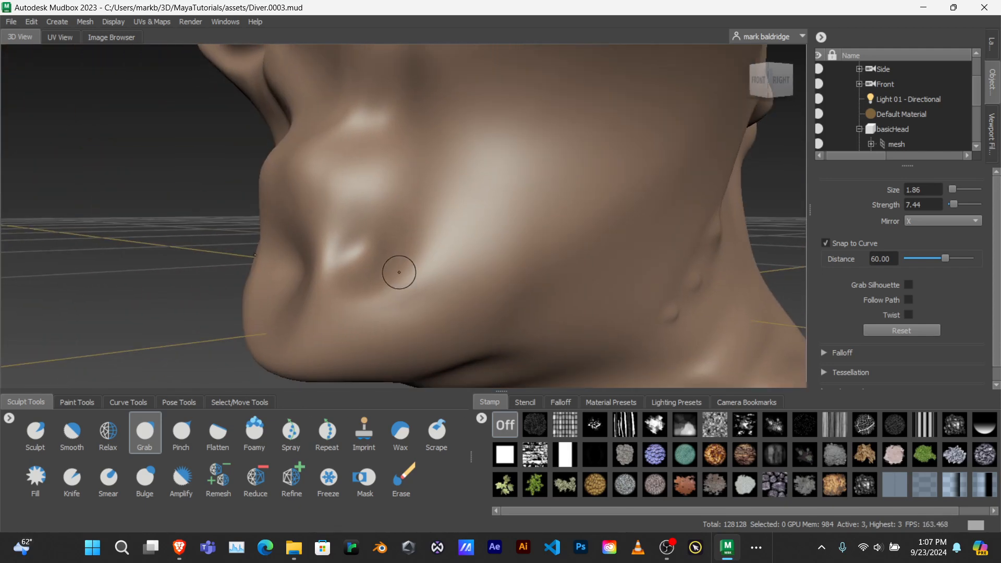
pyautogui.scroll(-6, 401, 273)
pyautogui.keyDown('alt'); pyautogui.moveTo(405, 275); pyautogui.dragTo(388, 263); pyautogui.keyUp('alt')
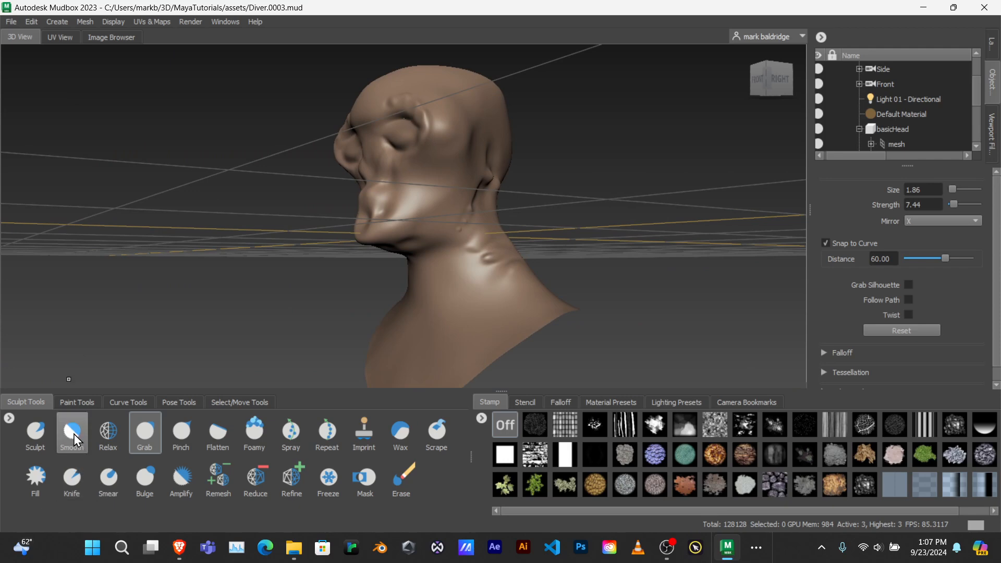
# Build up raised forms on the cheeks and jaw with the Sculpt brush at size 8.12 and strength 2.36, mirrored across X.
pyautogui.click(35, 437)
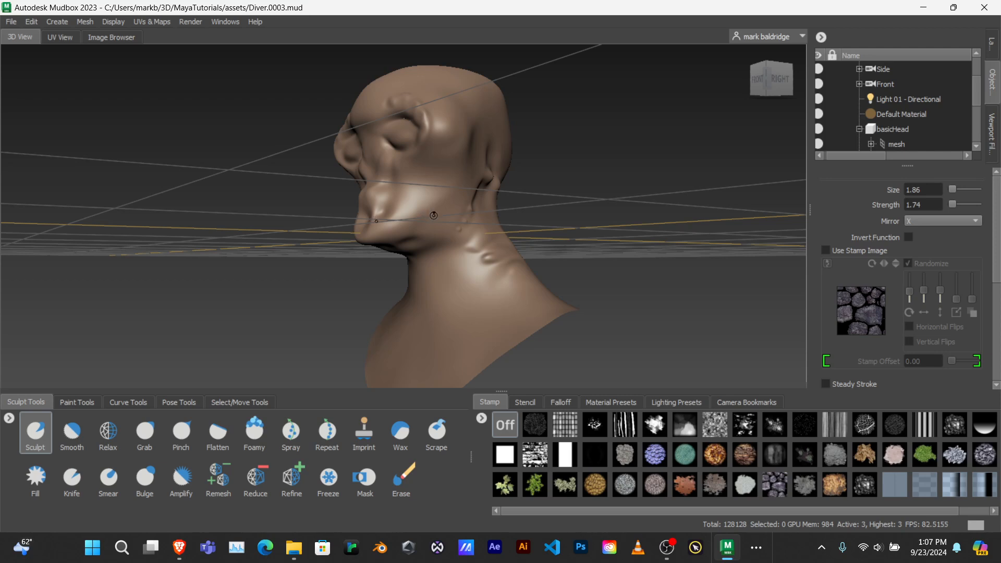
pyautogui.press('b')
pyautogui.moveTo(433, 215); pyautogui.dragTo(449, 214)
pyautogui.moveTo(437, 206); pyautogui.dragTo(422, 220)
pyautogui.moveTo(434, 225); pyautogui.dragTo(448, 224)
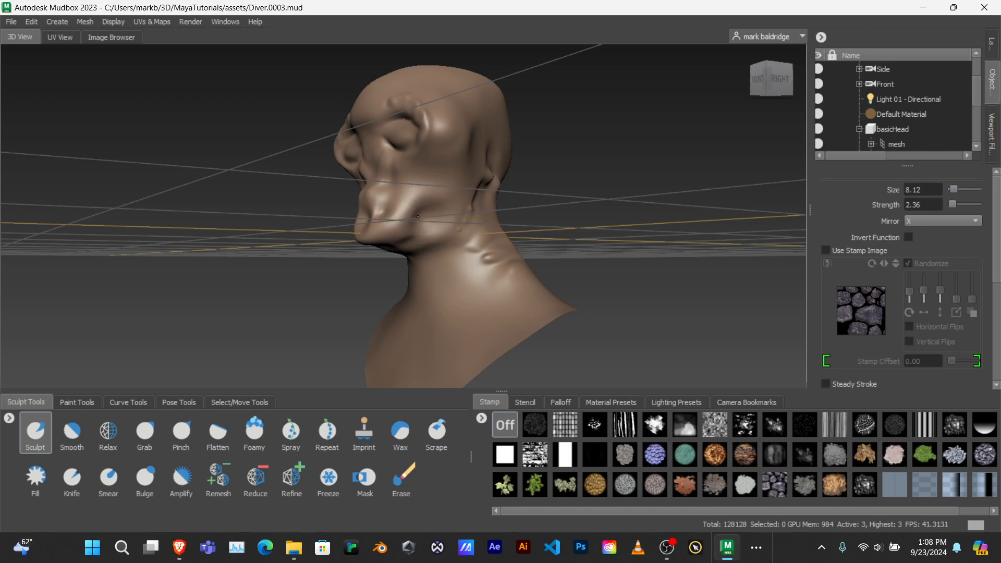
# Pull the snout and chin downward from the front with the Grab brush, enlarged to size 42.45 at strength 7.44.
pyautogui.moveTo(556, 235)
pyautogui.keyDown('alt'); pyautogui.mouseDown()
pyautogui.moveTo(449, 252)
pyautogui.moveTo(573, 252)
pyautogui.moveTo(627, 238)
pyautogui.moveTo(579, 245)
pyautogui.moveTo(533, 271)
pyautogui.moveTo(414, 284)
pyautogui.moveTo(437, 296)
pyautogui.moveTo(407, 292)
pyautogui.moveTo(425, 290)
pyautogui.moveTo(417, 307)
pyautogui.mouseUp(); pyautogui.keyUp('alt')
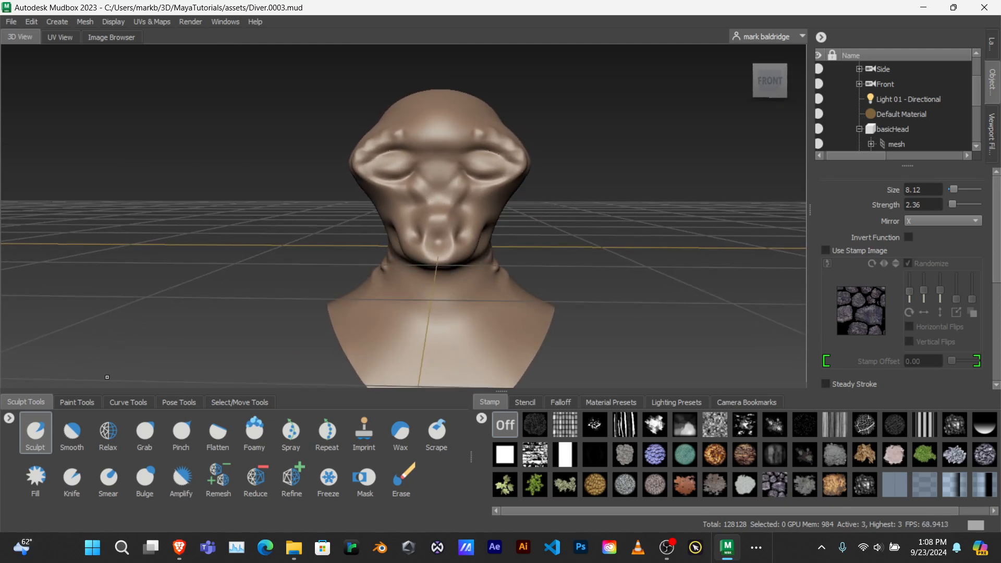
pyautogui.click(145, 432)
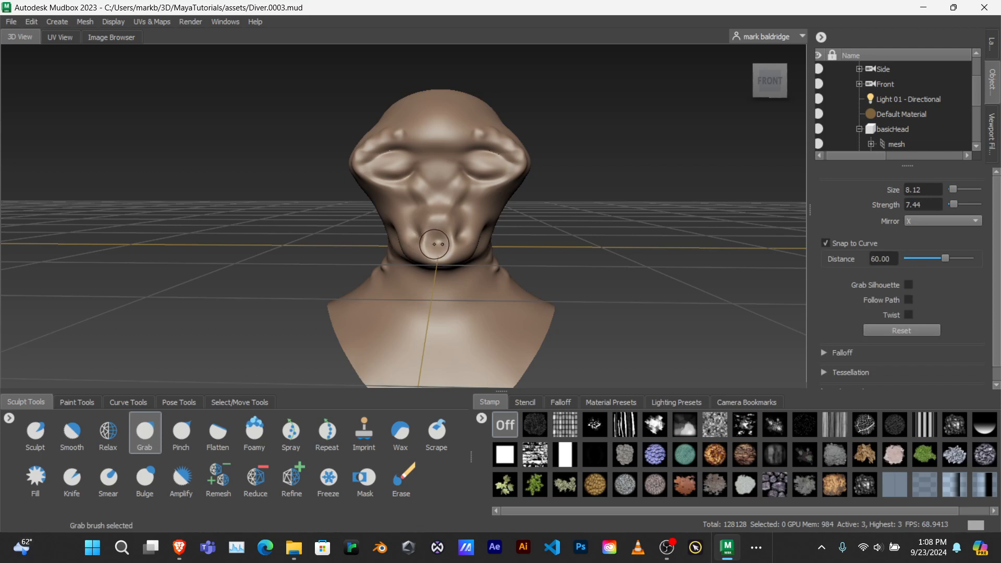
pyautogui.moveTo(434, 244); pyautogui.dragTo(444, 244)
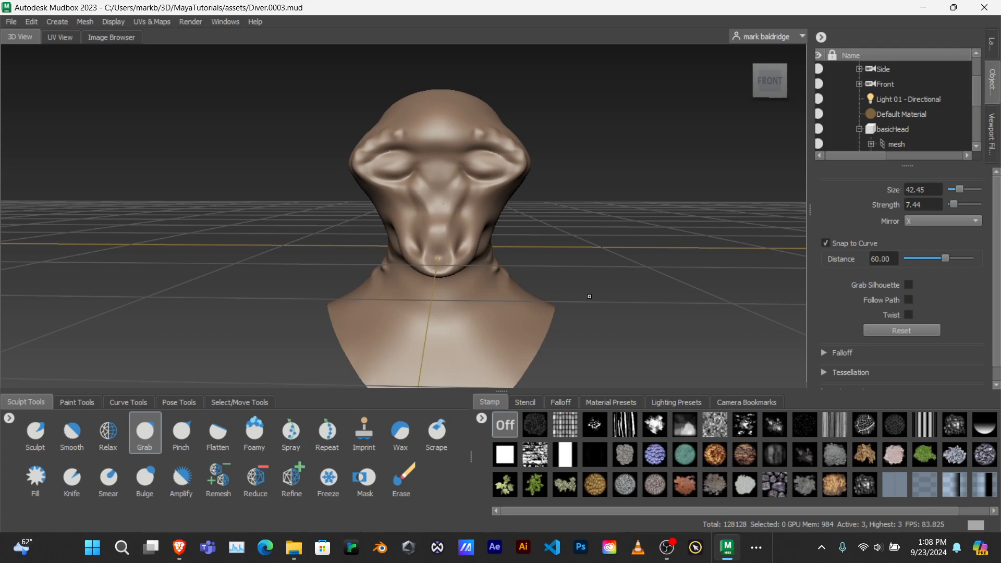
pyautogui.keyDown('alt'); pyautogui.moveTo(589, 296); pyautogui.dragTo(477, 263); pyautogui.keyUp('alt')
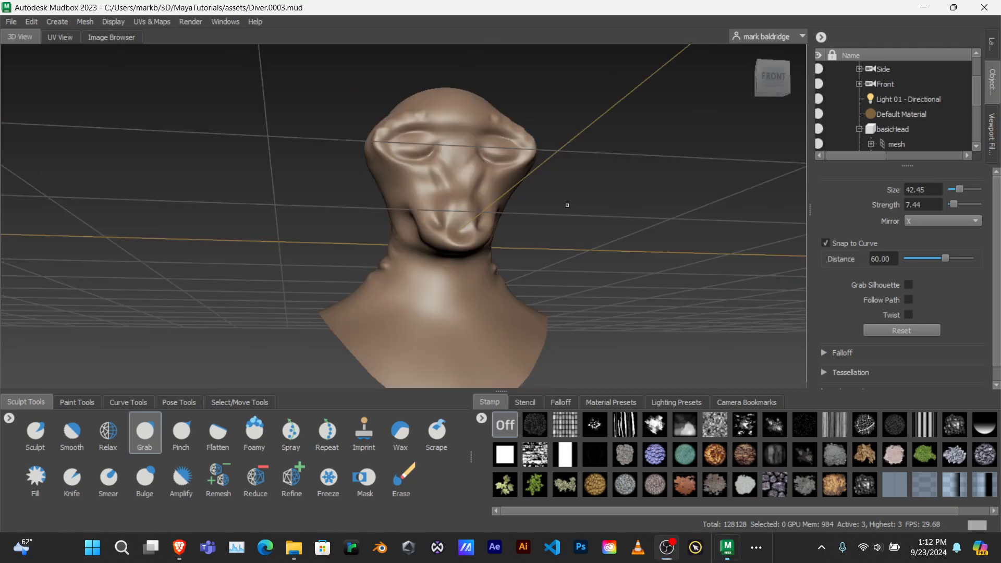
# Swell the base of the neck and the upper chest with the Bulge brush at size 42.45 and strength 2.85.
pyautogui.moveTo(565, 205)
pyautogui.keyDown('alt'); pyautogui.mouseDown()
pyautogui.moveTo(346, 217)
pyautogui.moveTo(701, 208)
pyautogui.moveTo(547, 207)
pyautogui.mouseUp(); pyautogui.keyUp('alt')
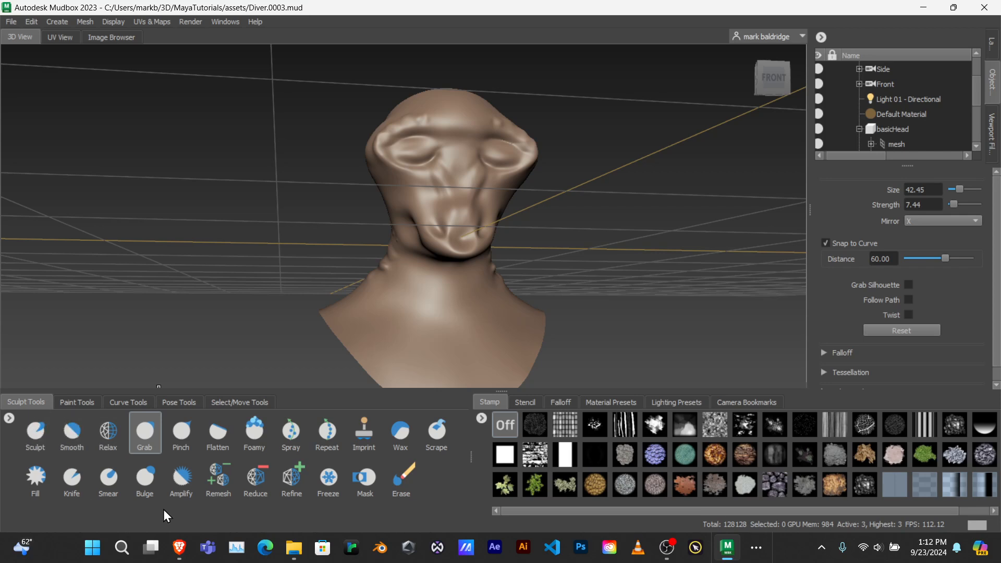
pyautogui.click(147, 482)
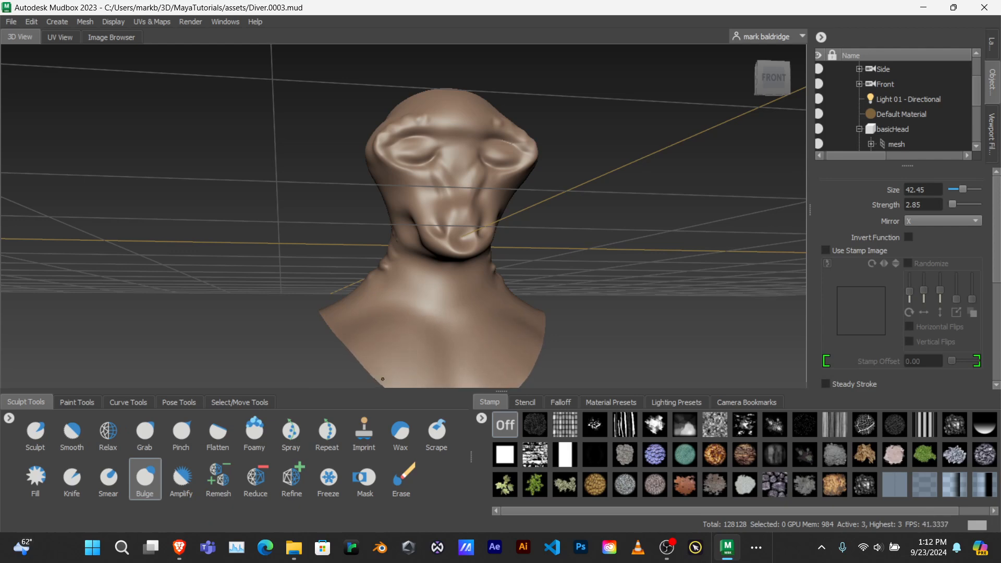
pyautogui.moveTo(565, 324)
pyautogui.keyDown('alt'); pyautogui.mouseDown()
pyautogui.moveTo(577, 353)
pyautogui.moveTo(482, 333)
pyautogui.moveTo(557, 321)
pyautogui.mouseUp(); pyautogui.keyUp('alt')
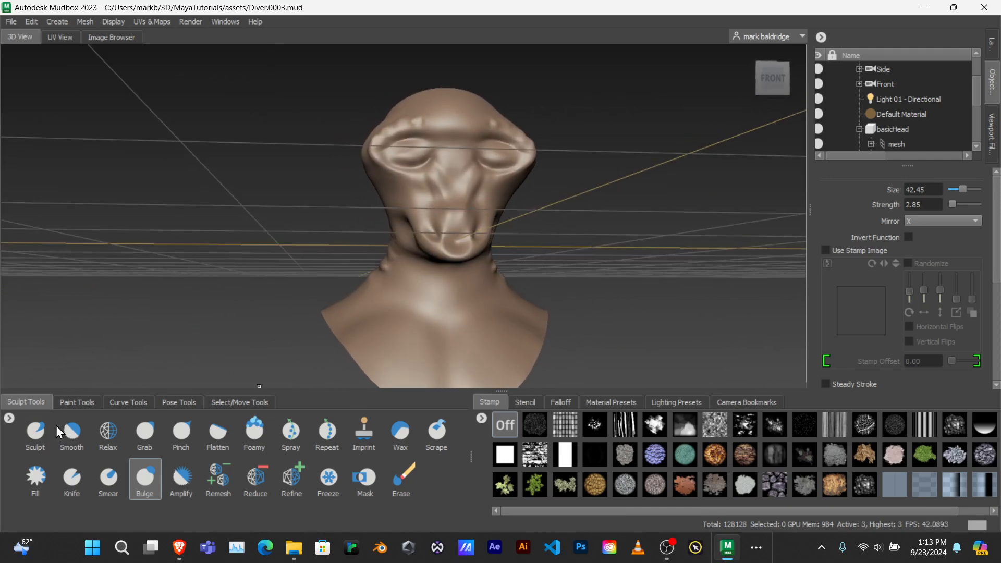
# Sculpt tendon-like ridges down the front of the neck with the Sculpt brush at size 8.17 and strength 2.36, mirrored across X.
pyautogui.click(32, 430)
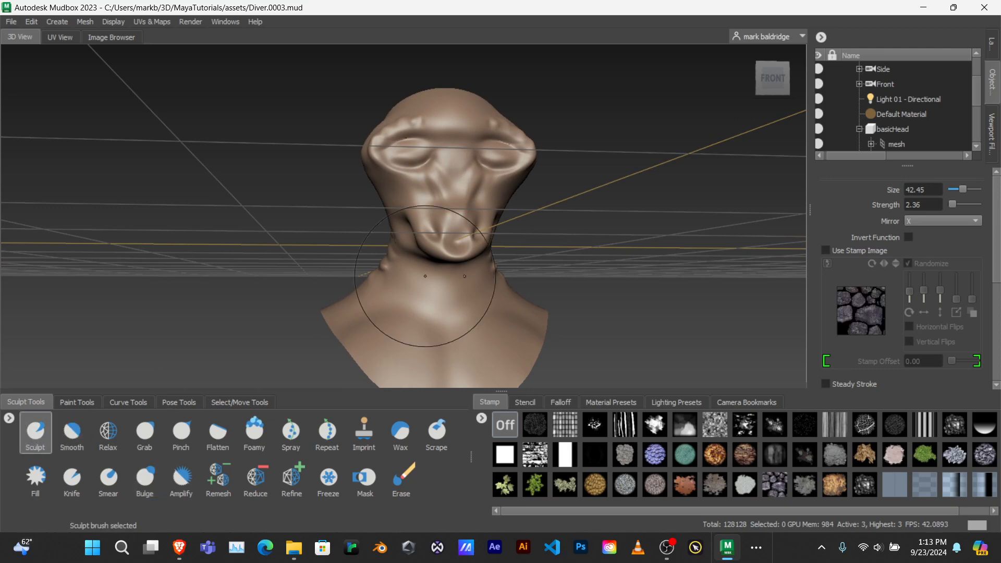
pyautogui.press('b')
pyautogui.moveTo(422, 283)
pyautogui.mouseDown()
pyautogui.moveTo(405, 287)
pyautogui.moveTo(418, 286)
pyautogui.moveTo(423, 266)
pyautogui.moveTo(410, 309)
pyautogui.moveTo(420, 271)
pyautogui.moveTo(425, 278)
pyautogui.moveTo(412, 292)
pyautogui.moveTo(399, 266)
pyautogui.mouseUp()
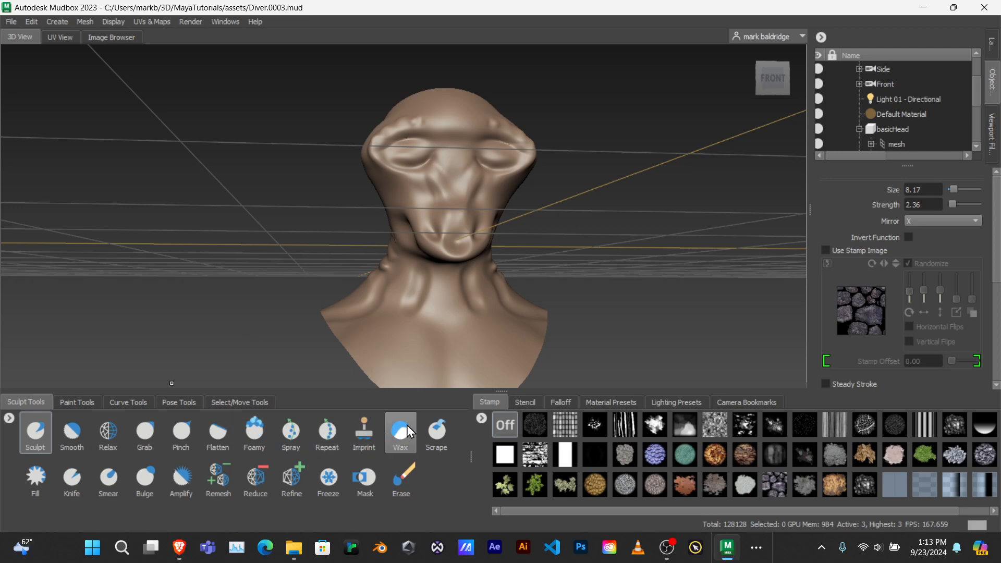
# Tighten the ridges along the neck and shoulders with the Pinch brush at sizes 20.60 and 15.57, strength 16.44, mirrored across X.
pyautogui.click(216, 431)
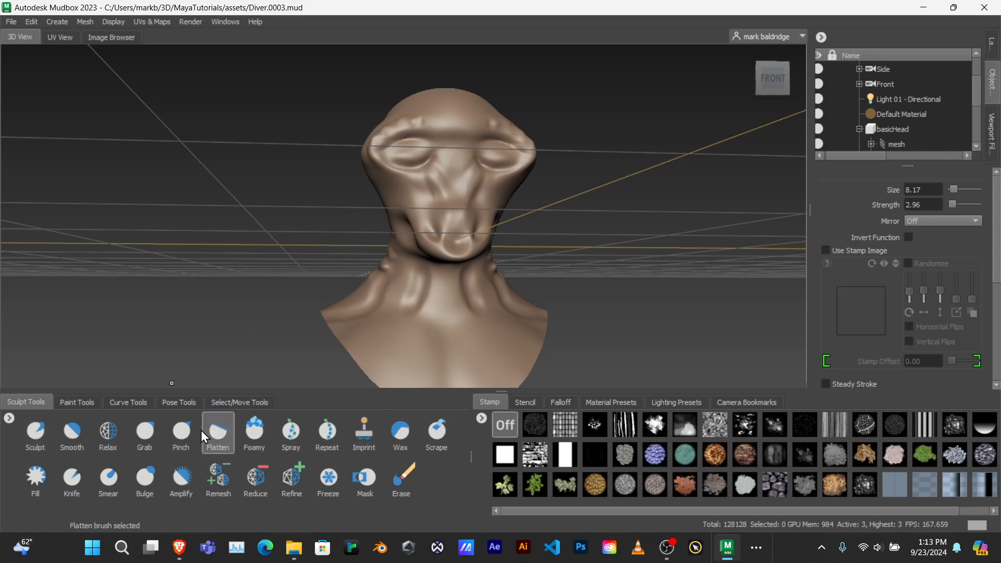
pyautogui.click(180, 432)
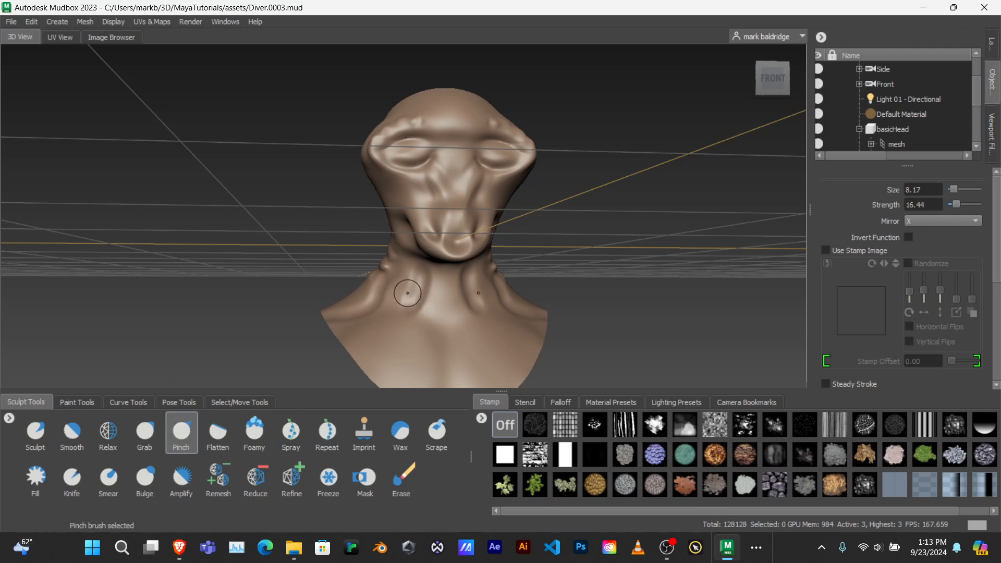
pyautogui.moveTo(408, 298)
pyautogui.mouseDown()
pyautogui.moveTo(428, 296)
pyautogui.moveTo(388, 312)
pyautogui.mouseUp()
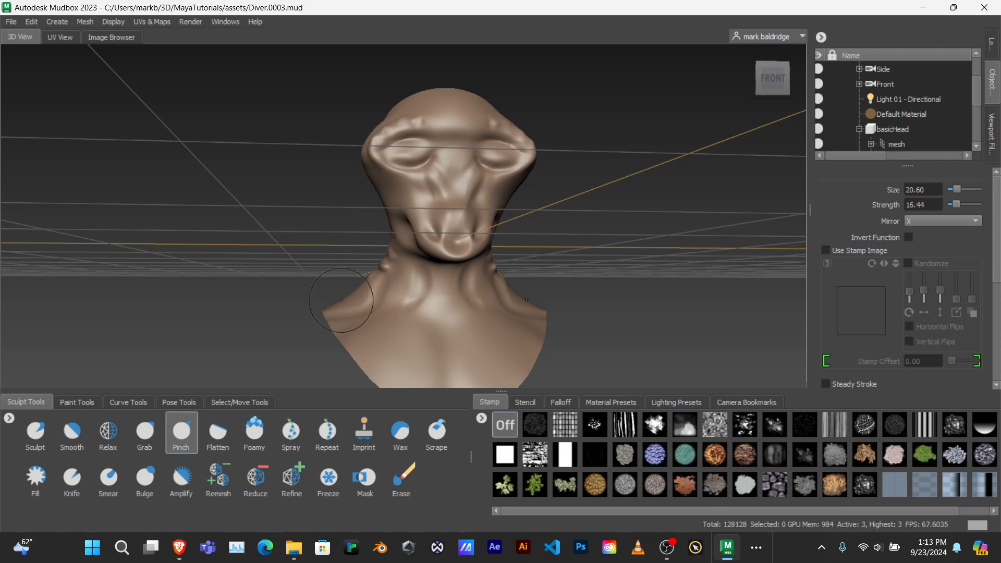
pyautogui.moveTo(313, 298)
pyautogui.keyDown('alt'); pyautogui.mouseDown()
pyautogui.moveTo(343, 318)
pyautogui.moveTo(333, 314)
pyautogui.mouseUp(); pyautogui.keyUp('alt')
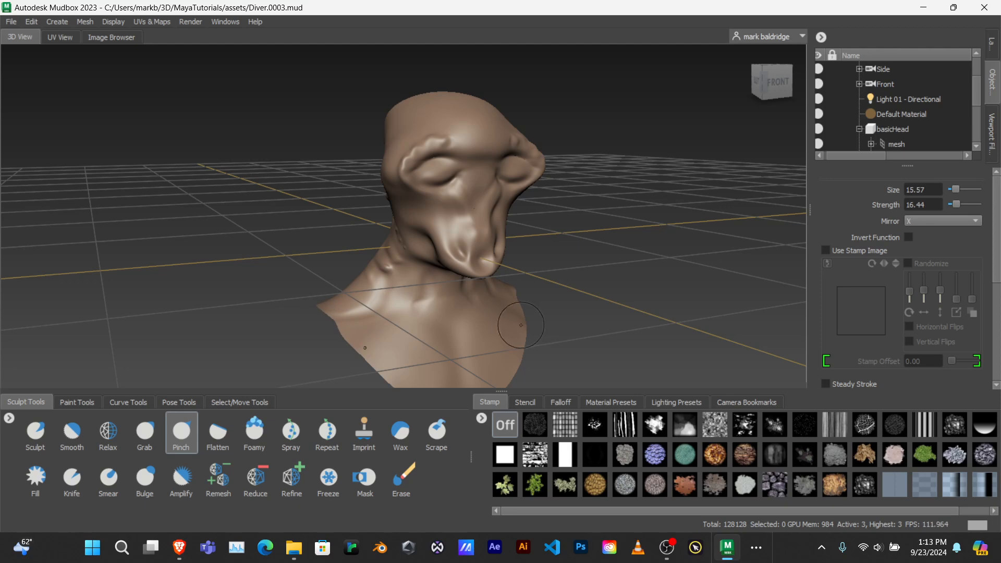
pyautogui.keyDown('alt'); pyautogui.moveTo(522, 325); pyautogui.dragTo(418, 324); pyautogui.keyUp('alt')
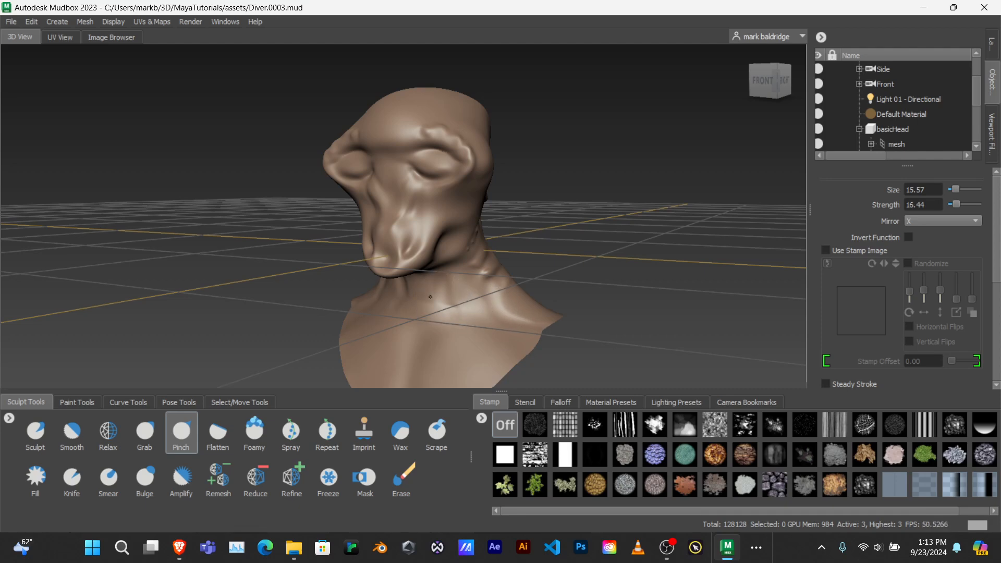
pyautogui.moveTo(408, 297)
pyautogui.keyDown('alt'); pyautogui.mouseDown()
pyautogui.moveTo(433, 283)
pyautogui.moveTo(455, 329)
pyautogui.moveTo(419, 318)
pyautogui.mouseUp(); pyautogui.keyUp('alt')
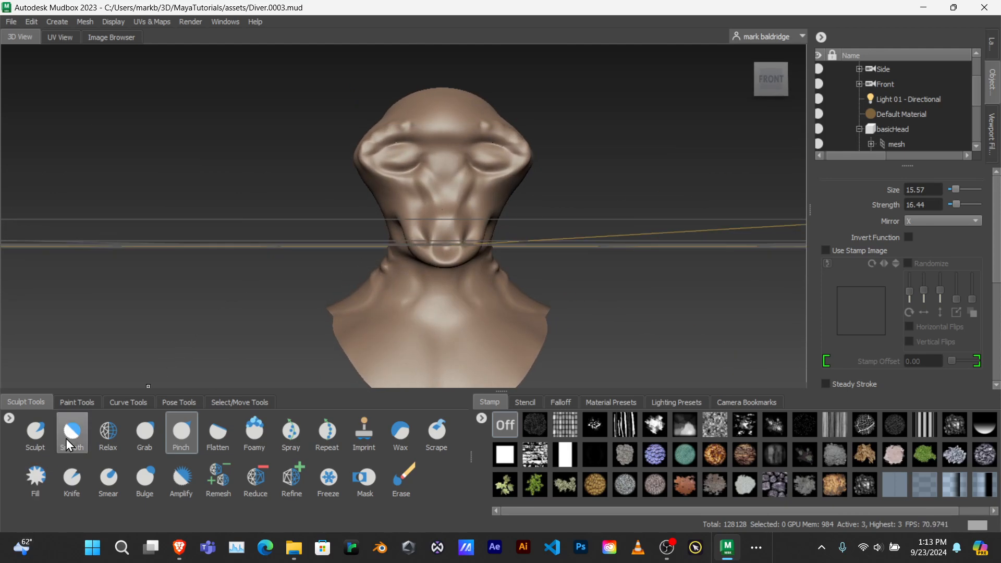
# Reshape the shoulders and the sides of the neck with the Grab brush at sizes 30.54 and 13.19, strength 7.44, mirrored across X.
pyautogui.click(44, 433)
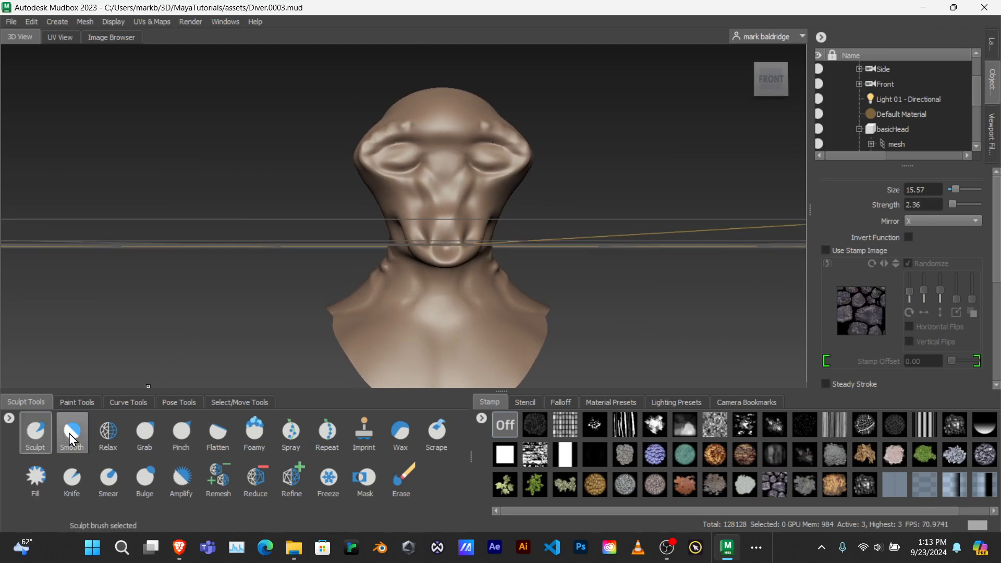
pyautogui.click(149, 431)
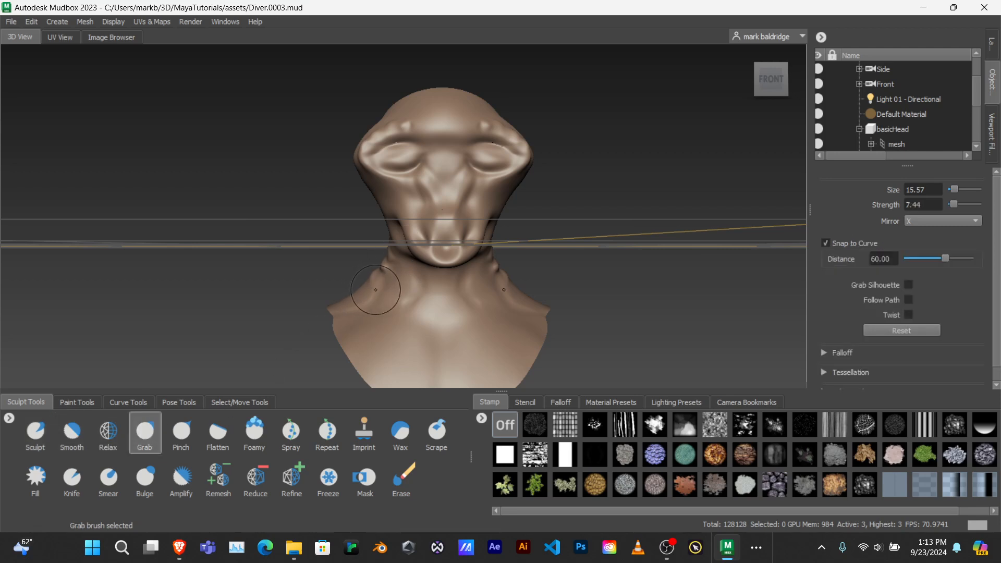
pyautogui.press('b')
pyautogui.moveTo(377, 291); pyautogui.dragTo(374, 278)
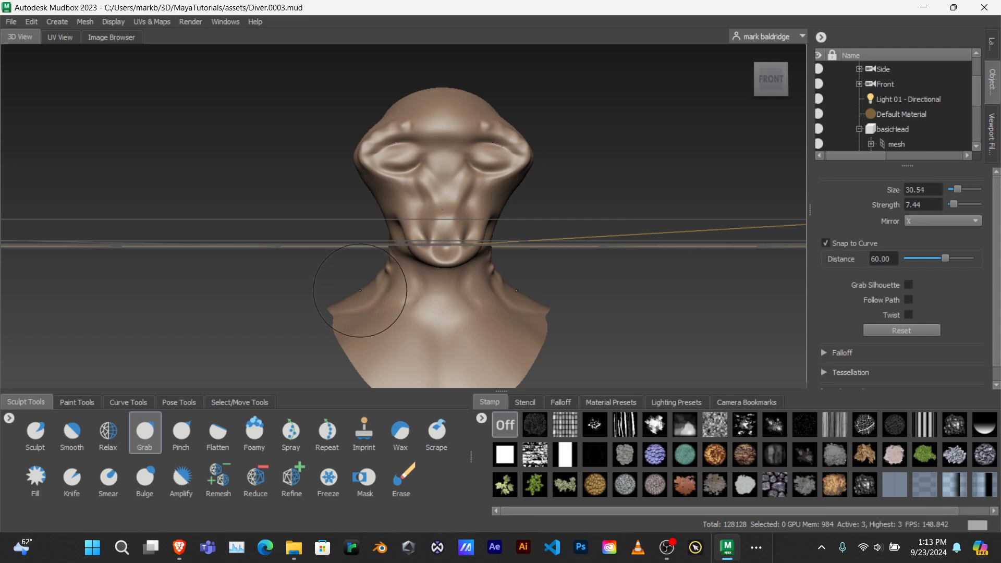
pyautogui.keyDown('alt'); pyautogui.moveTo(354, 290); pyautogui.dragTo(302, 288); pyautogui.keyUp('alt')
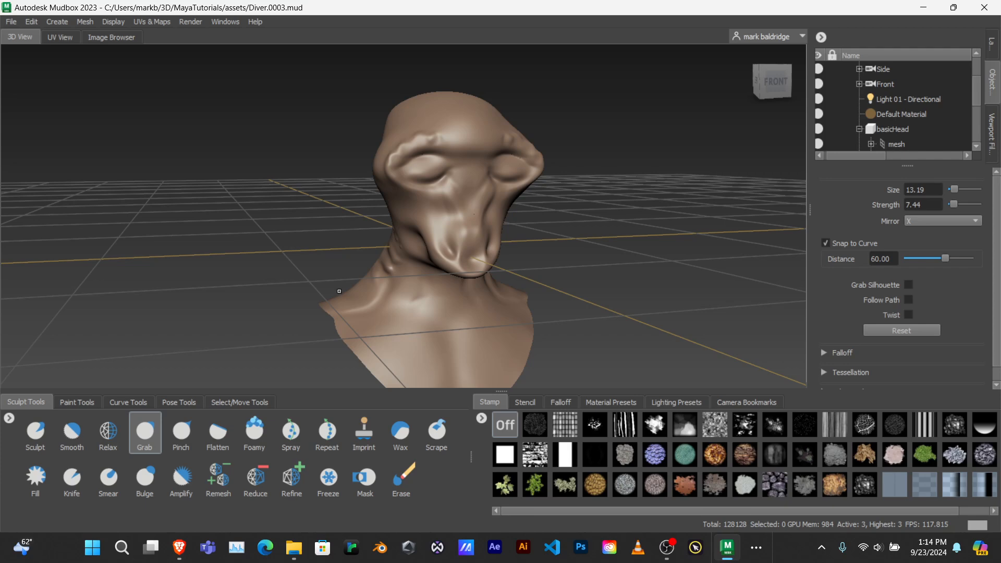
pyautogui.keyDown('alt'); pyautogui.moveTo(357, 292); pyautogui.dragTo(391, 296); pyautogui.keyUp('alt')
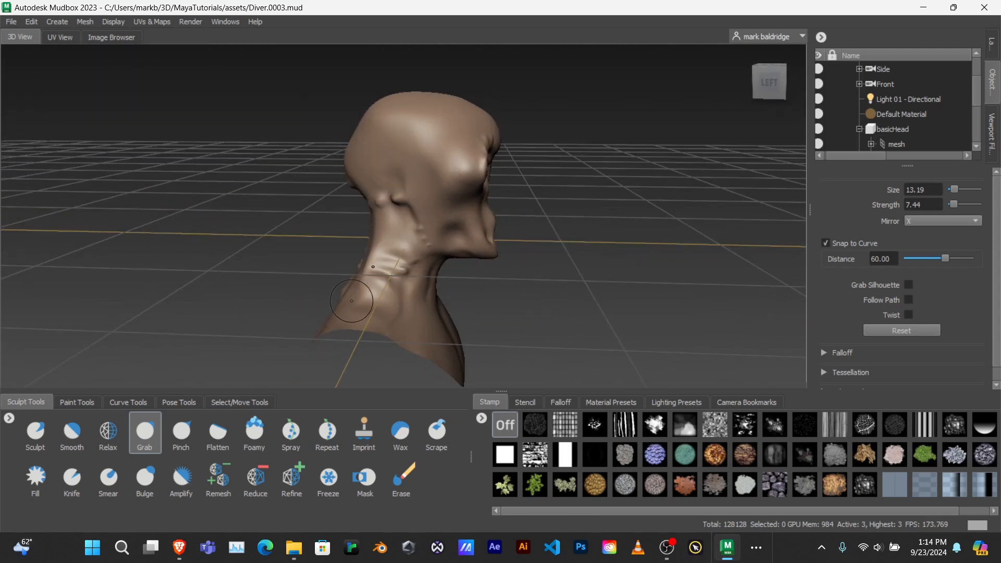
pyautogui.moveTo(351, 300)
pyautogui.keyDown('alt'); pyautogui.mouseDown()
pyautogui.moveTo(406, 307)
pyautogui.moveTo(384, 313)
pyautogui.mouseUp(); pyautogui.keyUp('alt')
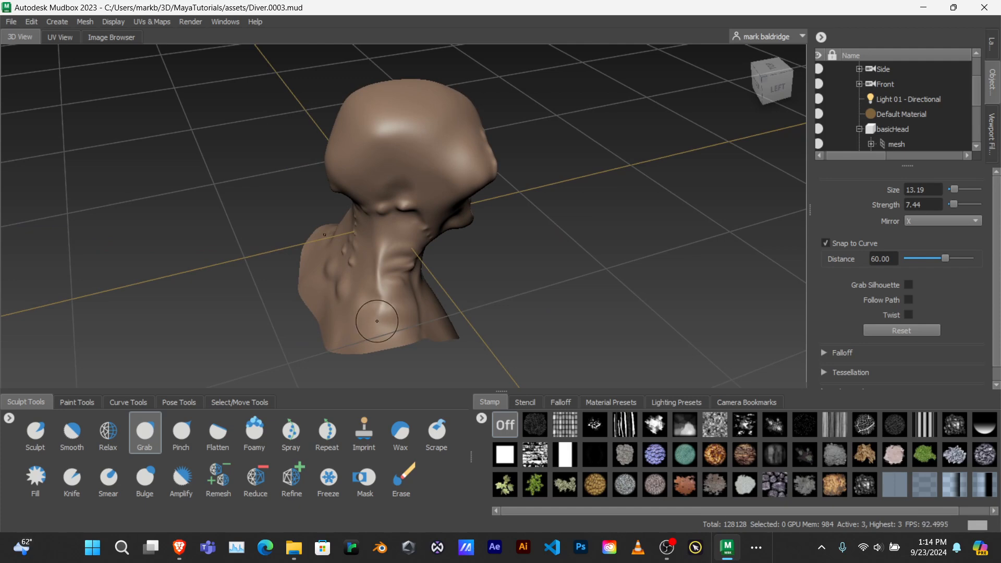
pyautogui.keyDown('alt'); pyautogui.moveTo(375, 339); pyautogui.dragTo(416, 346); pyautogui.keyUp('alt')
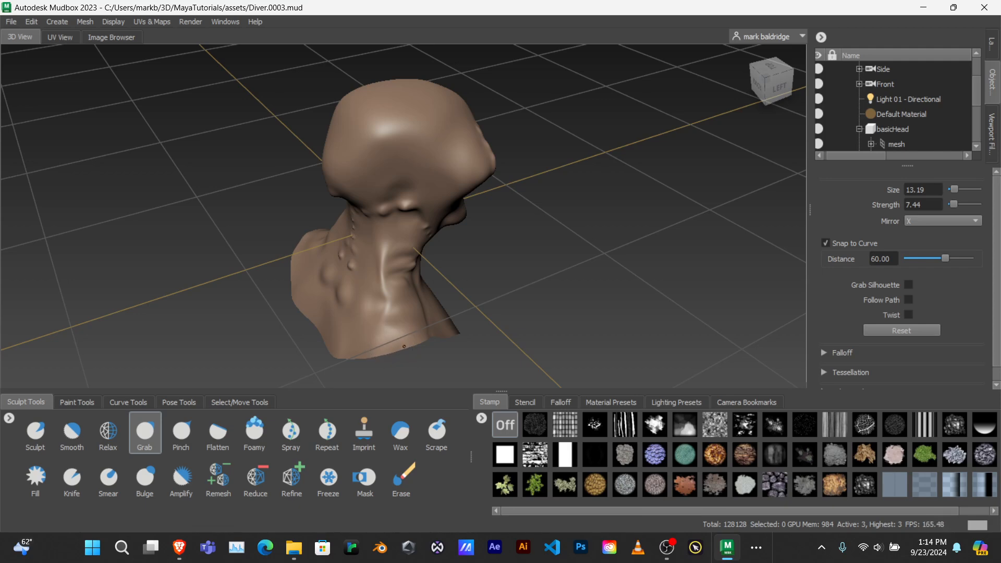
pyautogui.moveTo(412, 344)
pyautogui.keyDown('alt'); pyautogui.mouseDown()
pyautogui.moveTo(442, 336)
pyautogui.moveTo(278, 342)
pyautogui.mouseUp(); pyautogui.keyUp('alt')
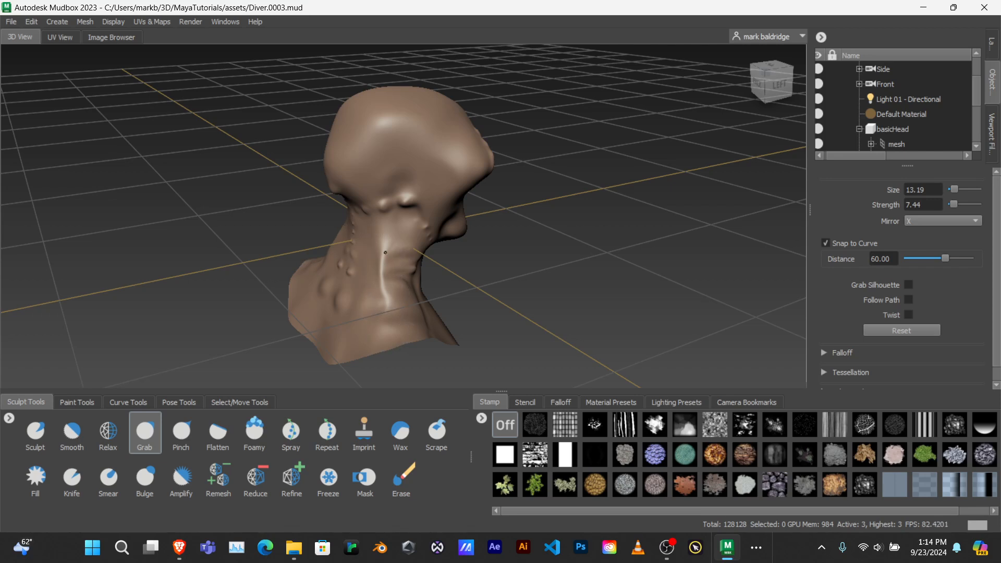
# Sharpen the long ridge down the side and back of the neck with the Pinch brush at size 13.19 and strength 16.44.
pyautogui.click(177, 433)
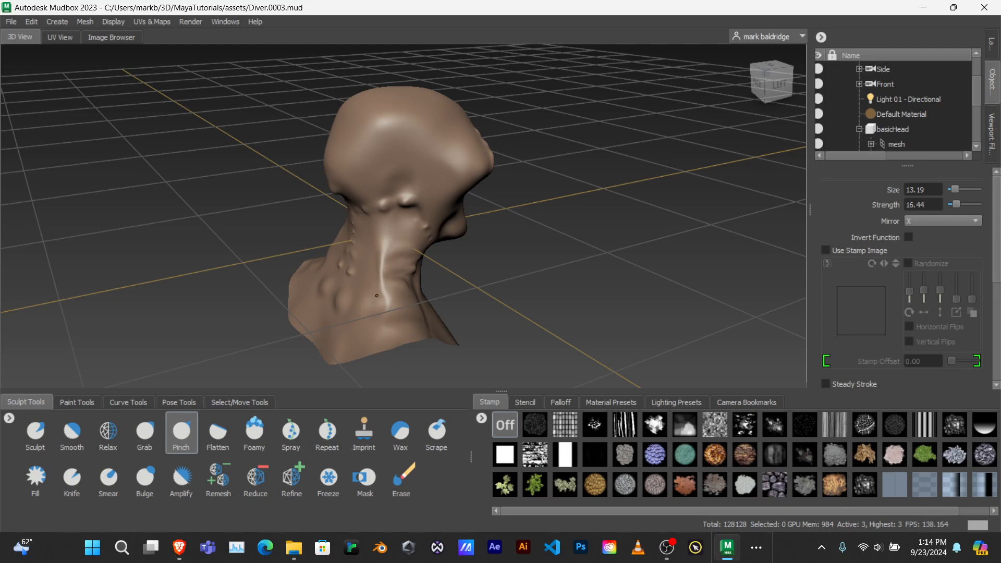
pyautogui.keyDown('alt'); pyautogui.moveTo(434, 317); pyautogui.dragTo(417, 295); pyautogui.keyUp('alt')
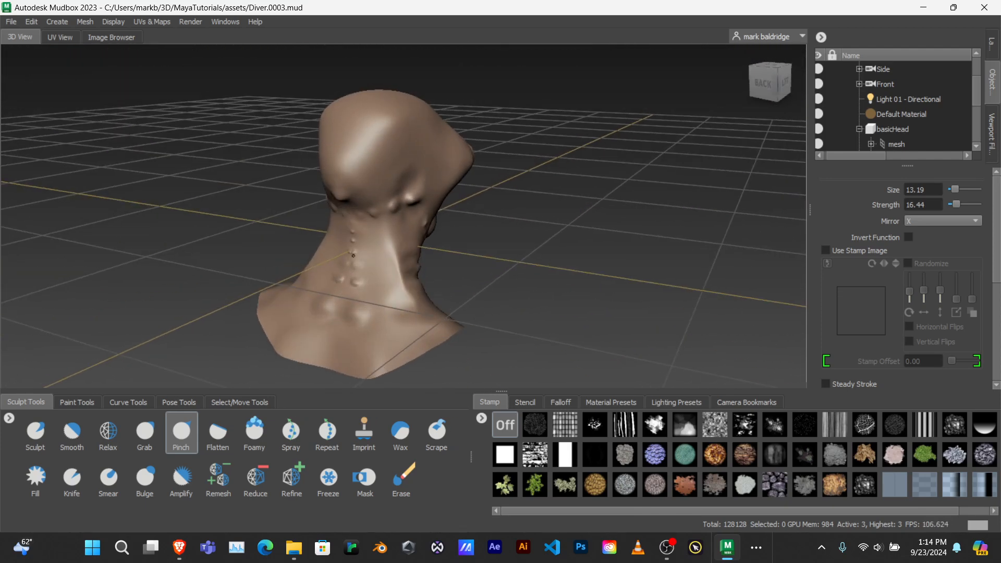
pyautogui.moveTo(323, 281)
pyautogui.keyDown('alt'); pyautogui.mouseDown()
pyautogui.moveTo(455, 260)
pyautogui.moveTo(364, 270)
pyautogui.moveTo(391, 299)
pyautogui.moveTo(371, 315)
pyautogui.moveTo(378, 315)
pyautogui.mouseUp(); pyautogui.keyUp('alt')
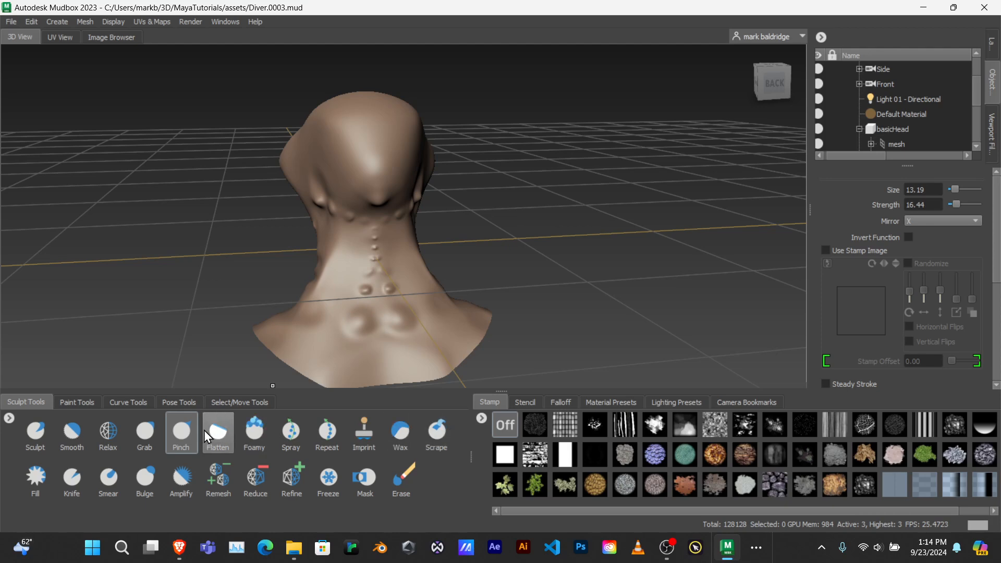
# Soften the back of the neck at size 25.74 and the chest at size 32.11 with the Smooth brush at strength 14.61.
pyautogui.click(79, 422)
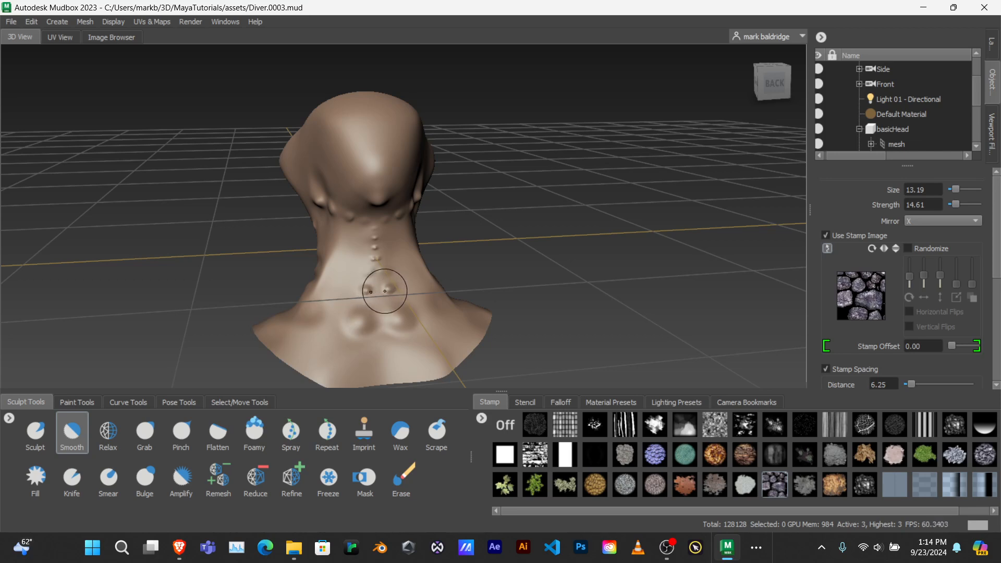
pyautogui.press('b')
pyautogui.moveTo(385, 290); pyautogui.dragTo(390, 289)
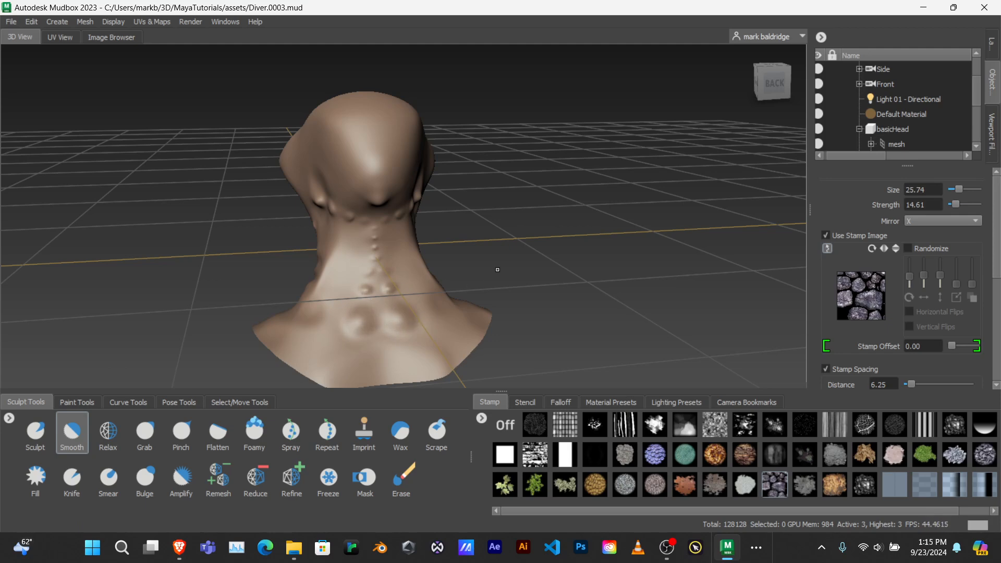
pyautogui.moveTo(556, 279)
pyautogui.keyDown('alt'); pyautogui.mouseDown()
pyautogui.moveTo(297, 299)
pyautogui.moveTo(312, 321)
pyautogui.mouseUp(); pyautogui.keyUp('alt')
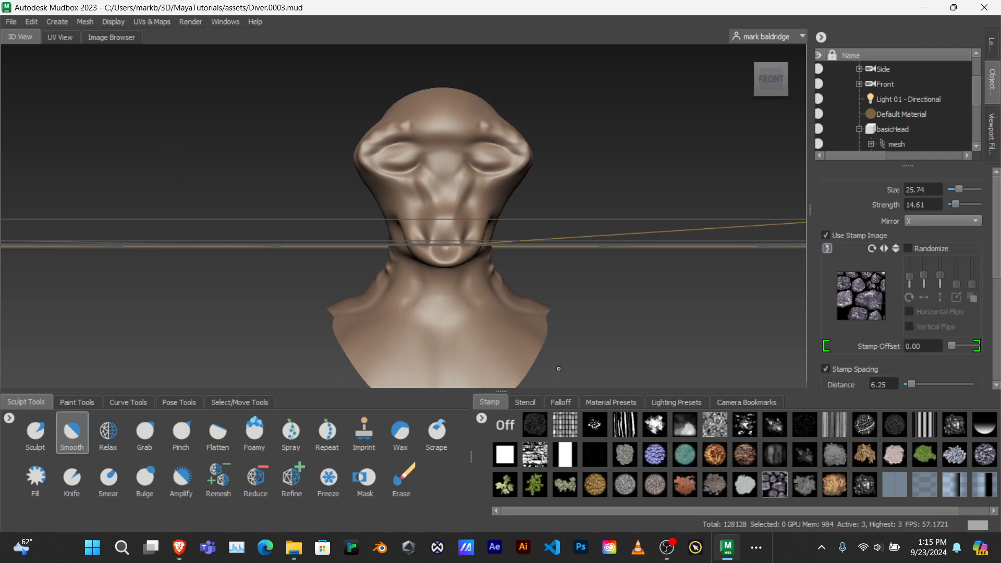
pyautogui.moveTo(558, 368)
pyautogui.keyDown('alt'); pyautogui.mouseDown()
pyautogui.moveTo(453, 272)
pyautogui.moveTo(453, 247)
pyautogui.mouseUp(); pyautogui.keyUp('alt')
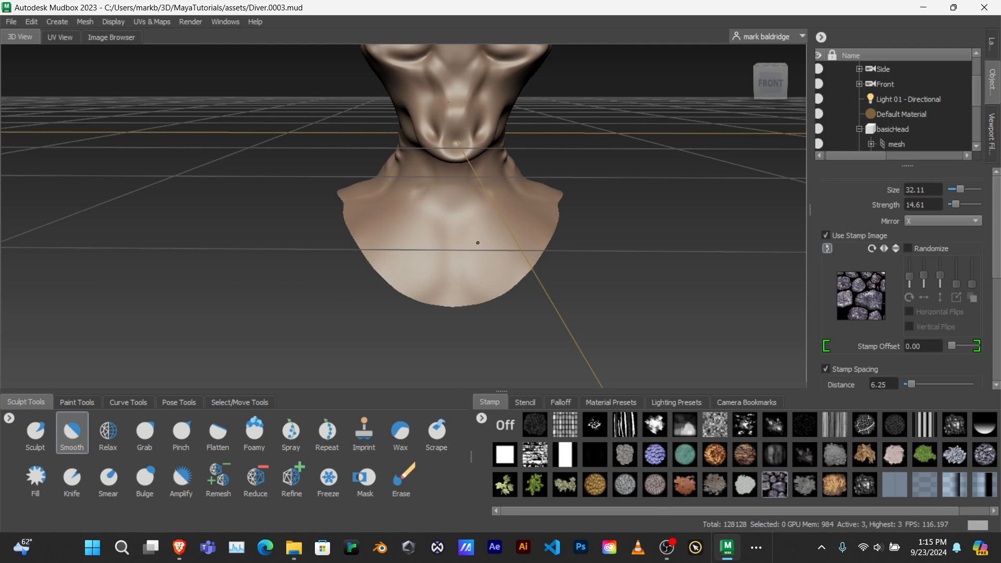
pyautogui.keyDown('alt'); pyautogui.moveTo(664, 293); pyautogui.dragTo(605, 275); pyautogui.keyUp('alt')
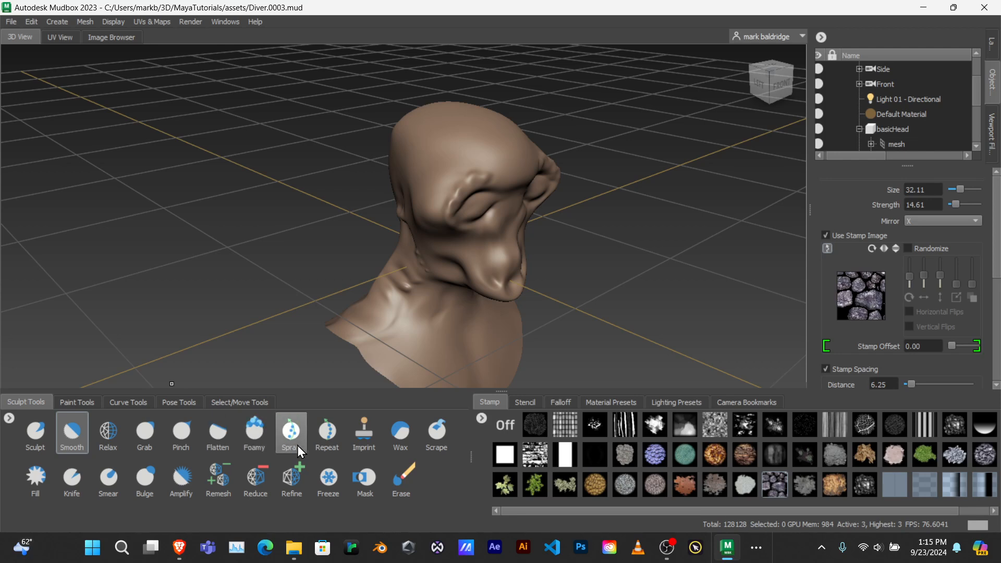
# Raise swollen forms on the sides of the skull with the Bulge brush at sizes 10.73 and 14.53, strength 2.85, mirrored across X.
pyautogui.click(142, 477)
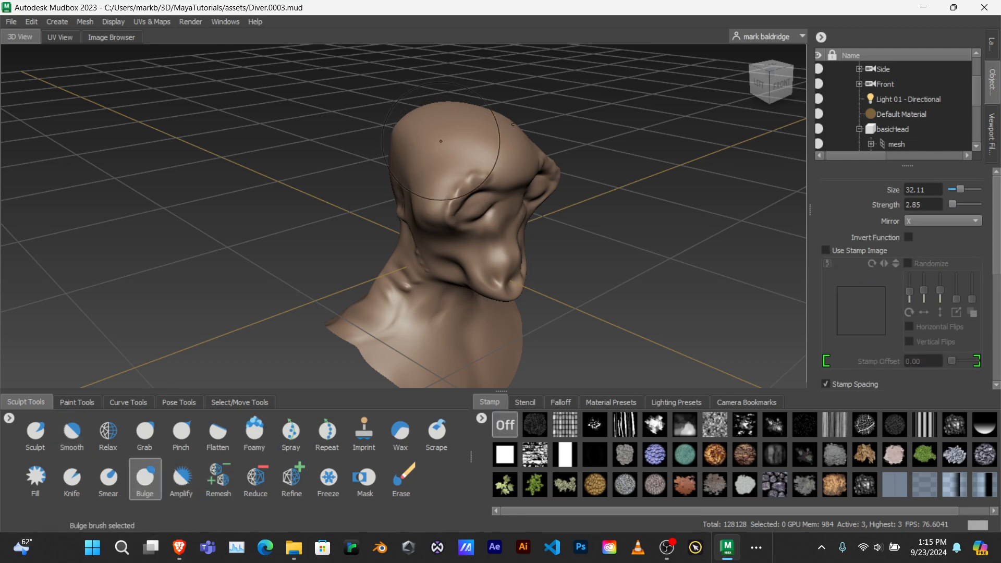
pyautogui.moveTo(442, 138); pyautogui.dragTo(403, 139)
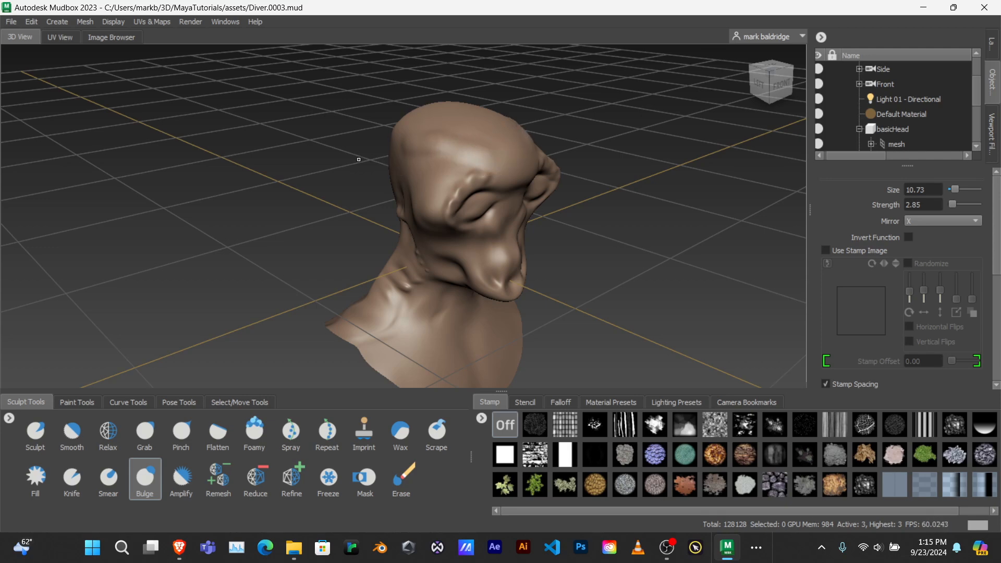
pyautogui.moveTo(358, 160)
pyautogui.keyDown('alt'); pyautogui.mouseDown()
pyautogui.moveTo(432, 250)
pyautogui.moveTo(490, 166)
pyautogui.moveTo(375, 162)
pyautogui.moveTo(437, 148)
pyautogui.moveTo(416, 149)
pyautogui.moveTo(396, 172)
pyautogui.moveTo(427, 188)
pyautogui.moveTo(448, 167)
pyautogui.moveTo(440, 168)
pyautogui.mouseUp(); pyautogui.keyUp('alt')
pyautogui.press('b')
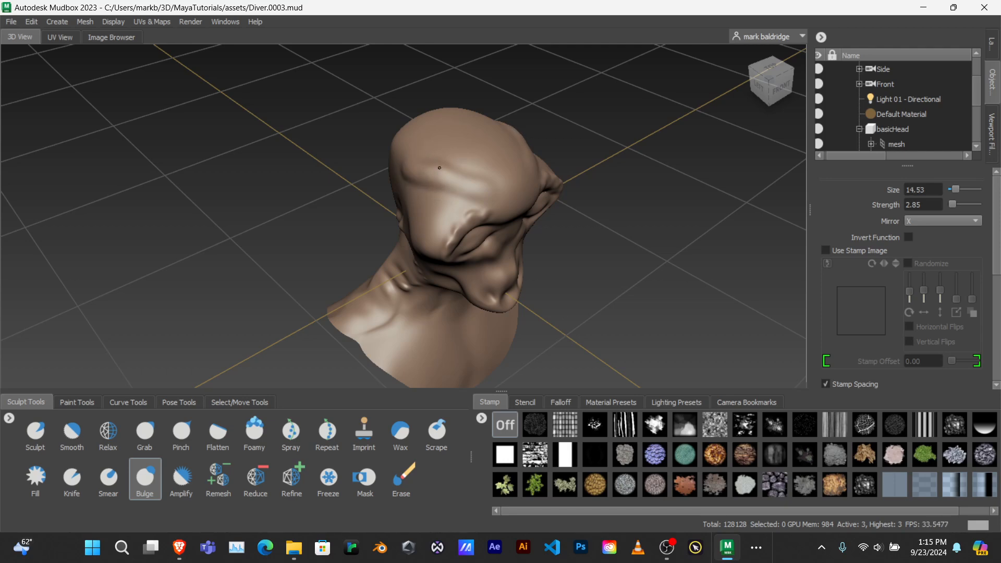
pyautogui.moveTo(502, 179)
pyautogui.keyDown('alt'); pyautogui.mouseDown()
pyautogui.moveTo(356, 192)
pyautogui.moveTo(318, 164)
pyautogui.moveTo(346, 152)
pyautogui.moveTo(336, 155)
pyautogui.mouseUp(); pyautogui.keyUp('alt')
# Add small mirrored knobs to the forehead above the brow with the Bulge brush at sizes 5.46 and 3.40, strength 2.85.
pyautogui.press('b')
pyautogui.click(327, 154)
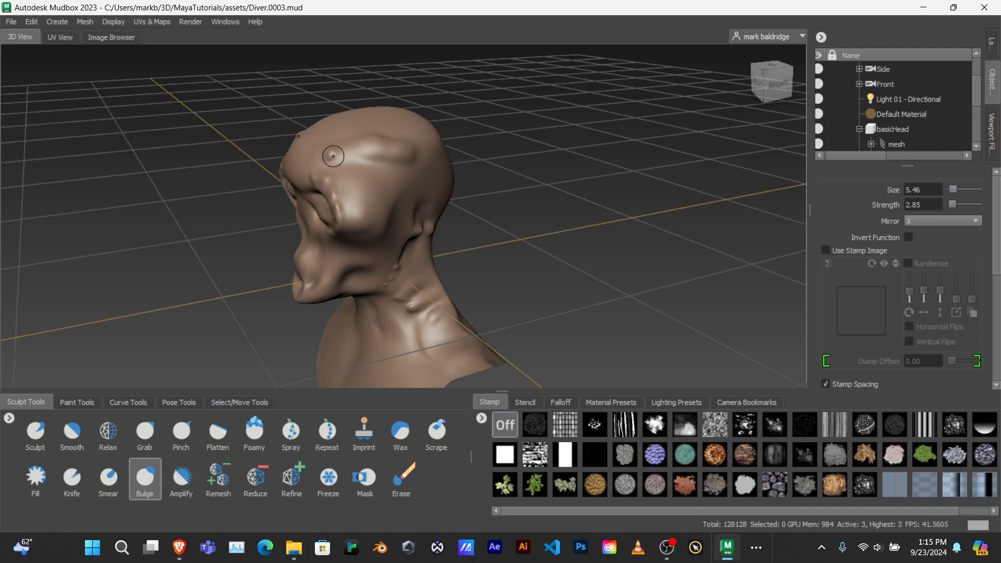
pyautogui.moveTo(324, 164)
pyautogui.keyDown('alt'); pyautogui.mouseDown()
pyautogui.moveTo(435, 182)
pyautogui.moveTo(426, 182)
pyautogui.mouseUp(); pyautogui.keyUp('alt')
pyautogui.press('b')
pyautogui.click(434, 182)
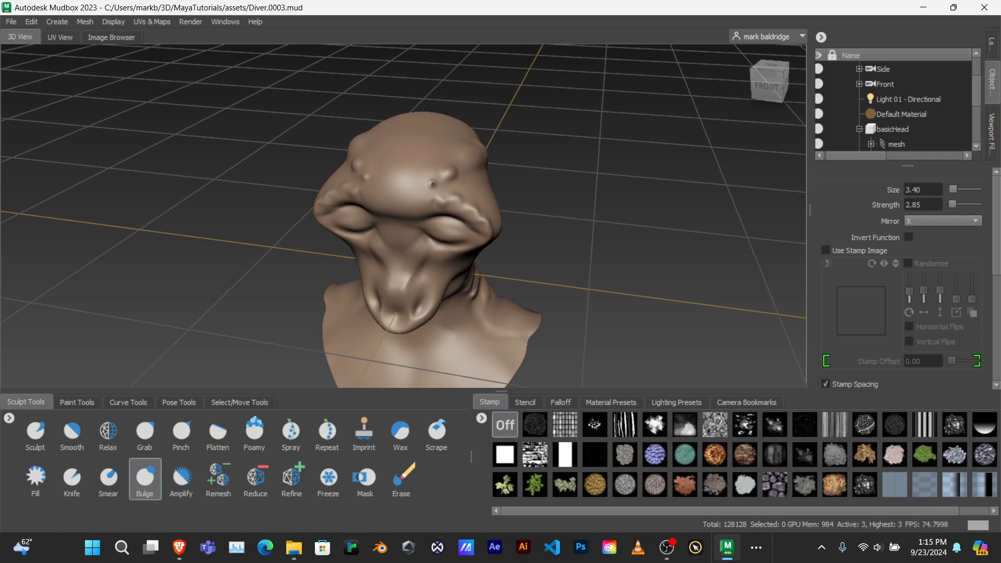
pyautogui.keyDown('alt'); pyautogui.moveTo(461, 188); pyautogui.dragTo(488, 199); pyautogui.keyUp('alt')
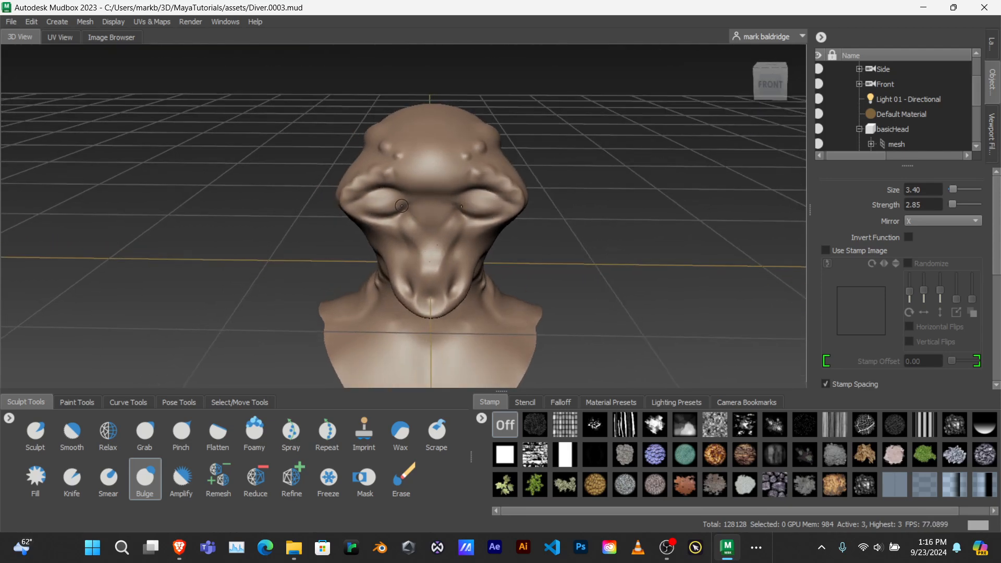
# Dot mirrored bumps down the front of the neck and upper chest with the Bulge brush at size 4.02 and strength 2.85.
pyautogui.moveTo(400, 207)
pyautogui.keyDown('alt'); pyautogui.mouseDown()
pyautogui.moveTo(310, 179)
pyautogui.moveTo(415, 200)
pyautogui.mouseUp(); pyautogui.keyUp('alt')
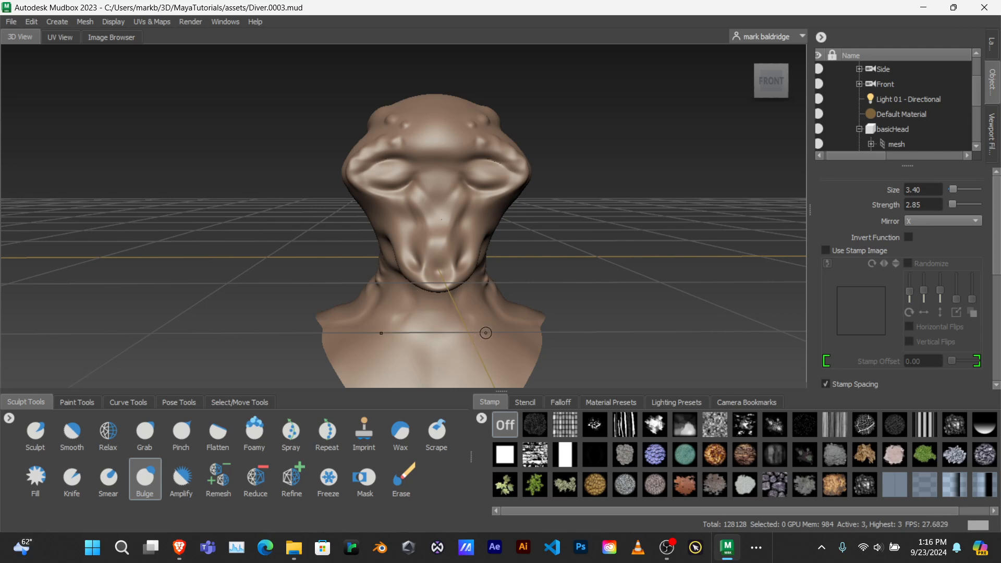
pyautogui.moveTo(483, 336); pyautogui.dragTo(490, 335)
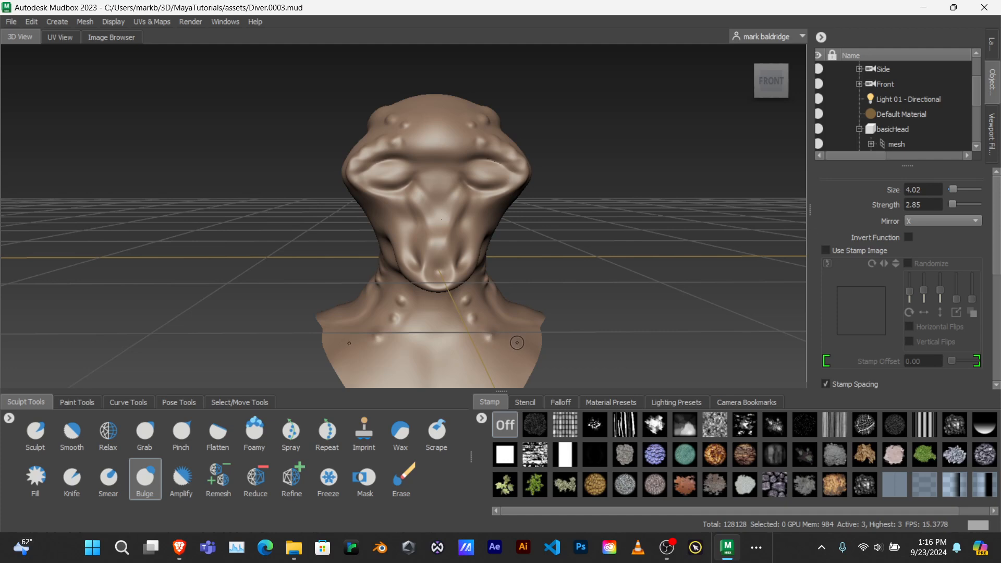
pyautogui.keyDown('alt'); pyautogui.moveTo(516, 343); pyautogui.dragTo(117, 314); pyautogui.keyUp('alt')
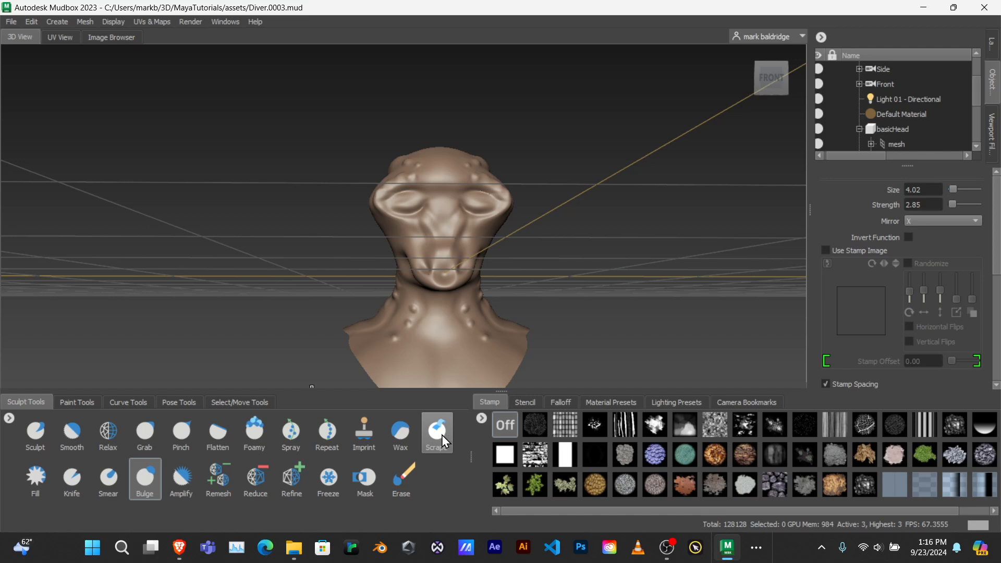
# Scrape the bumpy front of the neck with the Scrape brush at size 14.93 and strength 3.50, mirrored across X.
pyautogui.click(441, 436)
pyautogui.press('b')
pyautogui.moveTo(470, 323); pyautogui.dragTo(468, 311)
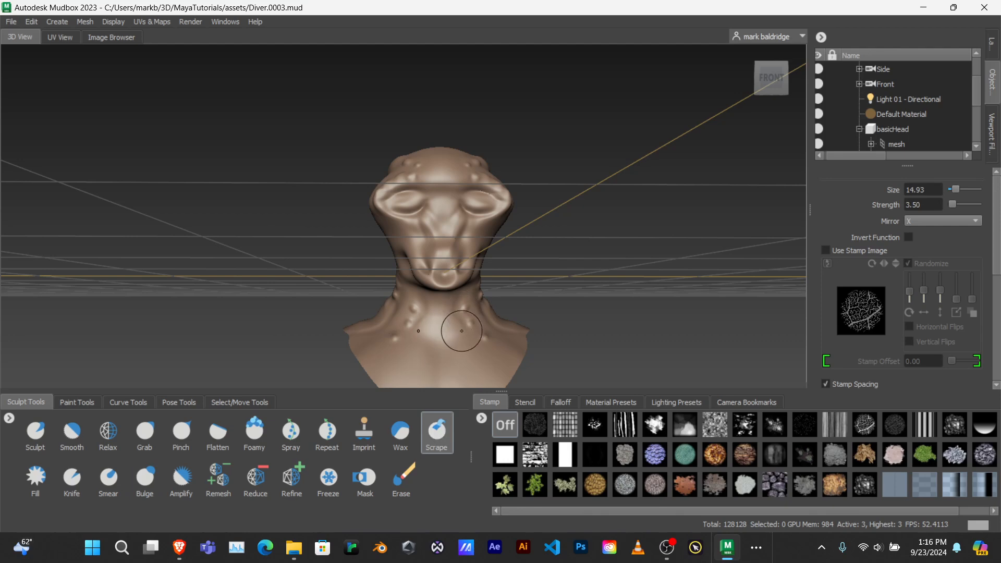
pyautogui.moveTo(463, 329); pyautogui.dragTo(465, 312)
# Scrape down the back of the neck and head with the Scrape brush at size 14.93, raising its strength to 10.53.
pyautogui.keyDown('alt'); pyautogui.moveTo(440, 339); pyautogui.dragTo(187, 343); pyautogui.keyUp('alt')
pyautogui.moveTo(382, 276)
pyautogui.mouseDown()
pyautogui.moveTo(370, 331)
pyautogui.moveTo(347, 237)
pyautogui.moveTo(382, 254)
pyautogui.moveTo(350, 242)
pyautogui.mouseUp()
pyautogui.keyDown('alt'); pyautogui.moveTo(324, 275); pyautogui.dragTo(331, 245); pyautogui.keyUp('alt')
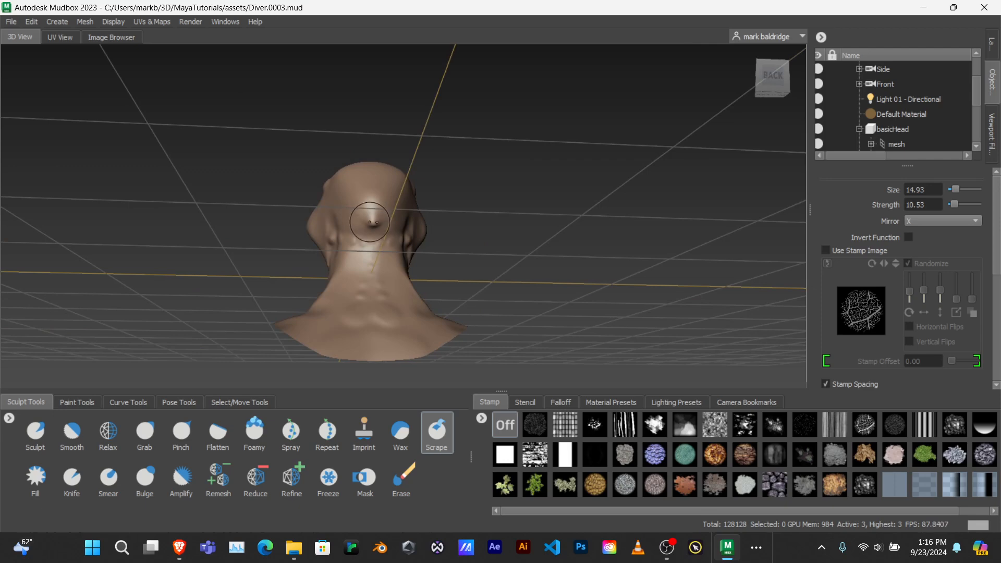
pyautogui.keyDown('alt'); pyautogui.moveTo(313, 244); pyautogui.dragTo(536, 294); pyautogui.keyUp('alt')
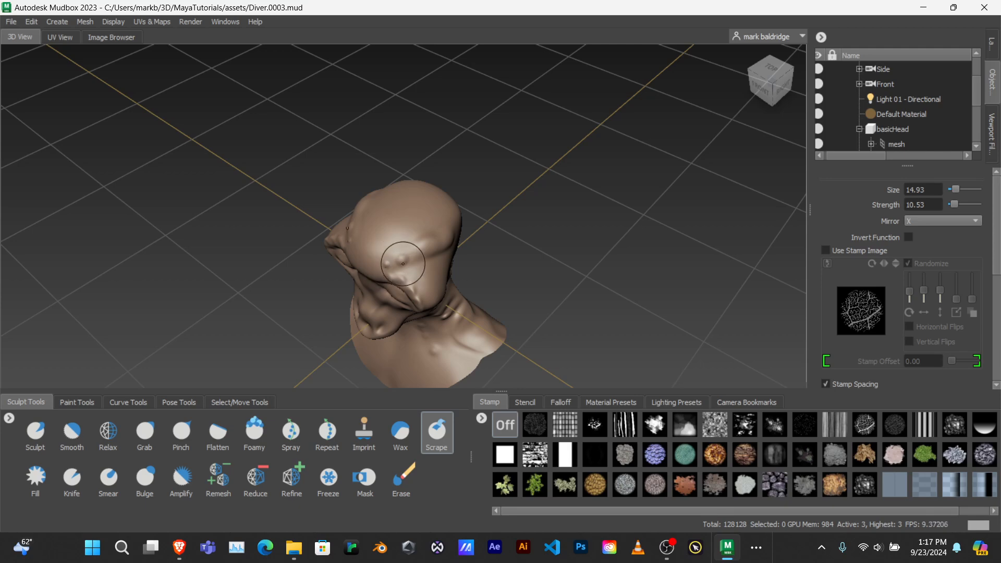
pyautogui.keyDown('alt'); pyautogui.moveTo(431, 252); pyautogui.dragTo(460, 270); pyautogui.keyUp('alt')
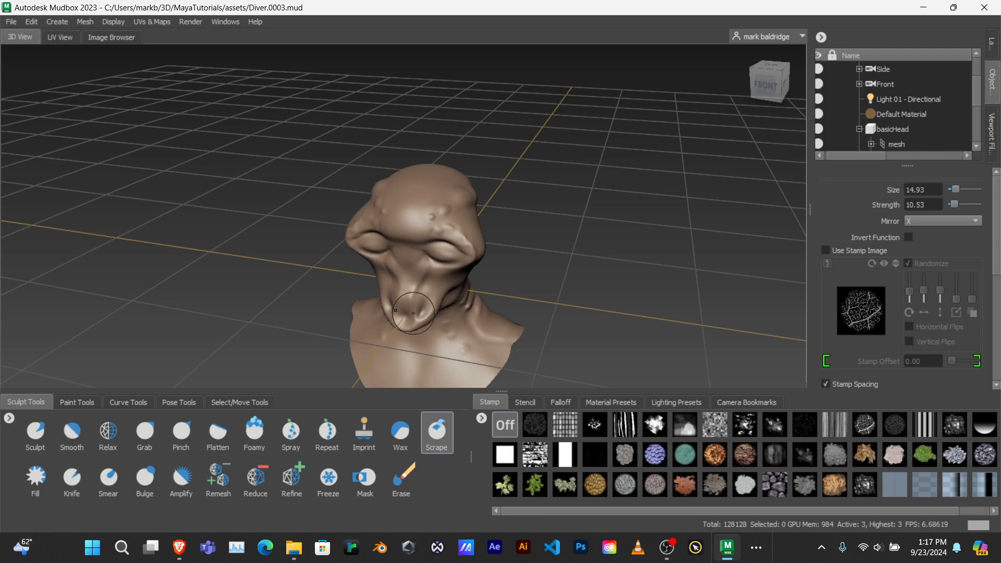
# Examine the scraped head and neck from above and from the front, and make Bulge the active brush.
pyautogui.keyDown('alt'); pyautogui.moveTo(440, 321); pyautogui.dragTo(461, 290); pyautogui.keyUp('alt')
pyautogui.keyDown('alt'); pyautogui.moveTo(451, 322); pyautogui.dragTo(498, 425, button='right'); pyautogui.keyUp('alt')
pyautogui.keyDown('alt'); pyautogui.moveTo(495, 388); pyautogui.dragTo(443, 308); pyautogui.keyUp('alt')
pyautogui.keyDown('alt'); pyautogui.moveTo(443, 307); pyautogui.dragTo(467, 319, button='right'); pyautogui.keyUp('alt')
pyautogui.keyDown('alt'); pyautogui.moveTo(467, 319); pyautogui.dragTo(437, 291); pyautogui.keyUp('alt')
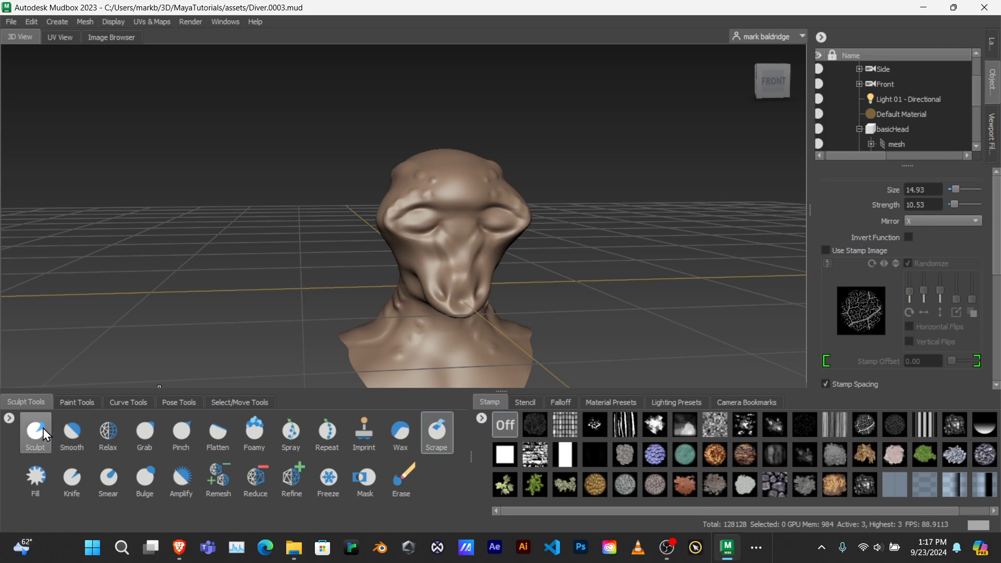
pyautogui.click(144, 430)
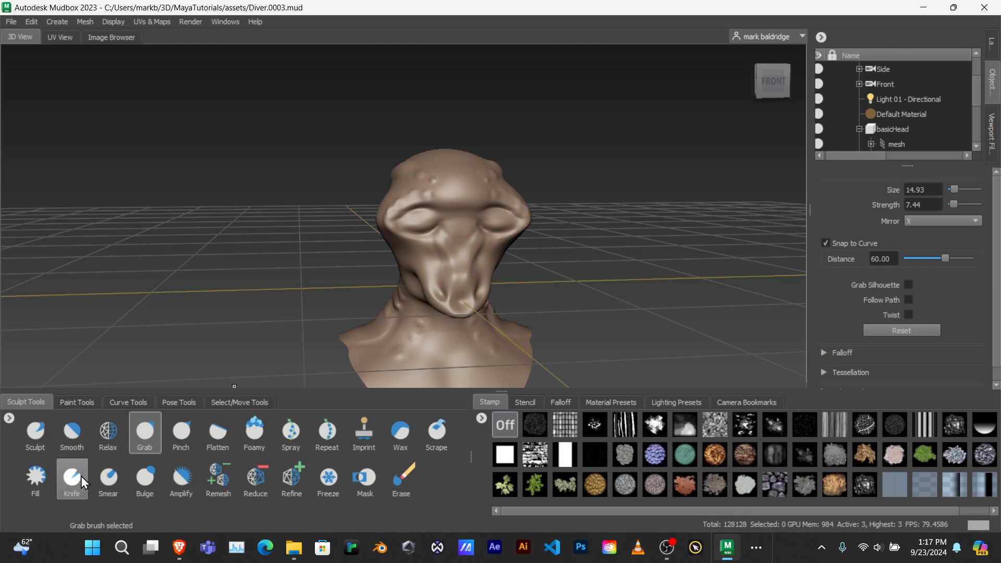
pyautogui.click(146, 477)
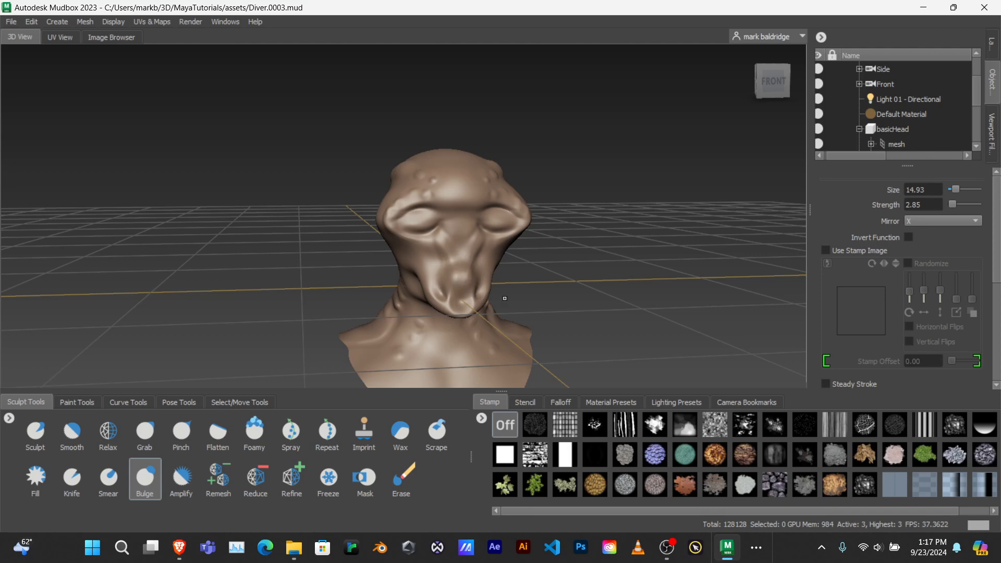
pyautogui.moveTo(505, 299)
pyautogui.keyDown('alt'); pyautogui.mouseDown()
pyautogui.moveTo(407, 309)
pyautogui.moveTo(477, 315)
pyautogui.mouseUp(); pyautogui.keyUp('alt')
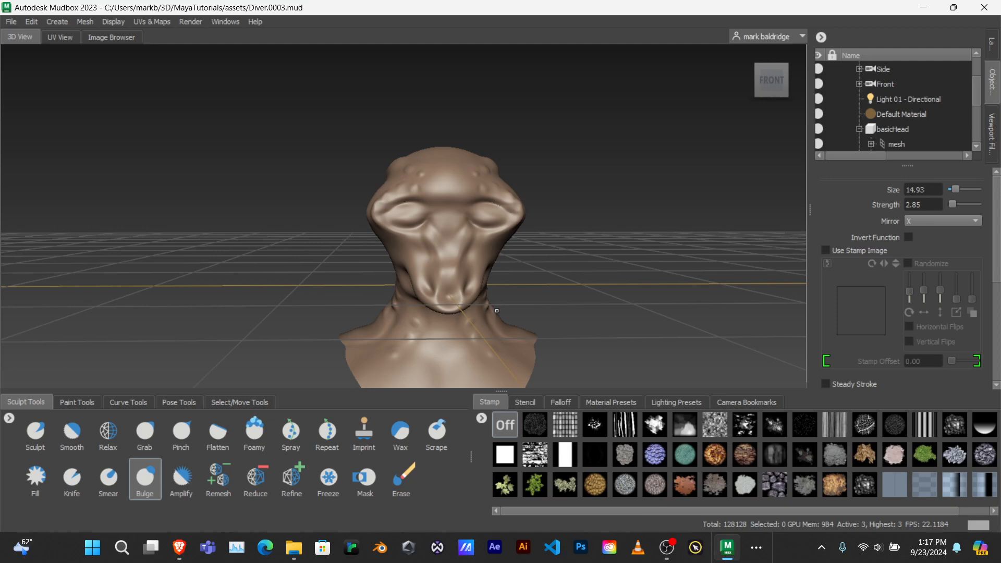
pyautogui.click(32, 22)
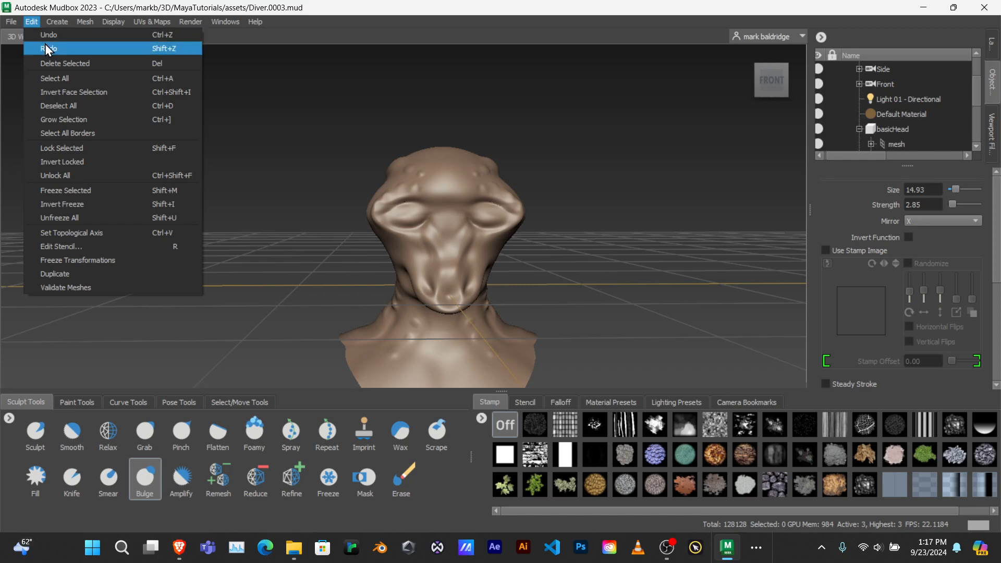
pyautogui.click(44, 8)
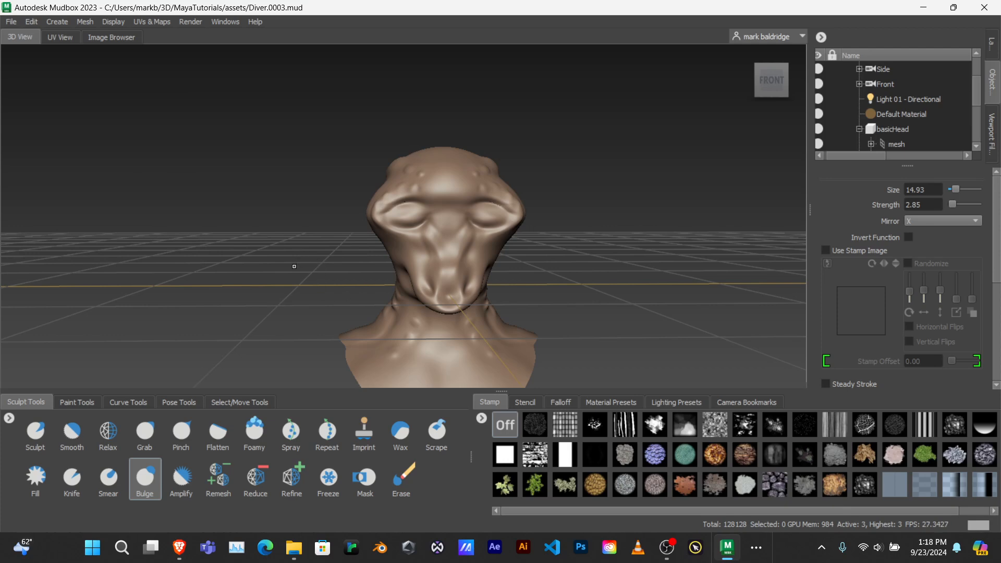
pyautogui.keyDown('alt'); pyautogui.moveTo(294, 266); pyautogui.dragTo(318, 274); pyautogui.keyUp('alt')
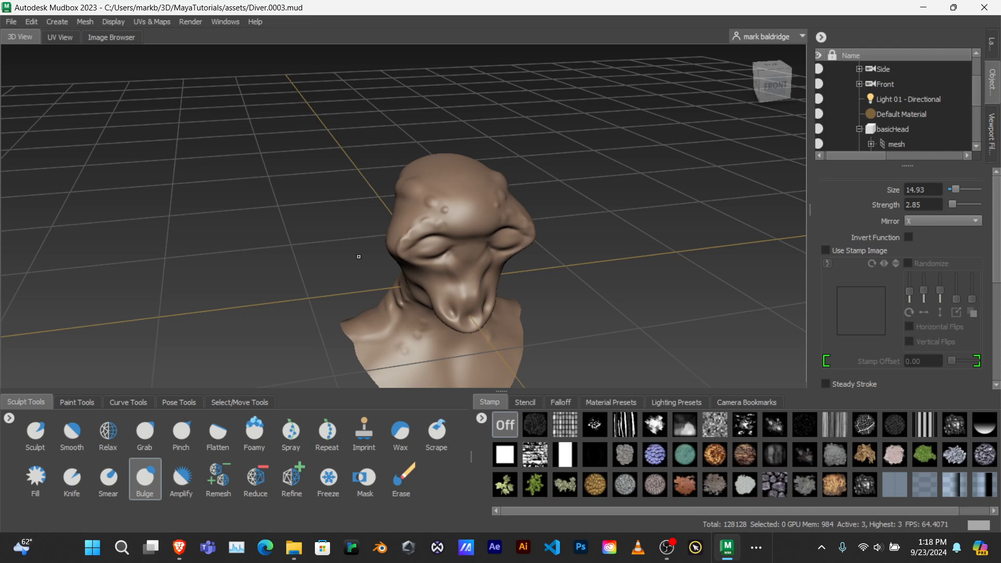
pyautogui.keyDown('alt'); pyautogui.moveTo(358, 256); pyautogui.dragTo(417, 273); pyautogui.keyUp('alt')
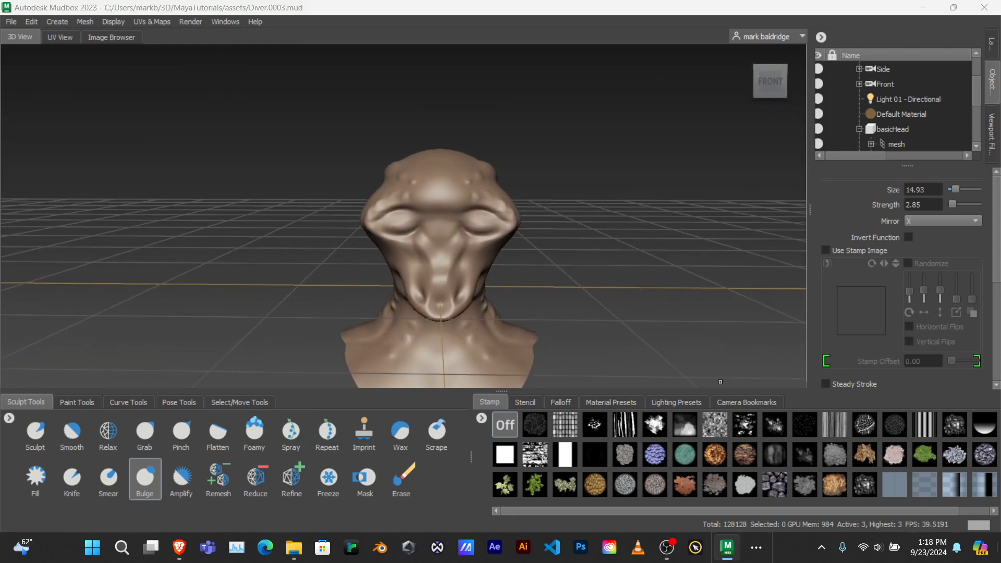
pyautogui.press('super+c')
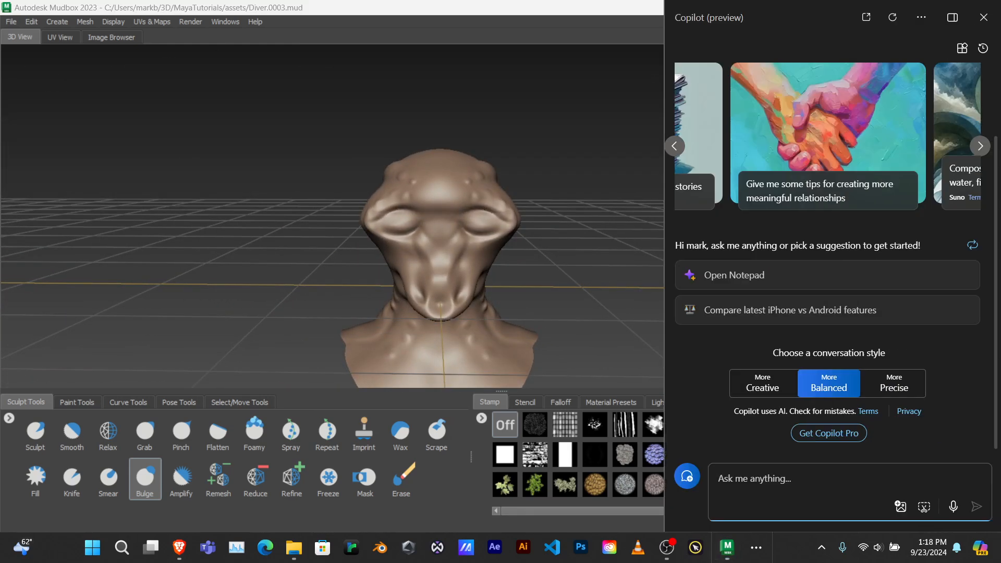